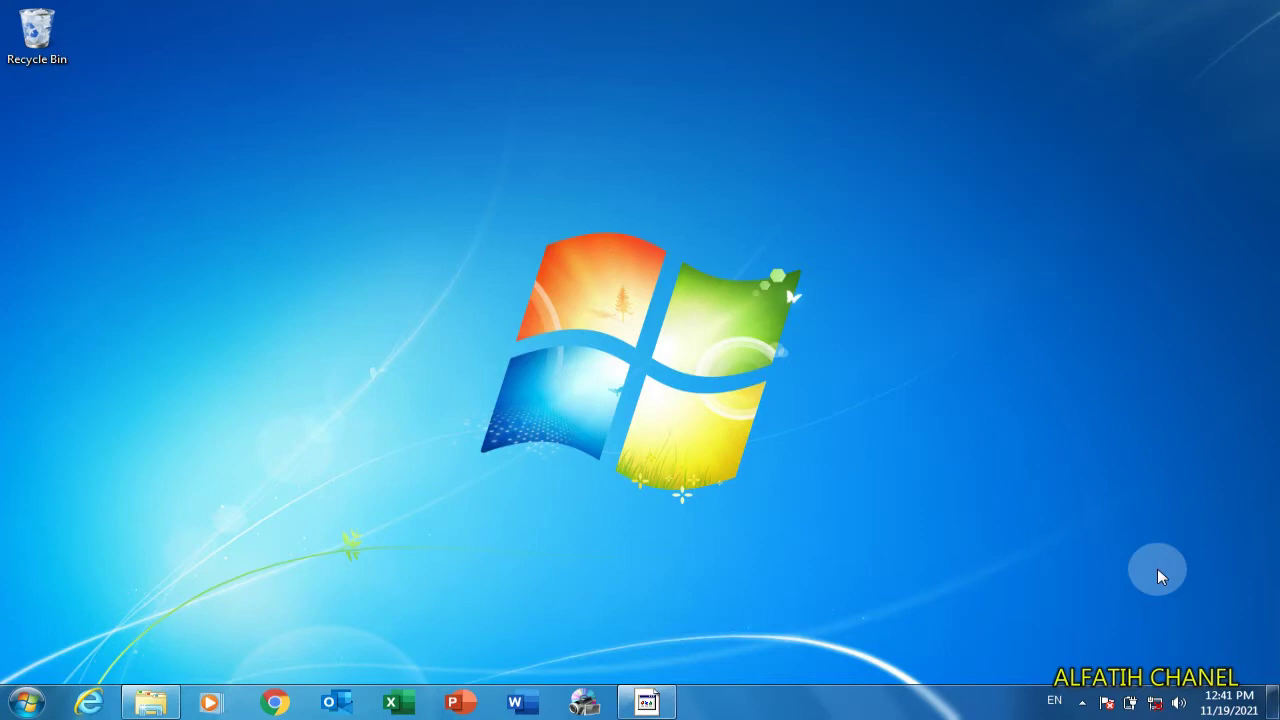
Launch Word 2019 from the Windows 7 Start menu via All Programs
{"action": "left_click", "coordinate": [28, 707]}
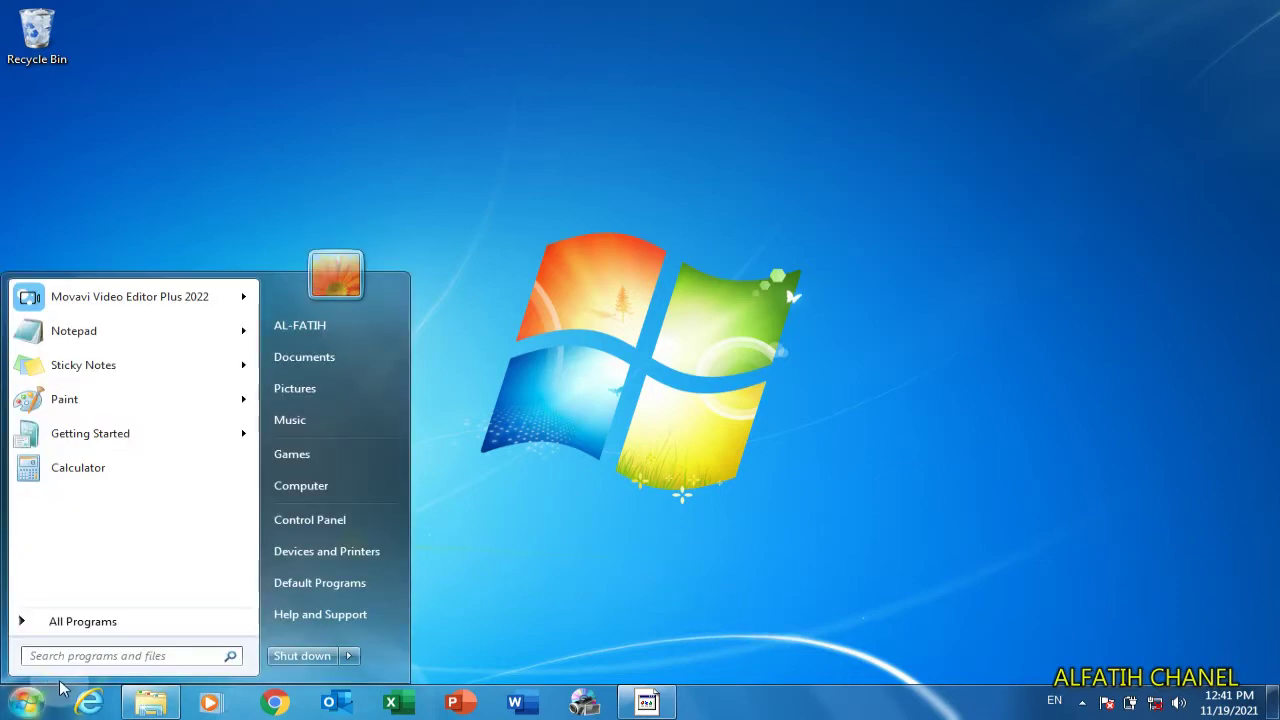
{"action": "left_click", "coordinate": [114, 626]}
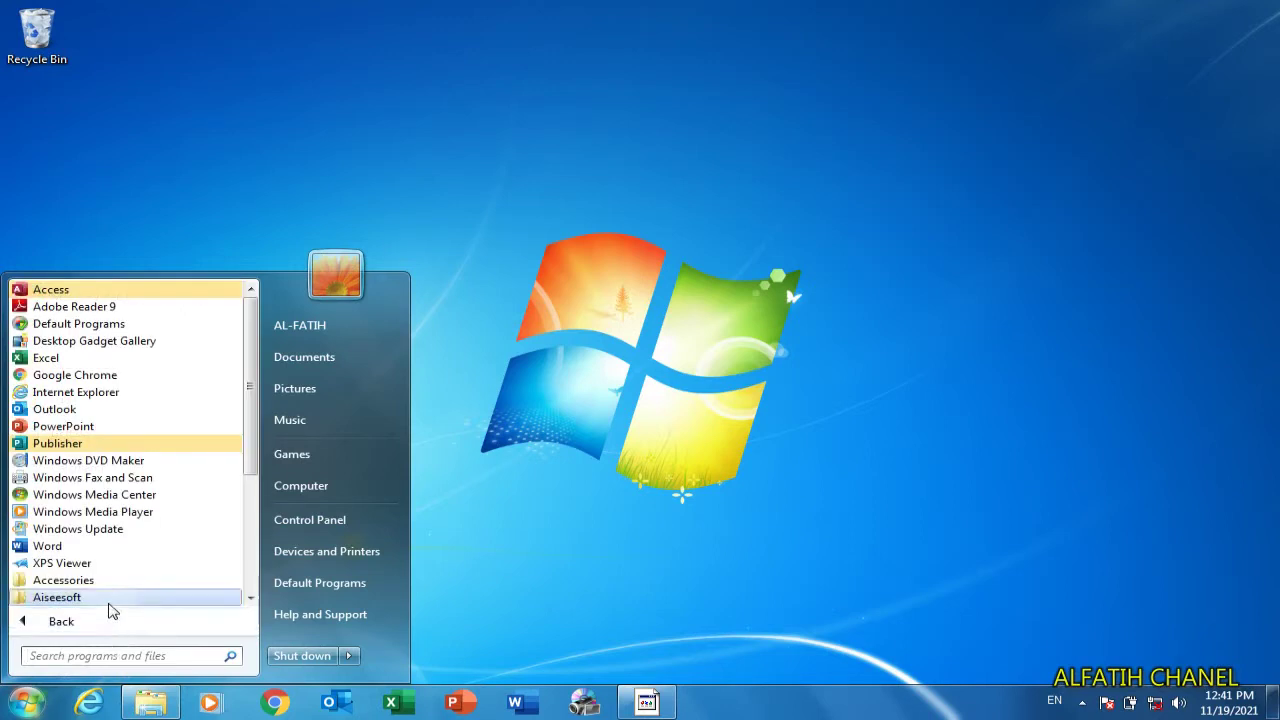
{"action": "left_click", "coordinate": [36, 548]}
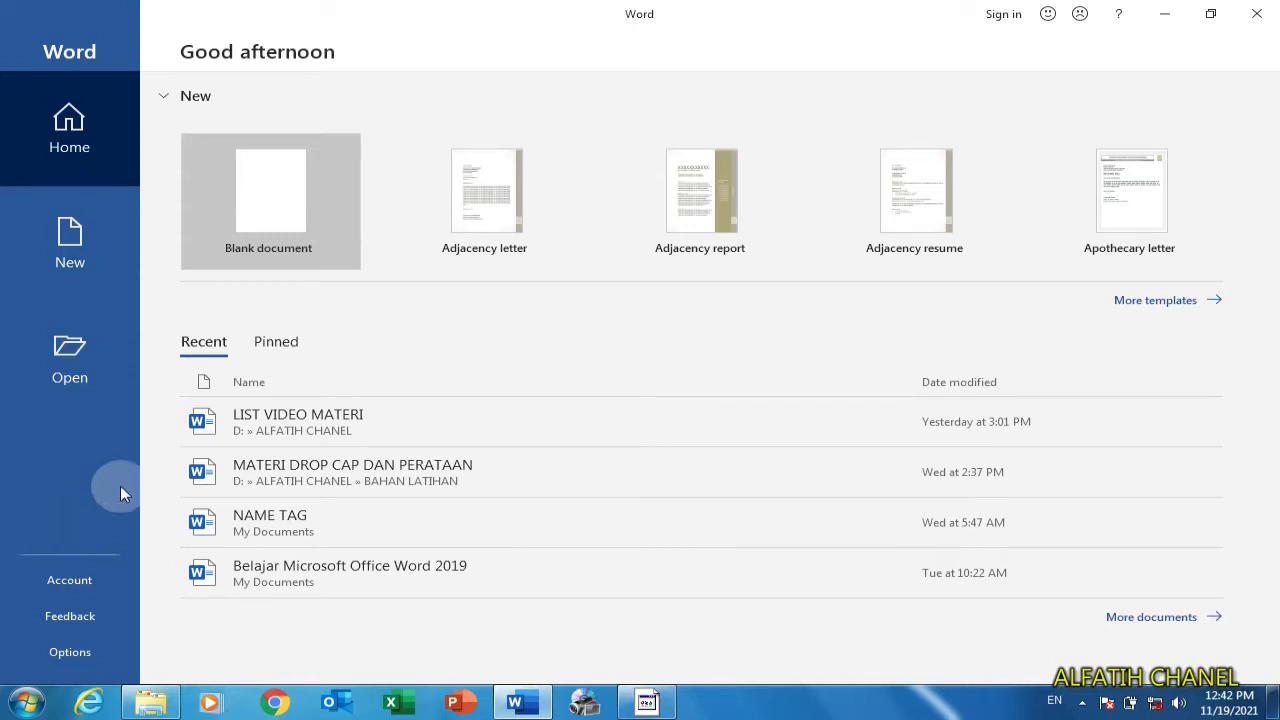
Create a blank document and set its paper size to Folio (21.59 cm x 33.02 cm)
{"action": "left_click", "coordinate": [260, 217]}
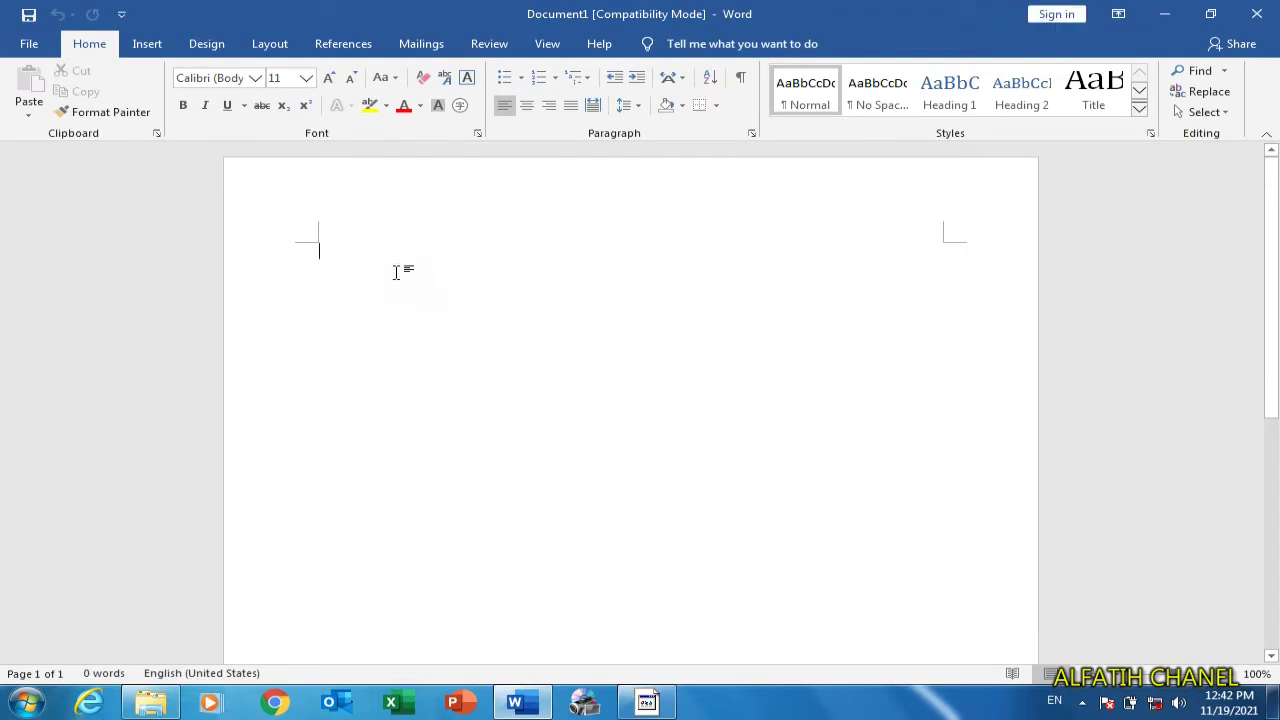
{"action": "left_click", "coordinate": [280, 48]}
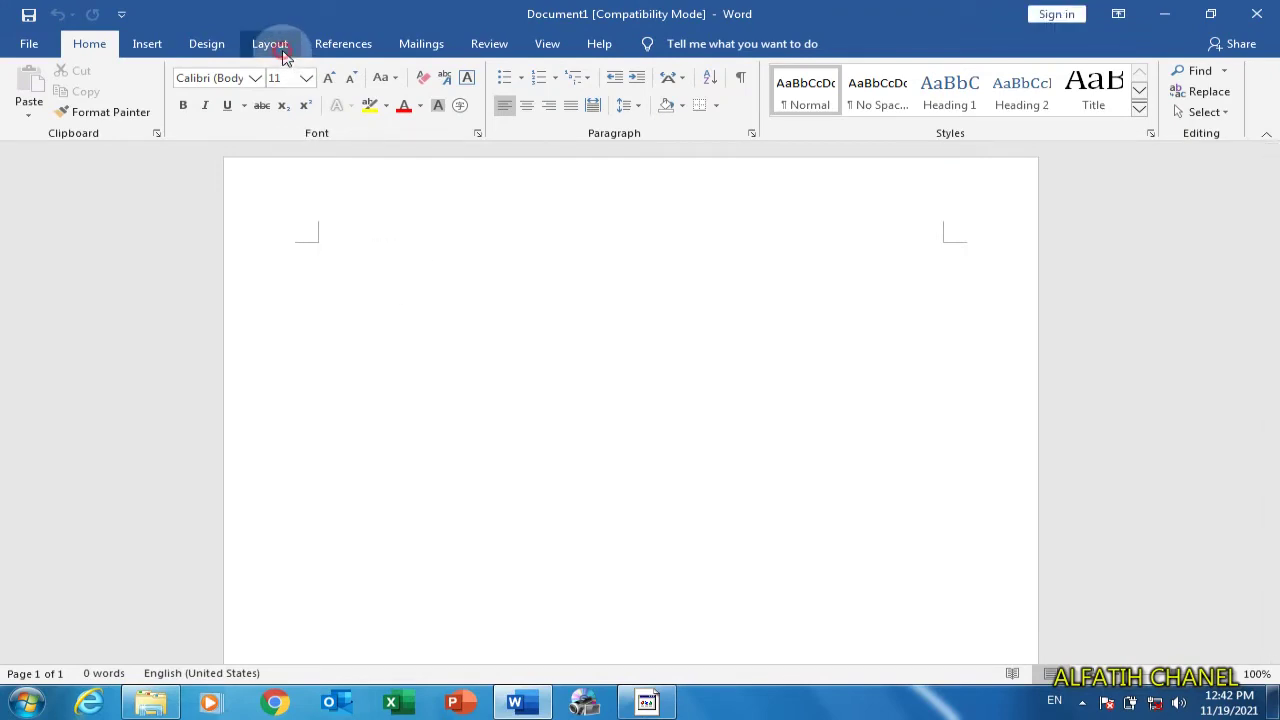
{"action": "left_click", "coordinate": [202, 112]}
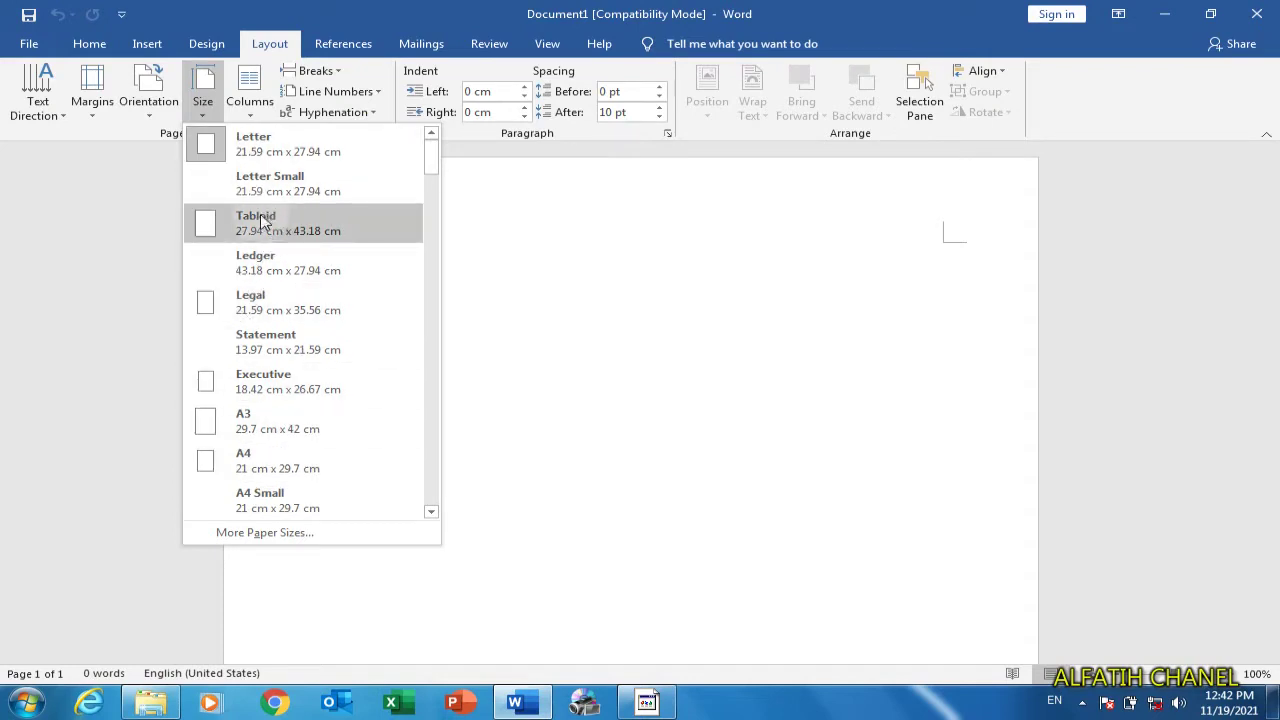
{"action": "scroll", "coordinate": [270, 225], "scroll_direction": "down", "scroll_amount": 5}
{"action": "scroll", "coordinate": [290, 420], "scroll_direction": "down", "scroll_amount": 6}
{"action": "scroll", "coordinate": [290, 460], "scroll_direction": "down", "scroll_amount": 5}
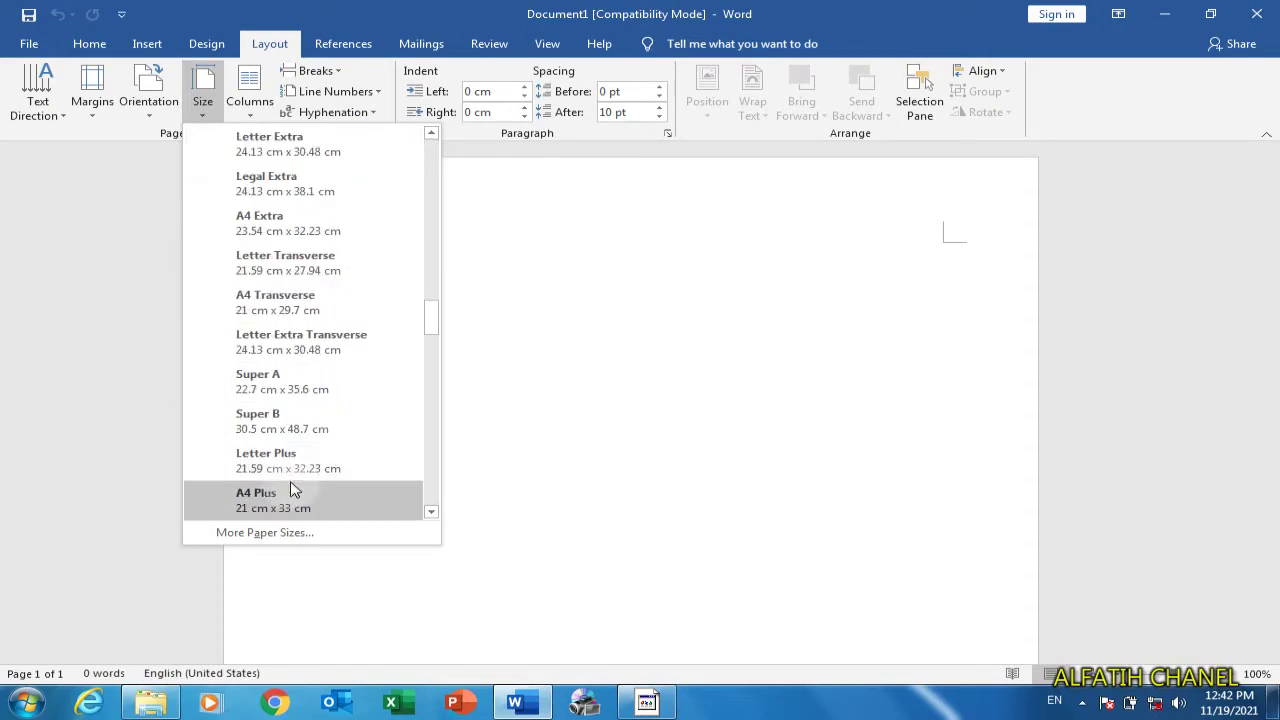
{"action": "scroll", "coordinate": [290, 488], "scroll_direction": "down", "scroll_amount": 5}
{"action": "scroll", "coordinate": [290, 488], "scroll_direction": "down", "scroll_amount": 5}
{"action": "scroll", "coordinate": [292, 482], "scroll_direction": "down", "scroll_amount": 4}
{"action": "scroll", "coordinate": [285, 475], "scroll_direction": "up", "scroll_amount": 5}
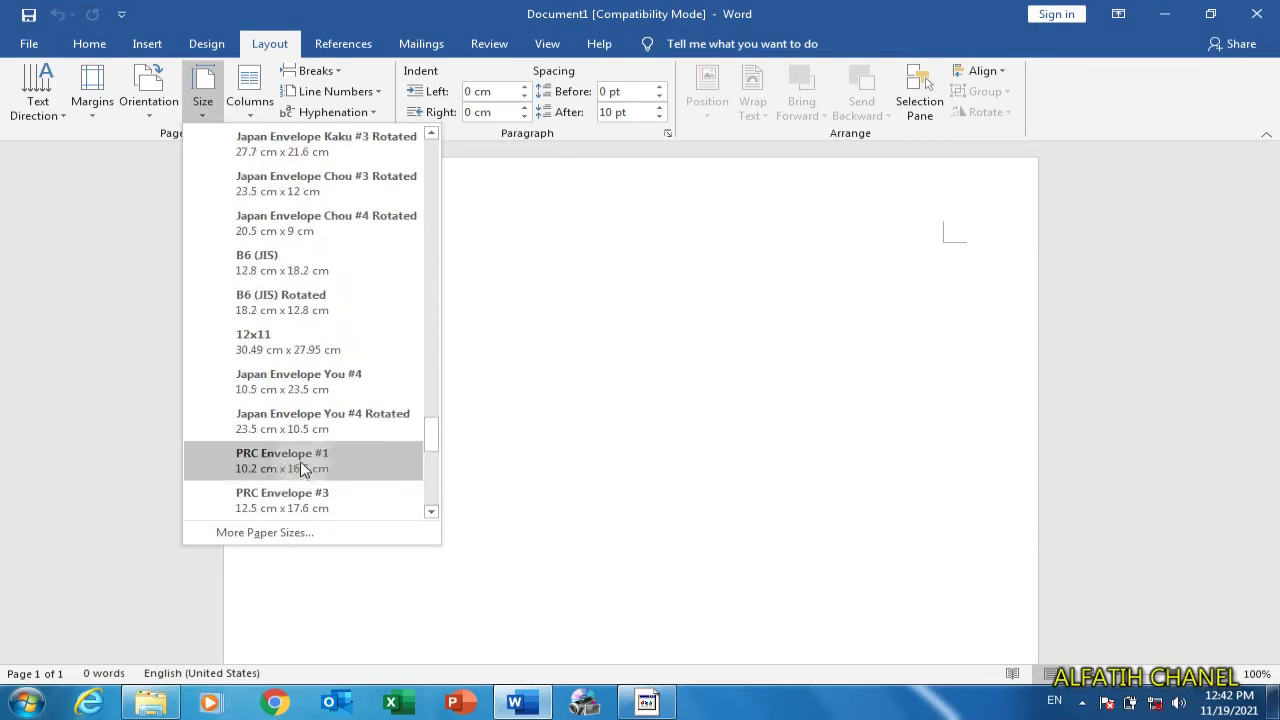
{"action": "scroll", "coordinate": [300, 440], "scroll_direction": "up", "scroll_amount": 6}
{"action": "scroll", "coordinate": [312, 418], "scroll_direction": "up", "scroll_amount": 2}
{"action": "scroll", "coordinate": [306, 378], "scroll_direction": "up", "scroll_amount": 1}
{"action": "scroll", "coordinate": [307, 375], "scroll_direction": "up", "scroll_amount": 3}
{"action": "scroll", "coordinate": [308, 372], "scroll_direction": "up", "scroll_amount": 5}
{"action": "scroll", "coordinate": [300, 323], "scroll_direction": "up", "scroll_amount": 2}
{"action": "scroll", "coordinate": [297, 270], "scroll_direction": "up", "scroll_amount": 3}
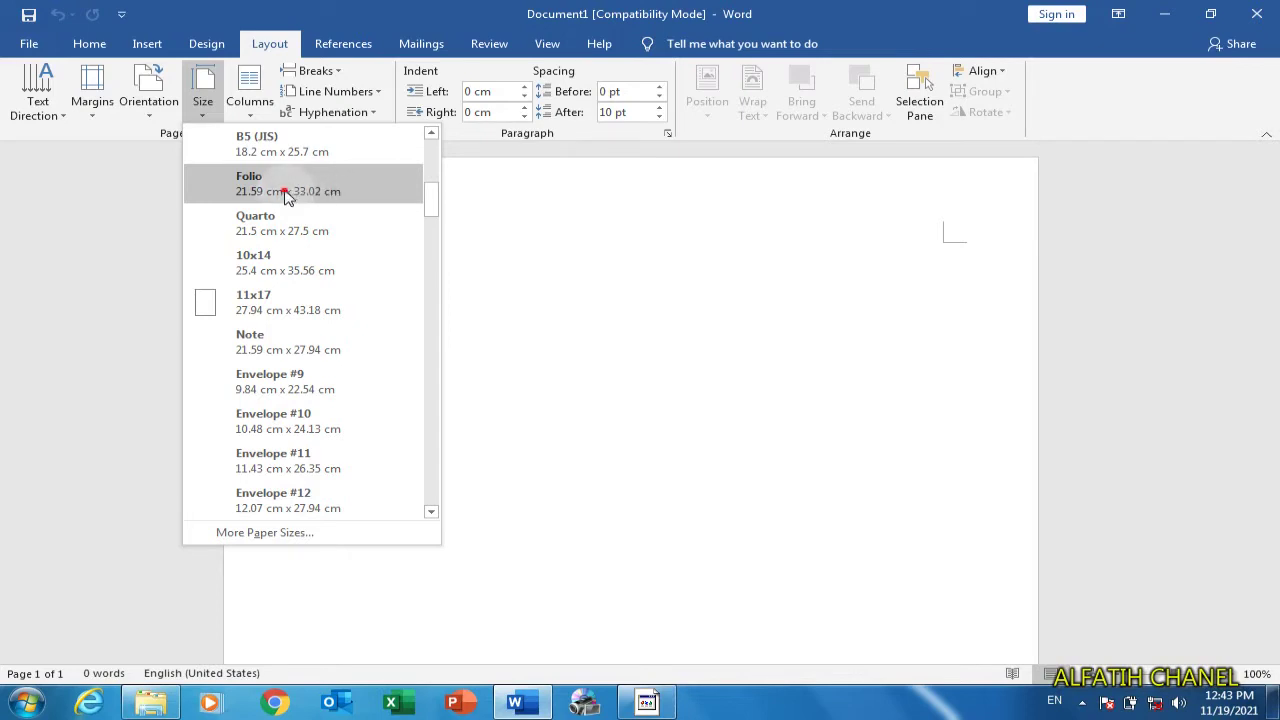
{"action": "left_click", "coordinate": [286, 192]}
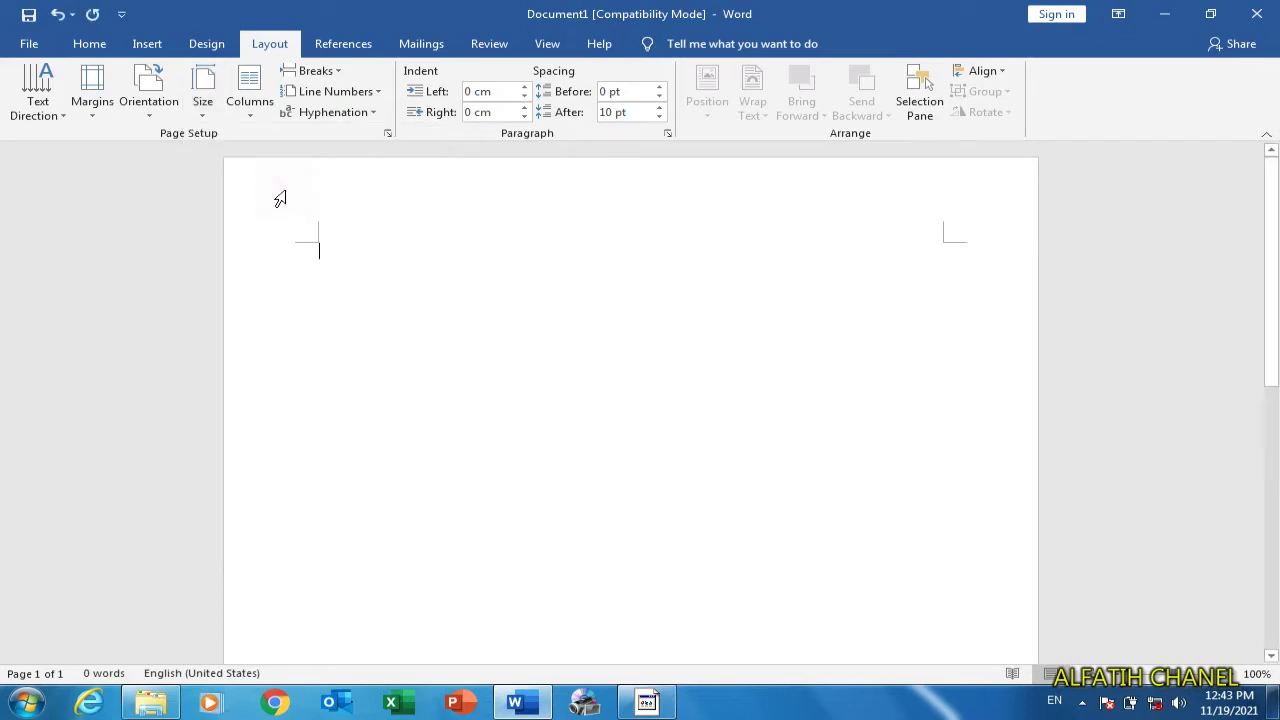
Set the page's top margin to 4 cm in Custom Margins
{"action": "left_click", "coordinate": [92, 108]}
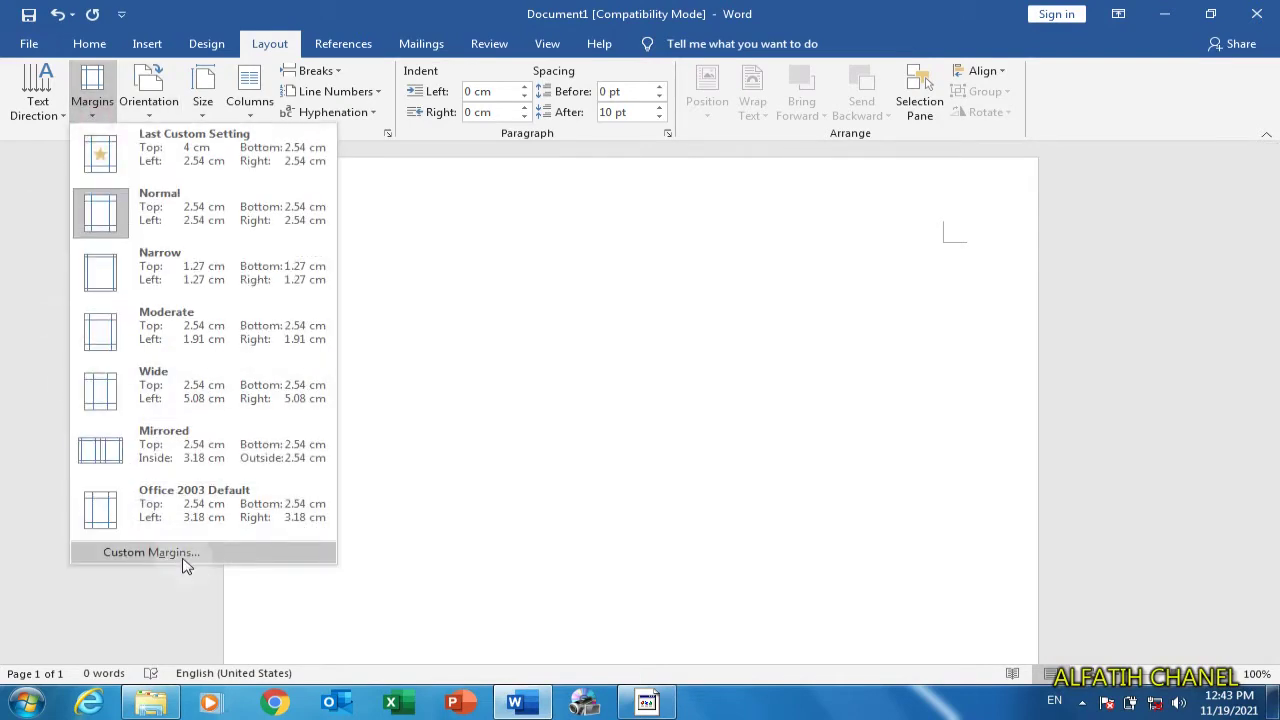
{"action": "left_click", "coordinate": [177, 553]}
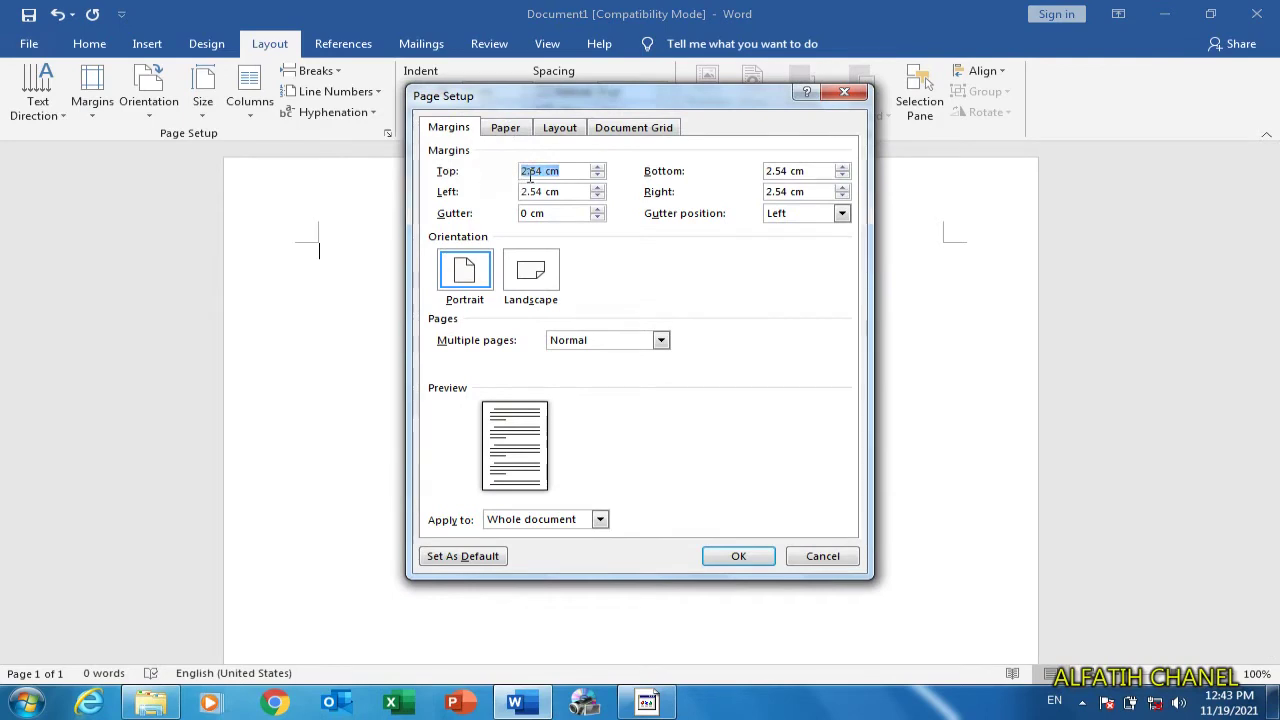
{"action": "double_click", "coordinate": [530, 171]}
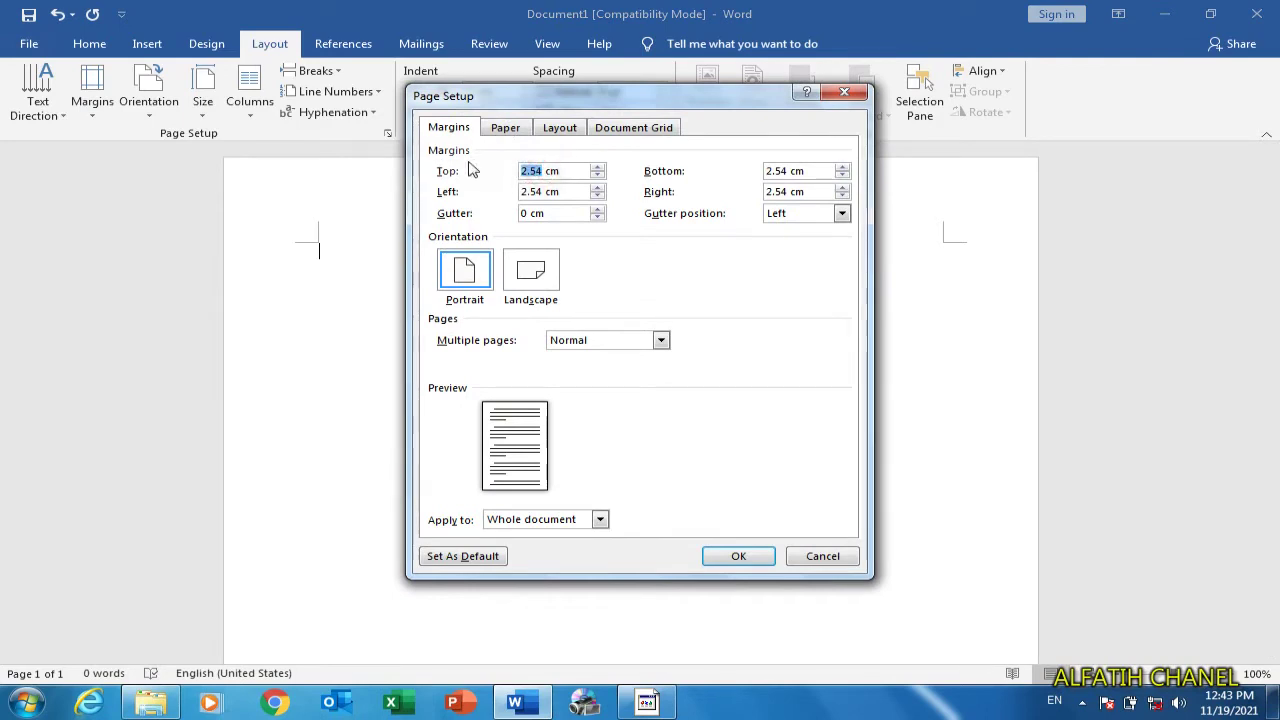
{"action": "type", "text": "4"}
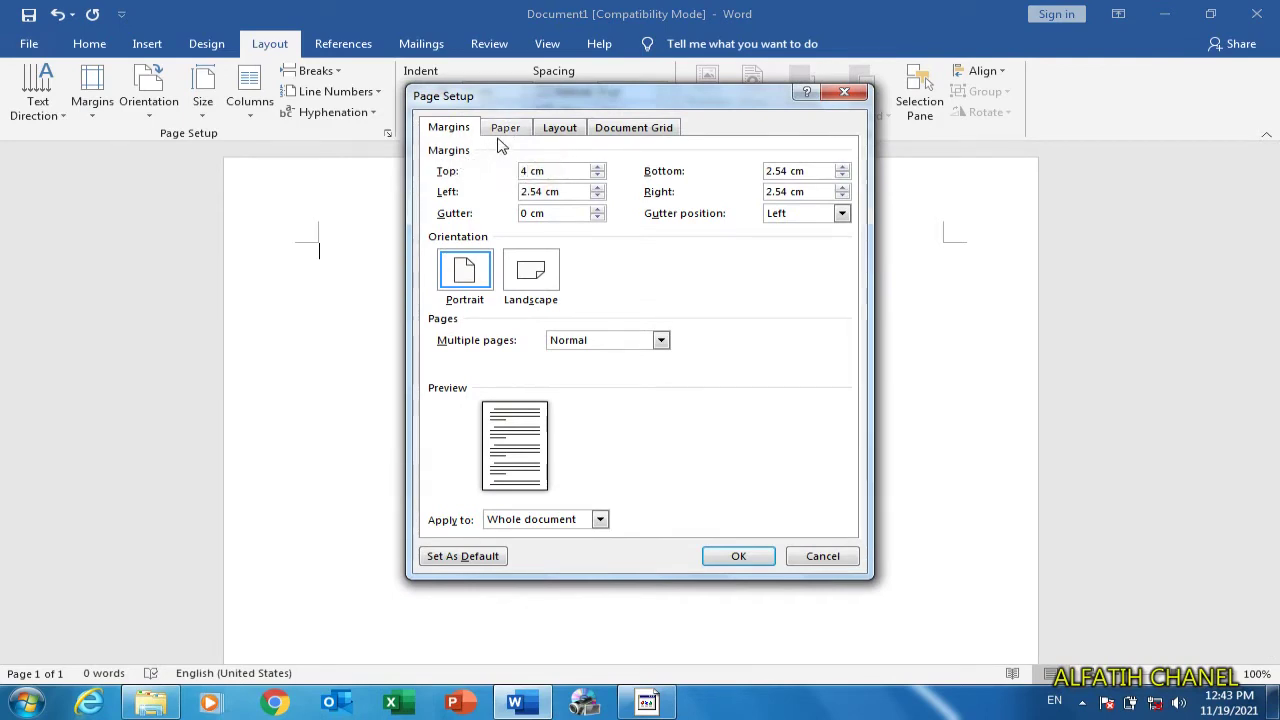
{"action": "left_click", "coordinate": [505, 127]}
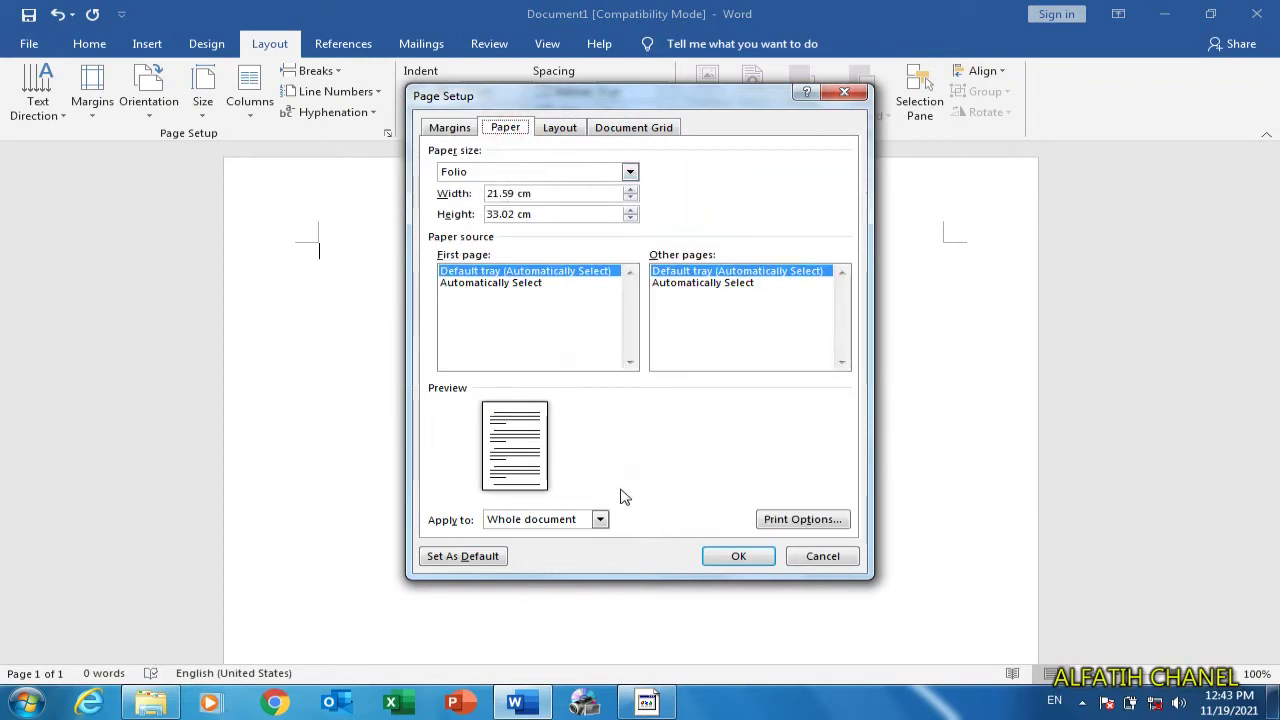
{"action": "left_click", "coordinate": [730, 556]}
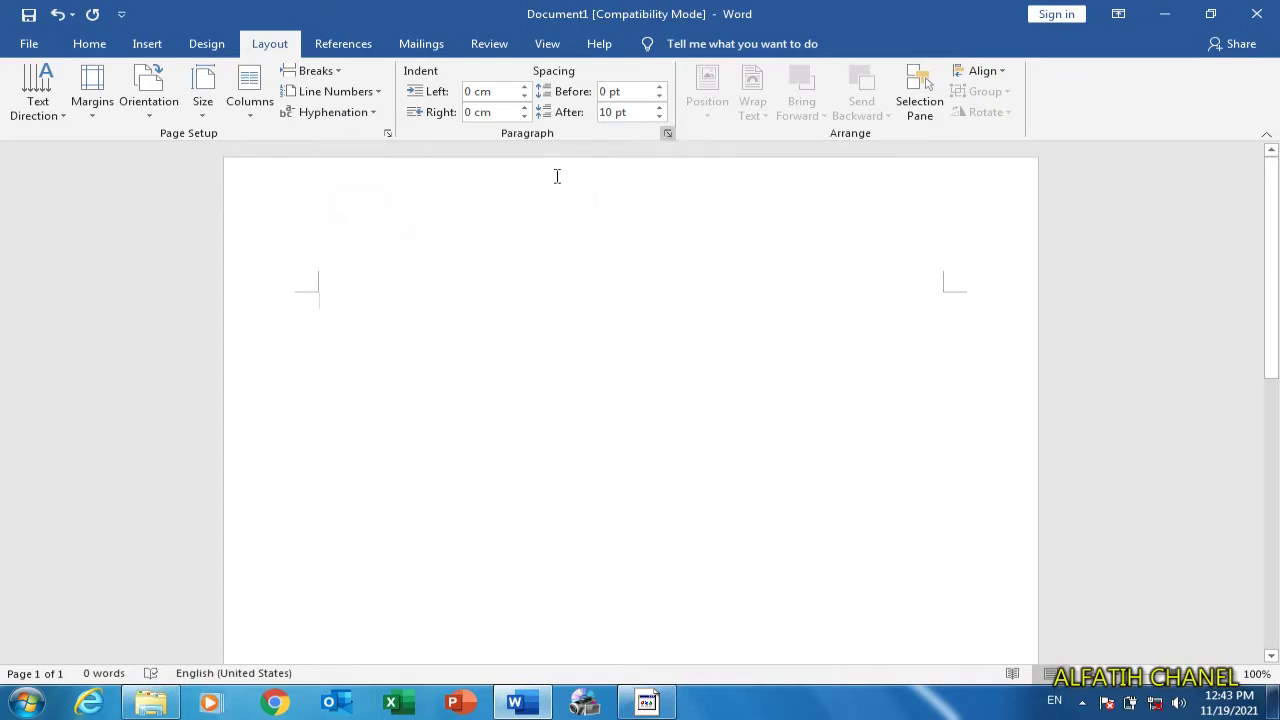
Reduce paragraph spacing after from 10 pt to 0 pt
{"action": "left_click", "coordinate": [659, 116]}
{"action": "left_click", "coordinate": [659, 117]}
{"action": "mouse_move", "coordinate": [162, 710]}
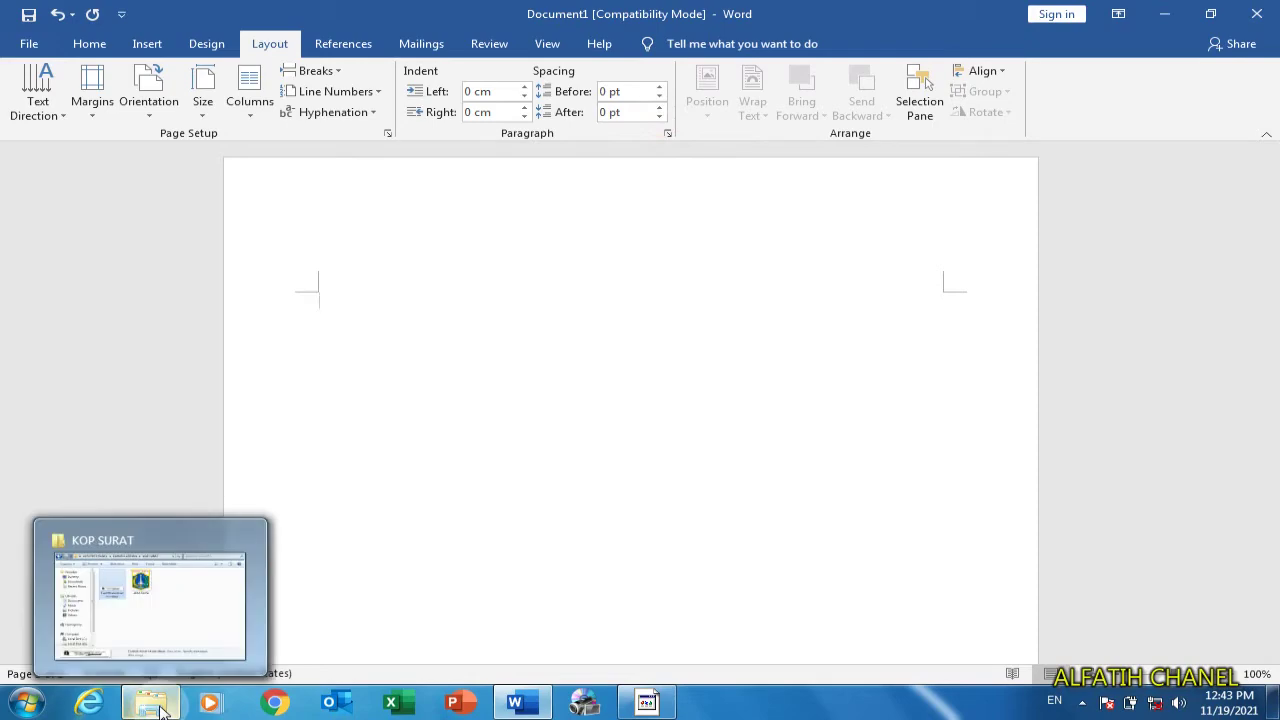
Preview the Contoh-surat-resmi-dinas letterhead sample in Photo Viewer, then return to Word
{"action": "left_click", "coordinate": [168, 618]}
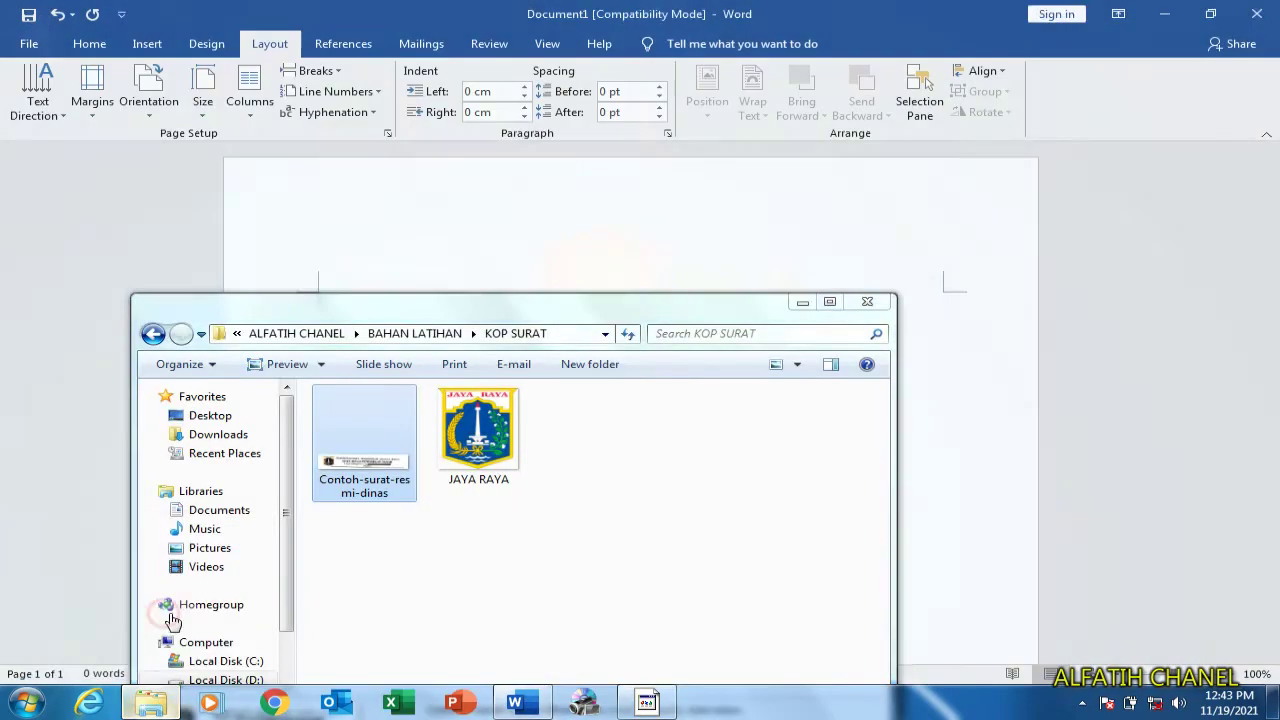
{"action": "right_click", "coordinate": [370, 465]}
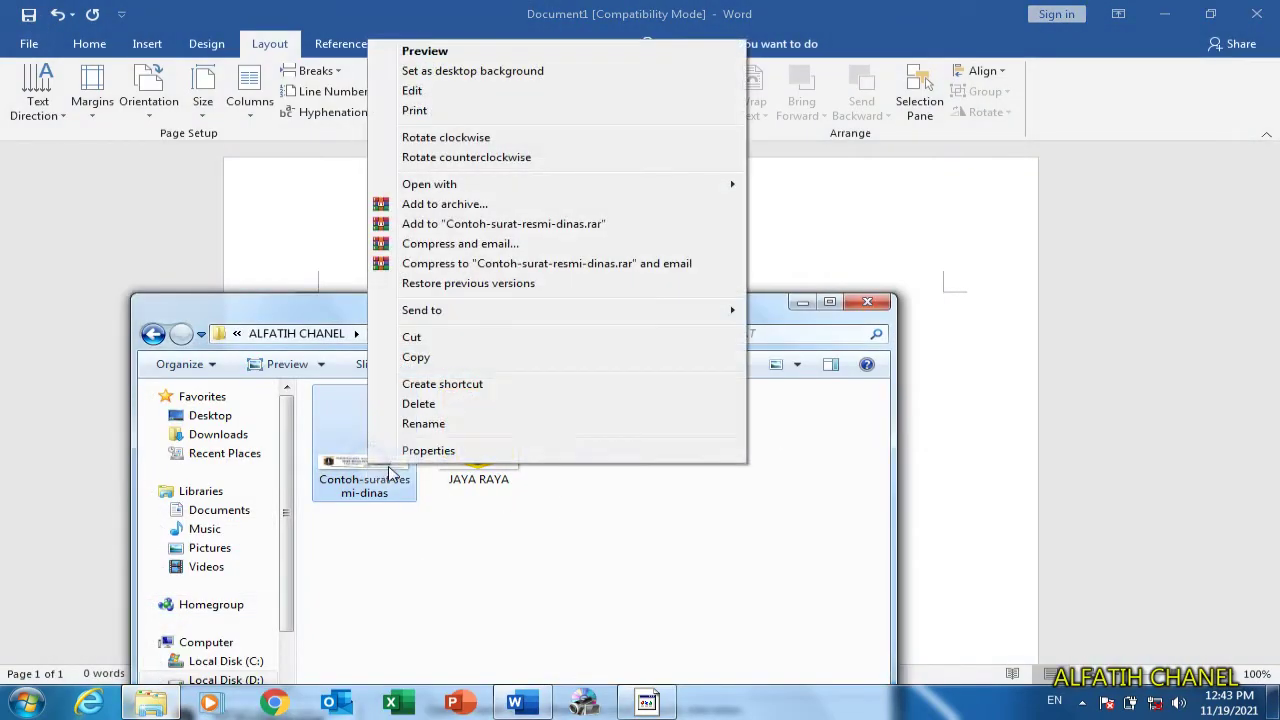
{"action": "left_click", "coordinate": [424, 51]}
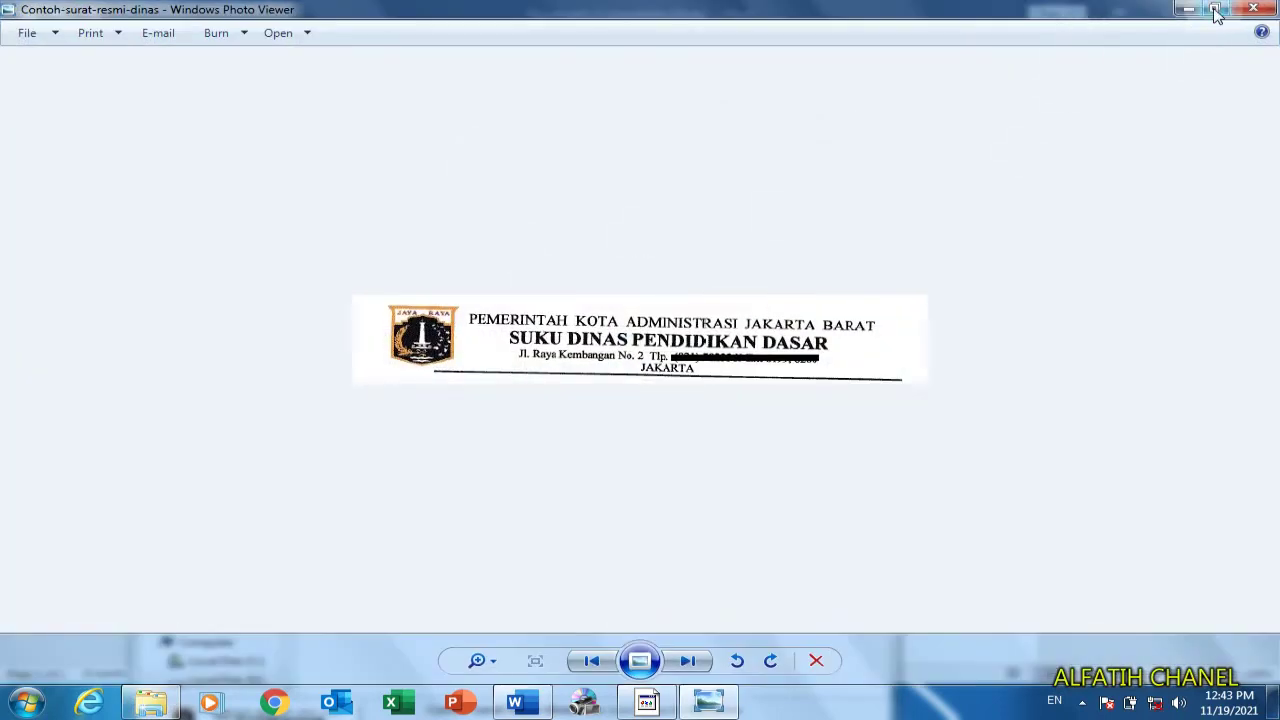
{"action": "left_click", "coordinate": [1214, 9]}
{"action": "left_click_drag", "start_coordinate": [738, 60], "coordinate": [864, 300]}
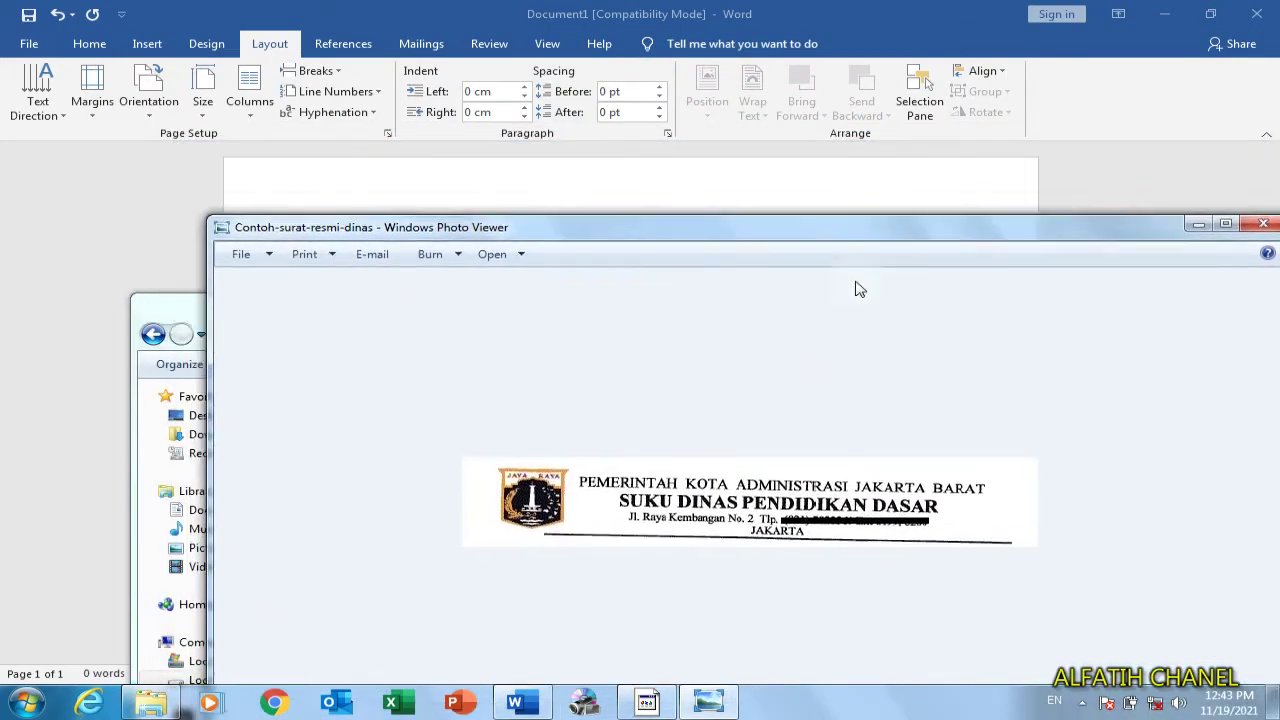
{"action": "left_click", "coordinate": [783, 215]}
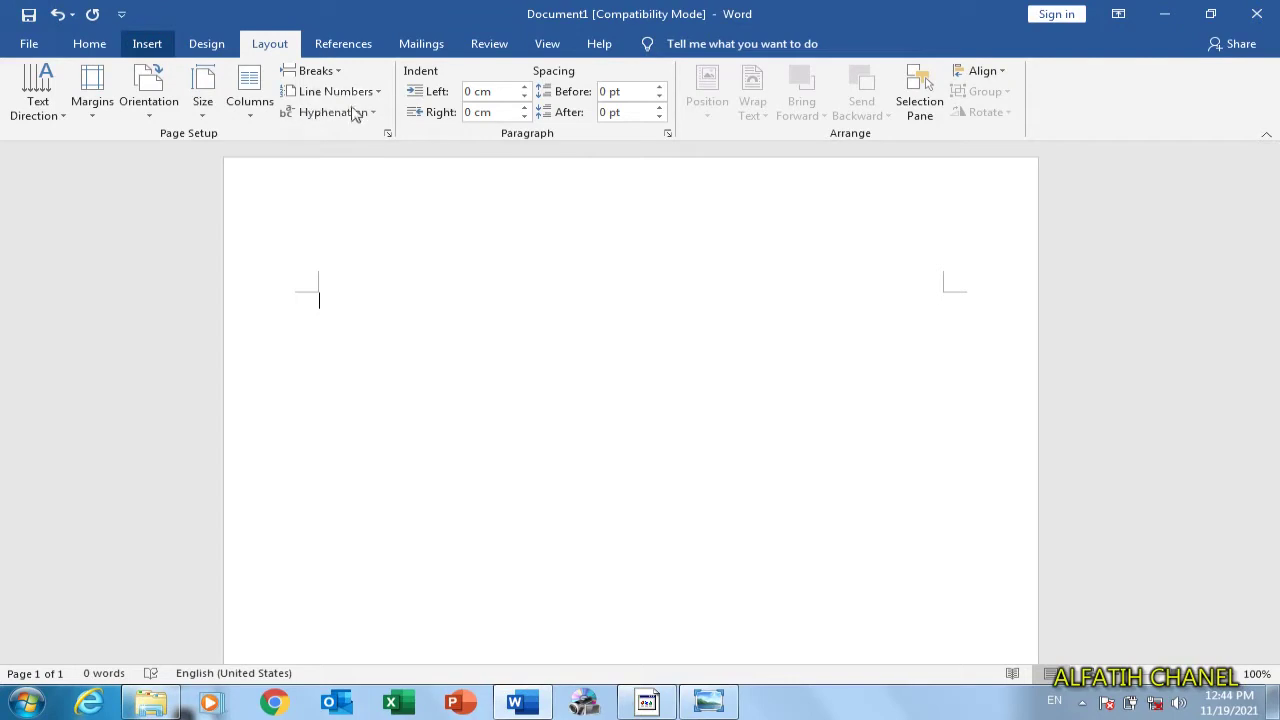
Open a blank page header for editing
{"action": "left_click", "coordinate": [147, 44]}
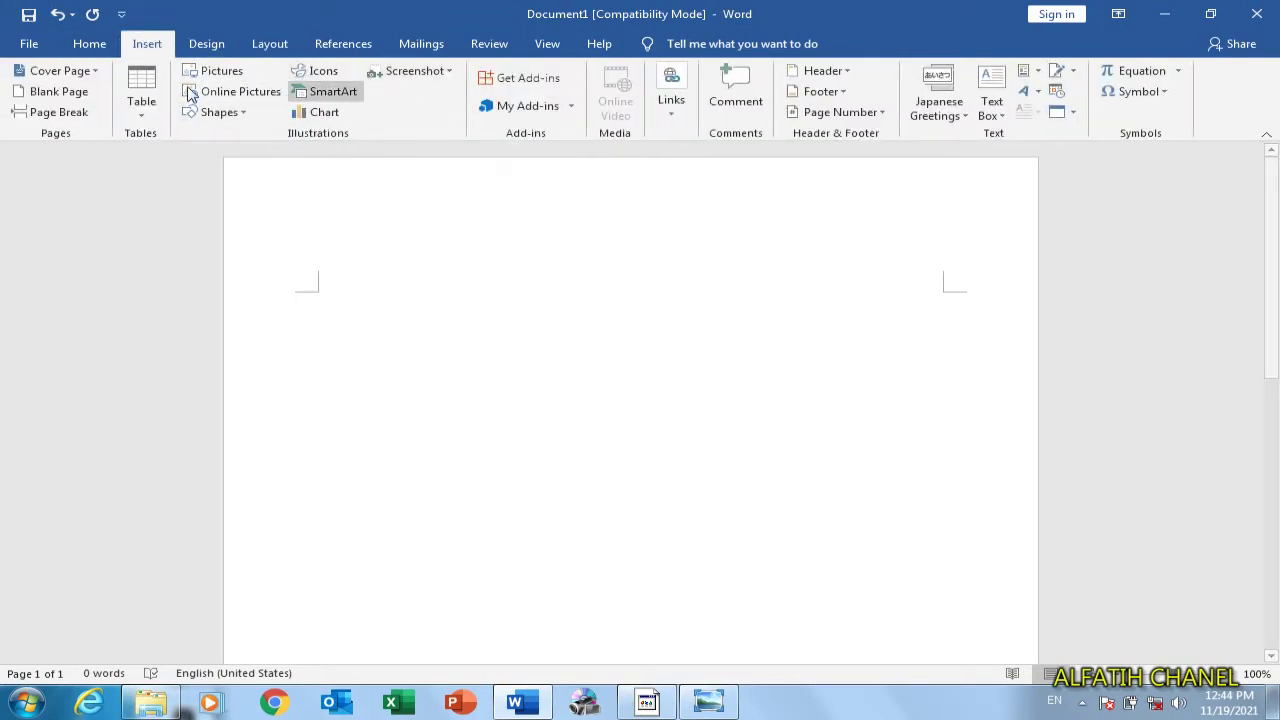
{"action": "left_click", "coordinate": [853, 79]}
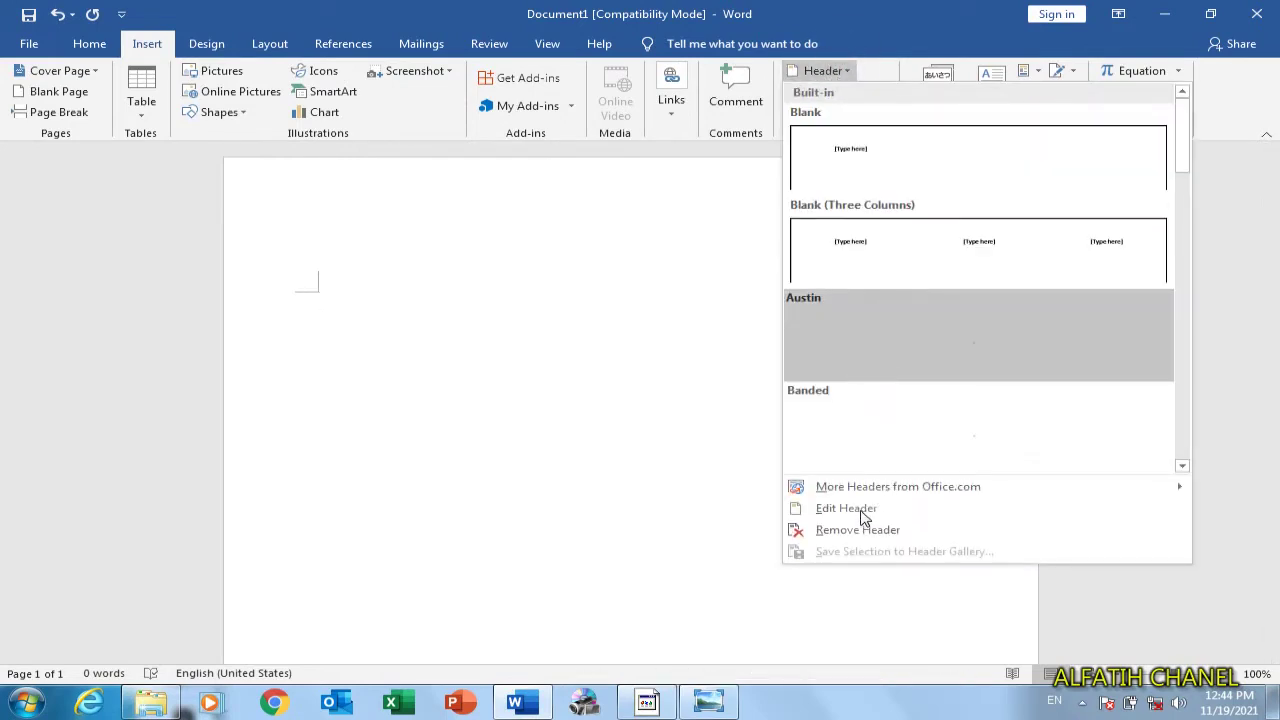
{"action": "left_click", "coordinate": [848, 510]}
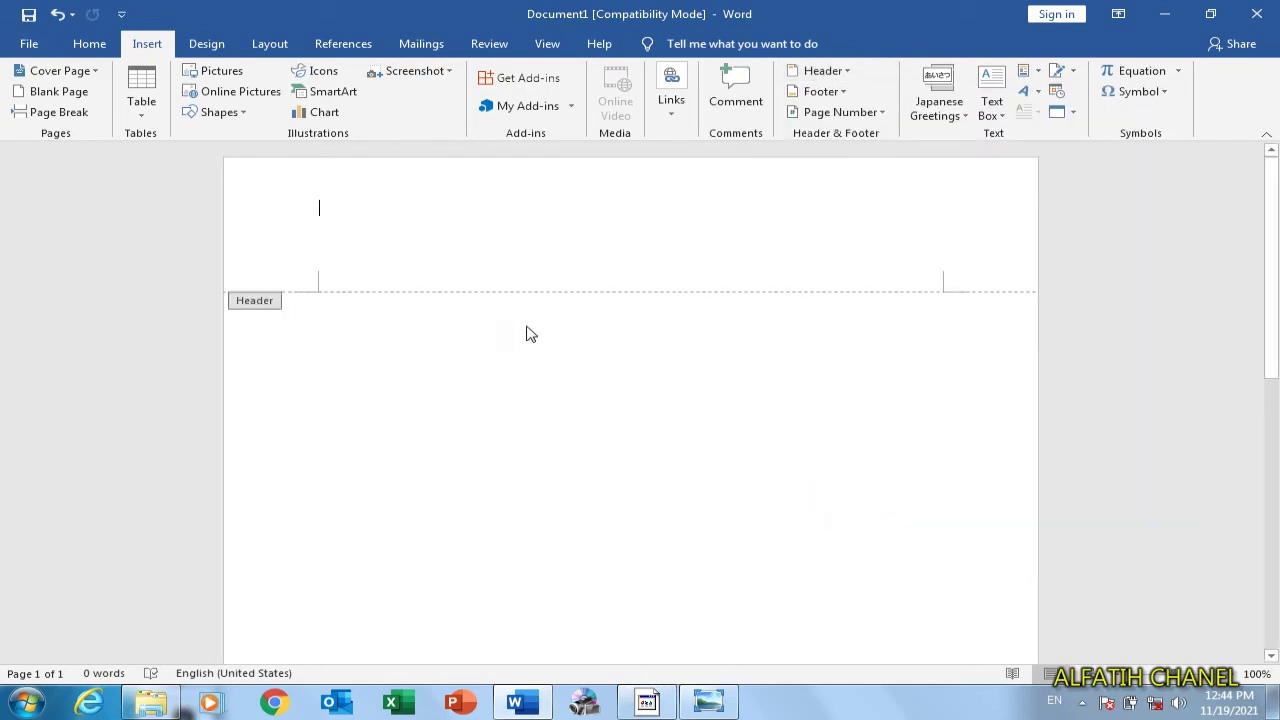
Center the header text and set it to Times New Roman, 12 pt
{"action": "left_click", "coordinate": [100, 48]}
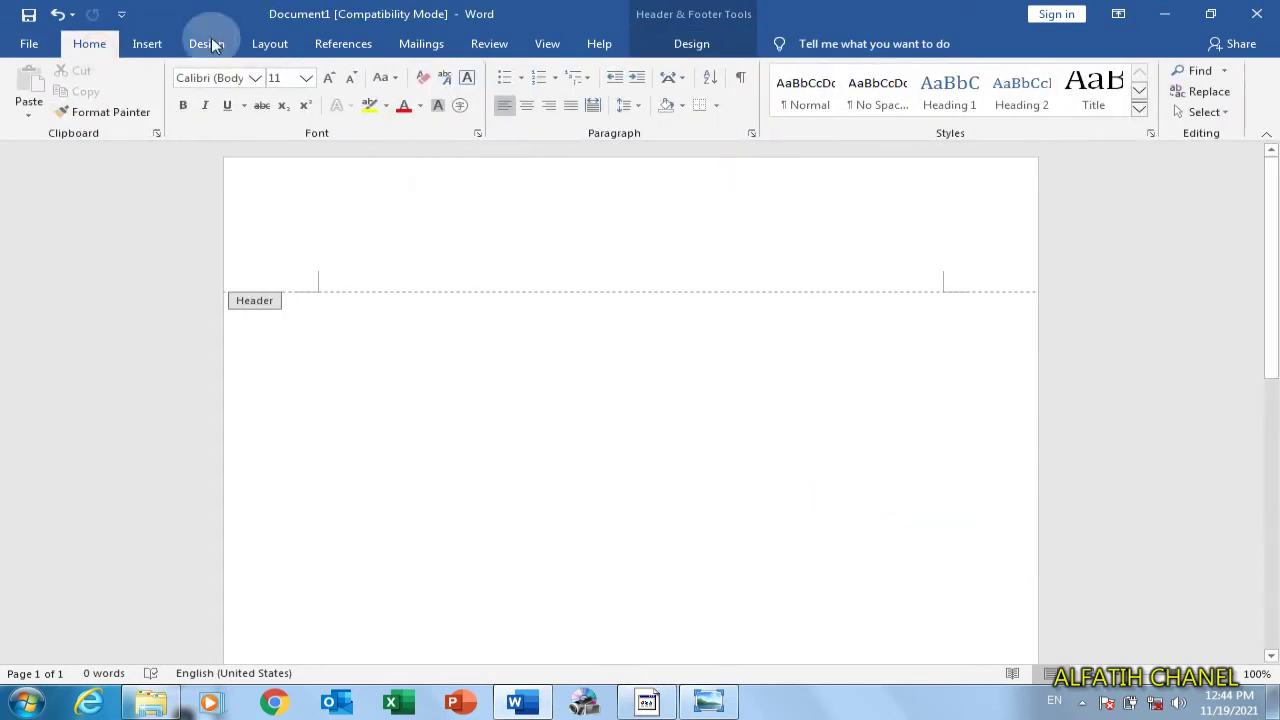
{"action": "left_click", "coordinate": [527, 105]}
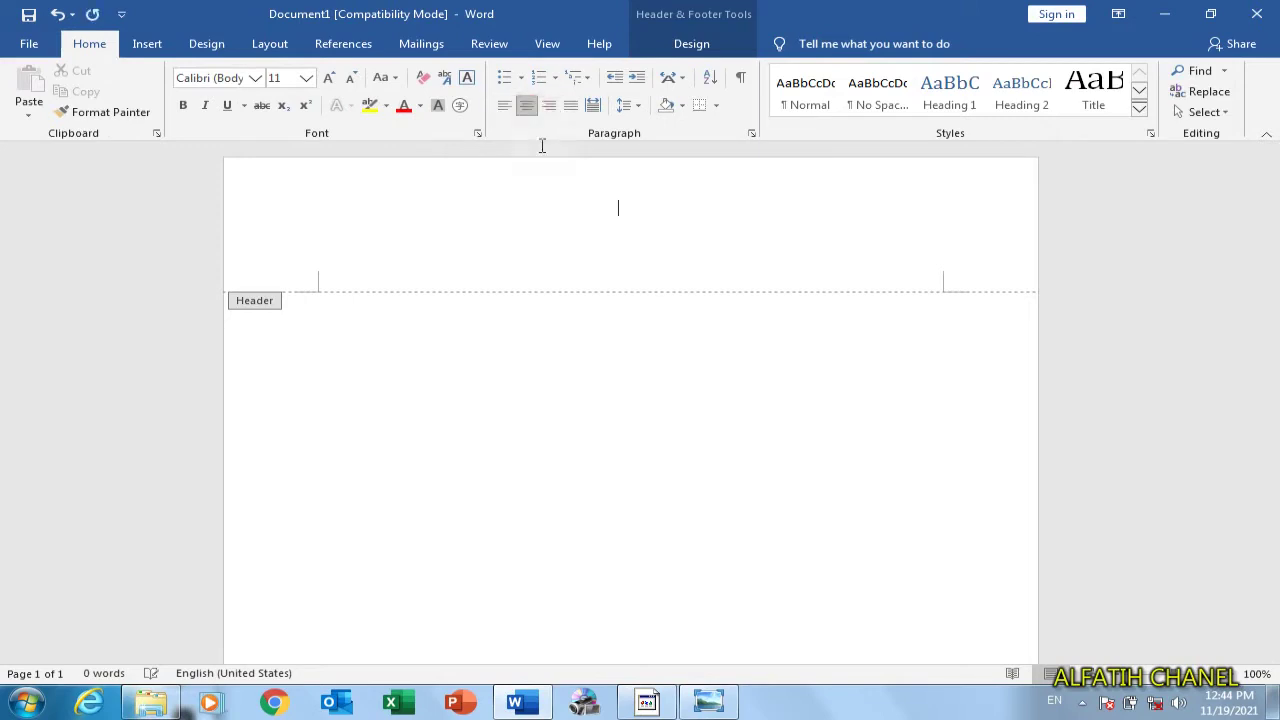
{"action": "left_click", "coordinate": [256, 78]}
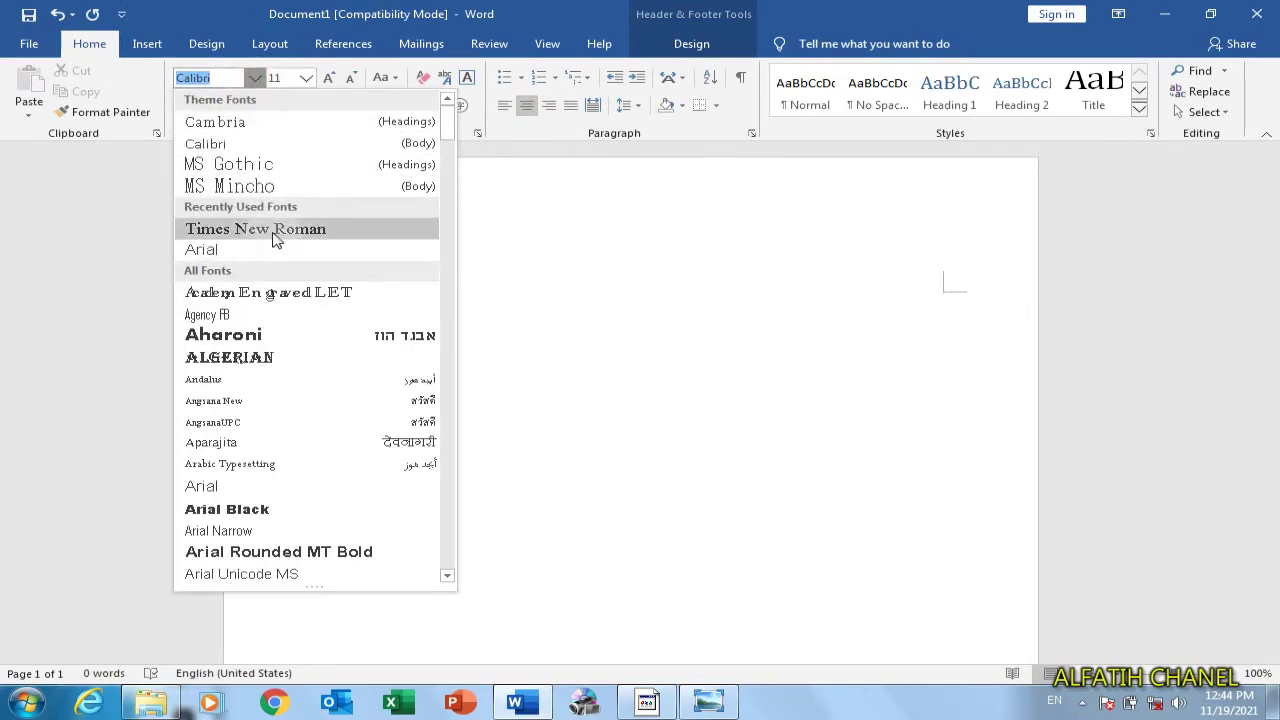
{"action": "left_click", "coordinate": [271, 230]}
{"action": "left_click", "coordinate": [306, 80]}
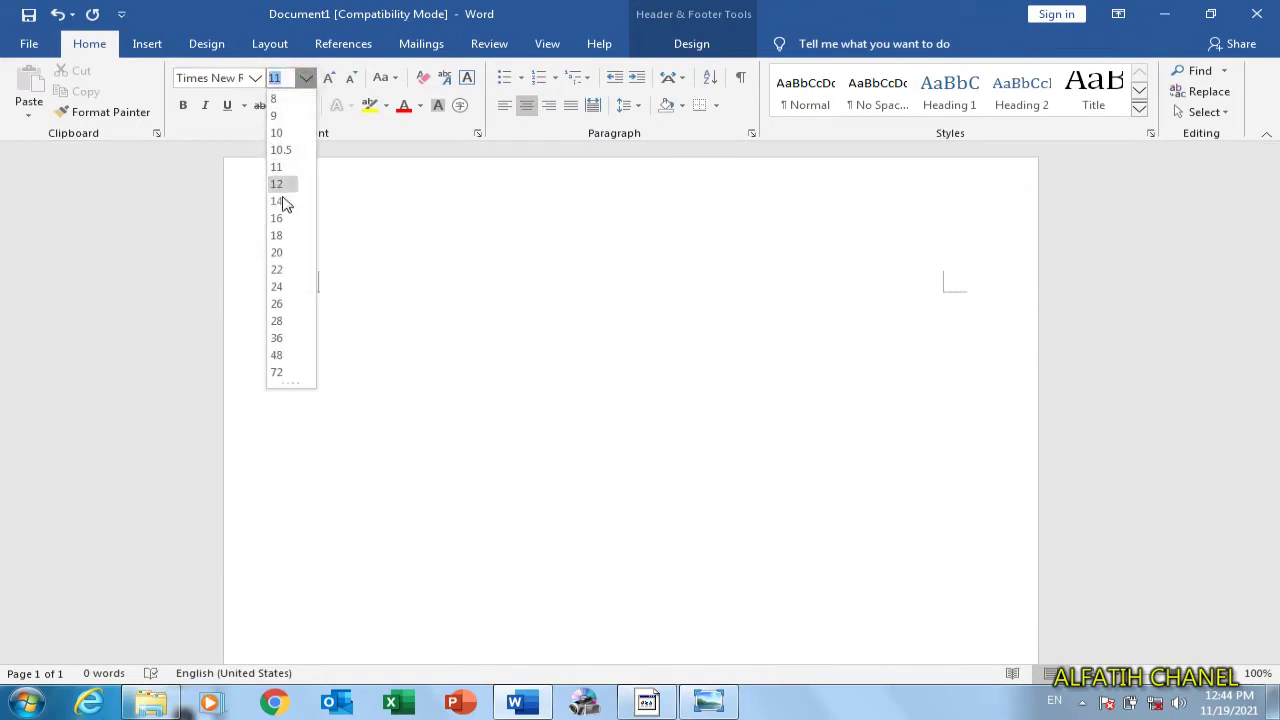
{"action": "left_click", "coordinate": [277, 185]}
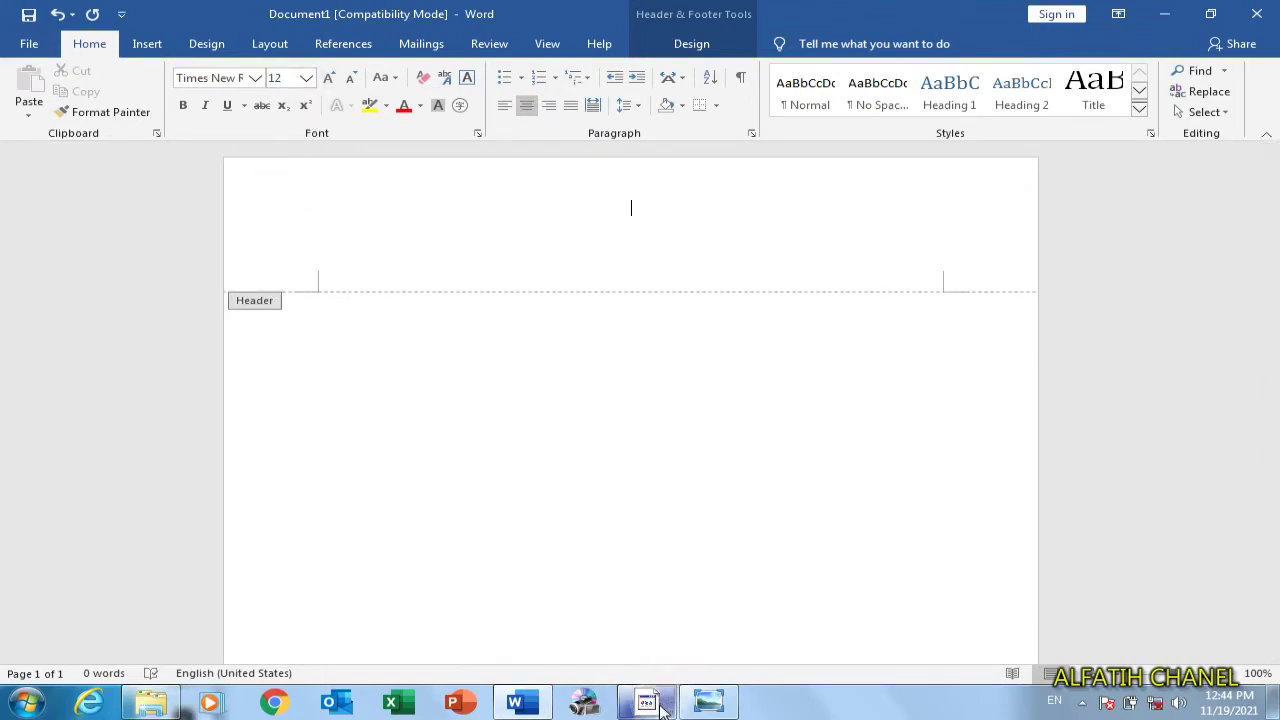
After checking the sample letterhead, start typing 'PEMERINTAH KODA' in the header
{"action": "left_click", "coordinate": [708, 703]}
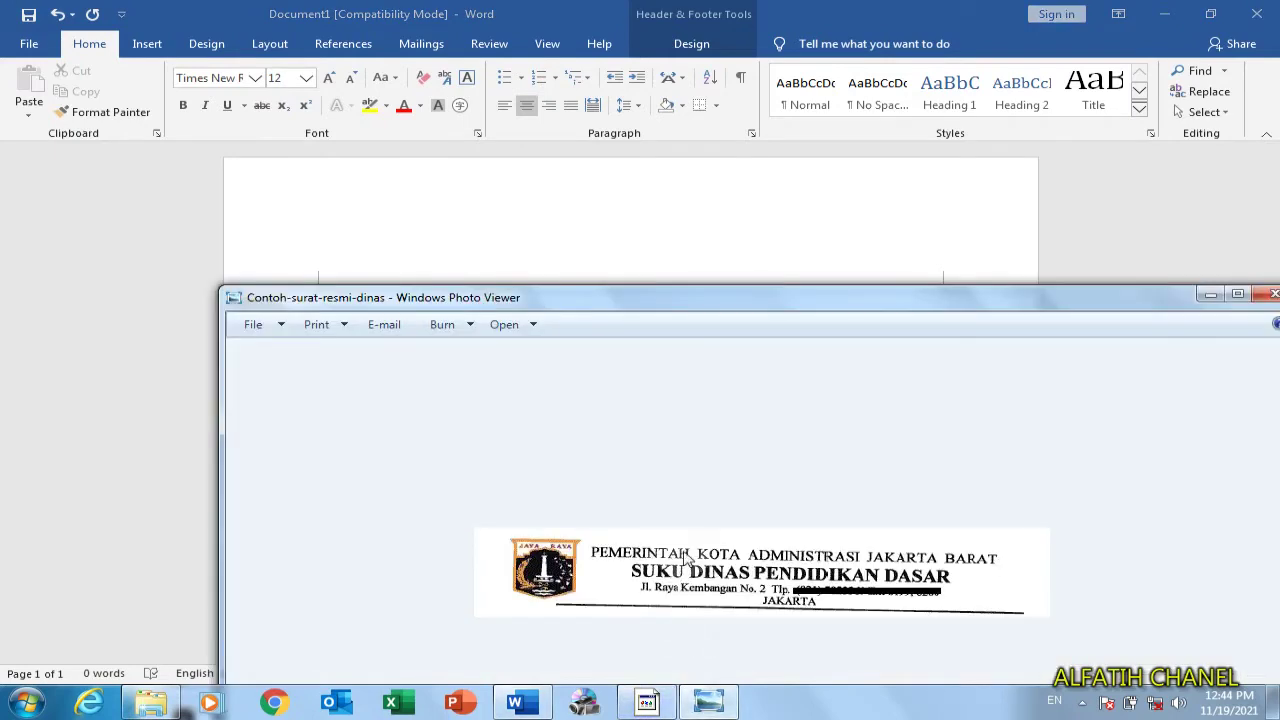
{"action": "left_click", "coordinate": [643, 248]}
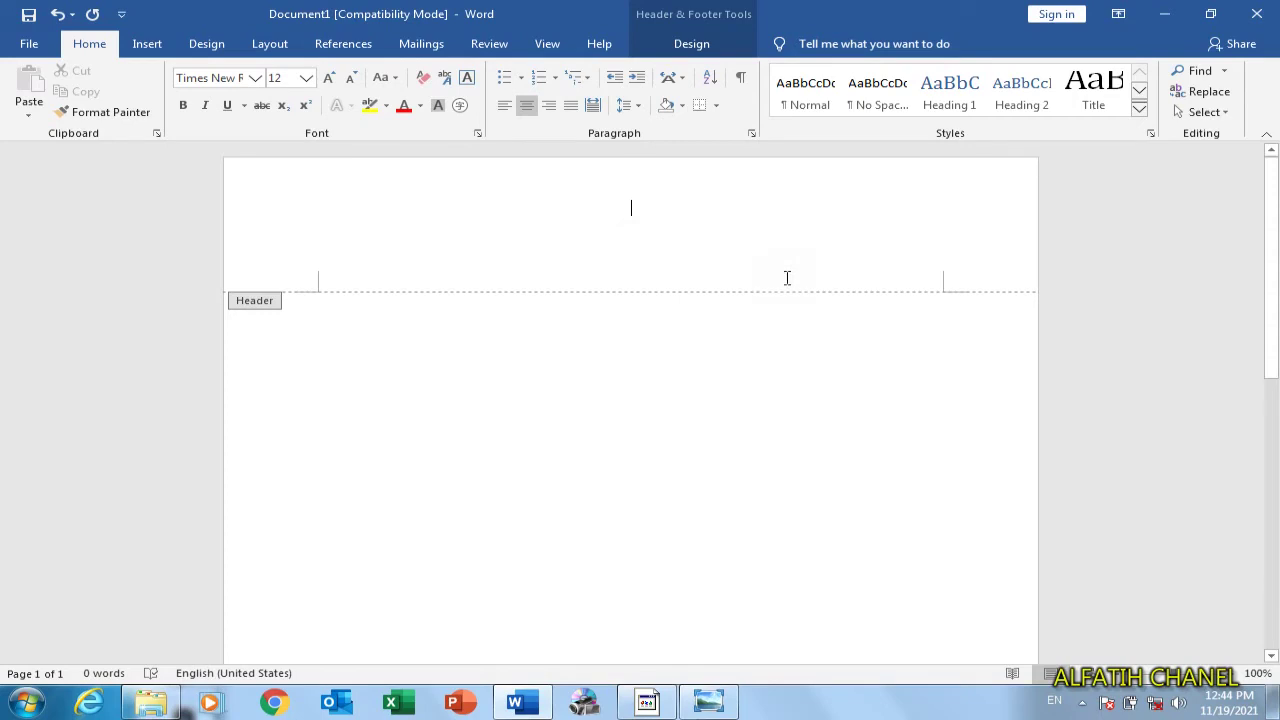
{"action": "type", "text": "PEMERINTAH KODA"}
Fix the typo and complete the first line as 'PEMERINTAH KOTA ADMINISTRASI JAKARTA BARAT'
{"action": "key", "text": "BackSpace"}
{"action": "key", "text": "BackSpace"}
{"action": "type", "text": "TA ADMINISTRASI "}
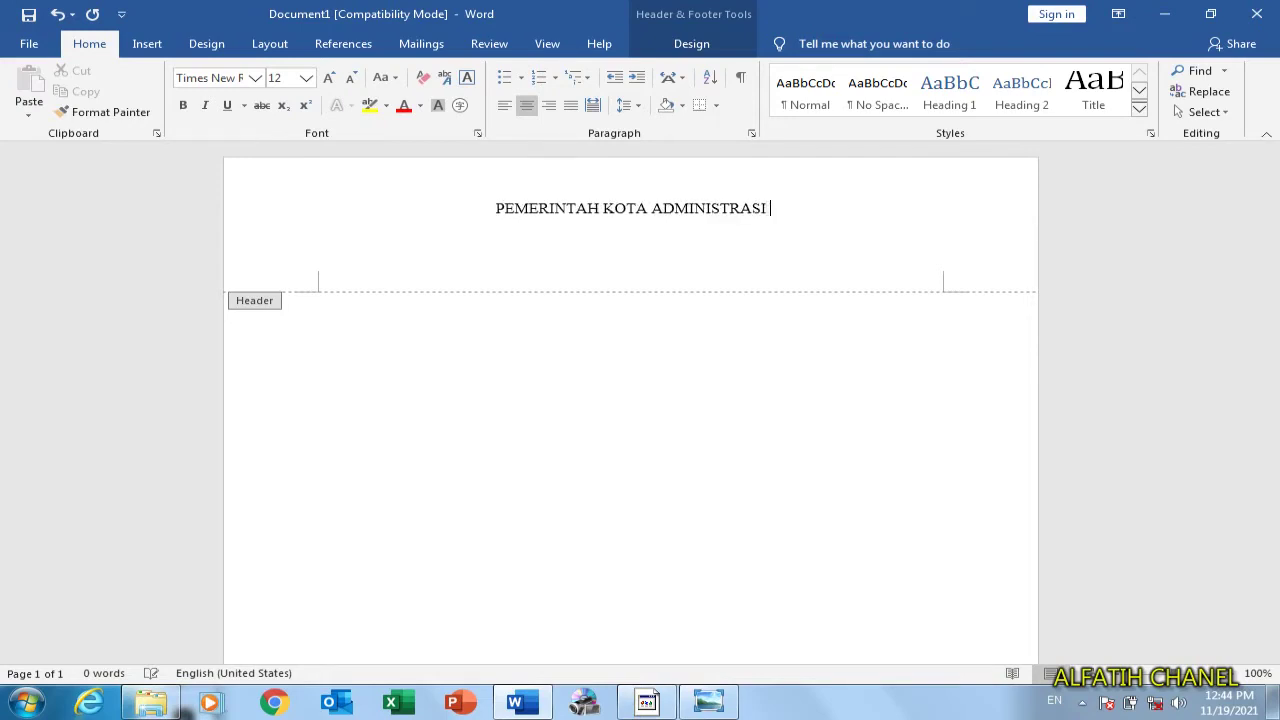
{"action": "type", "text": "JAKARTA BARAT"}
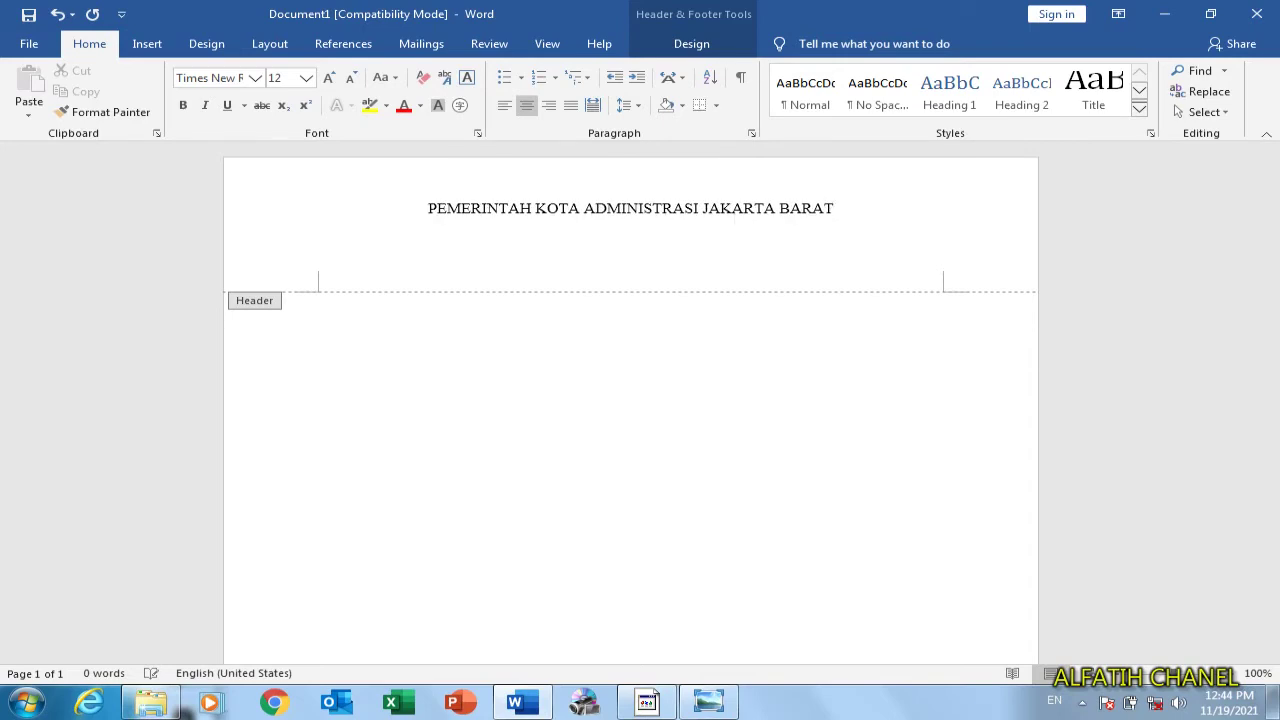
{"action": "left_click", "coordinate": [720, 704]}
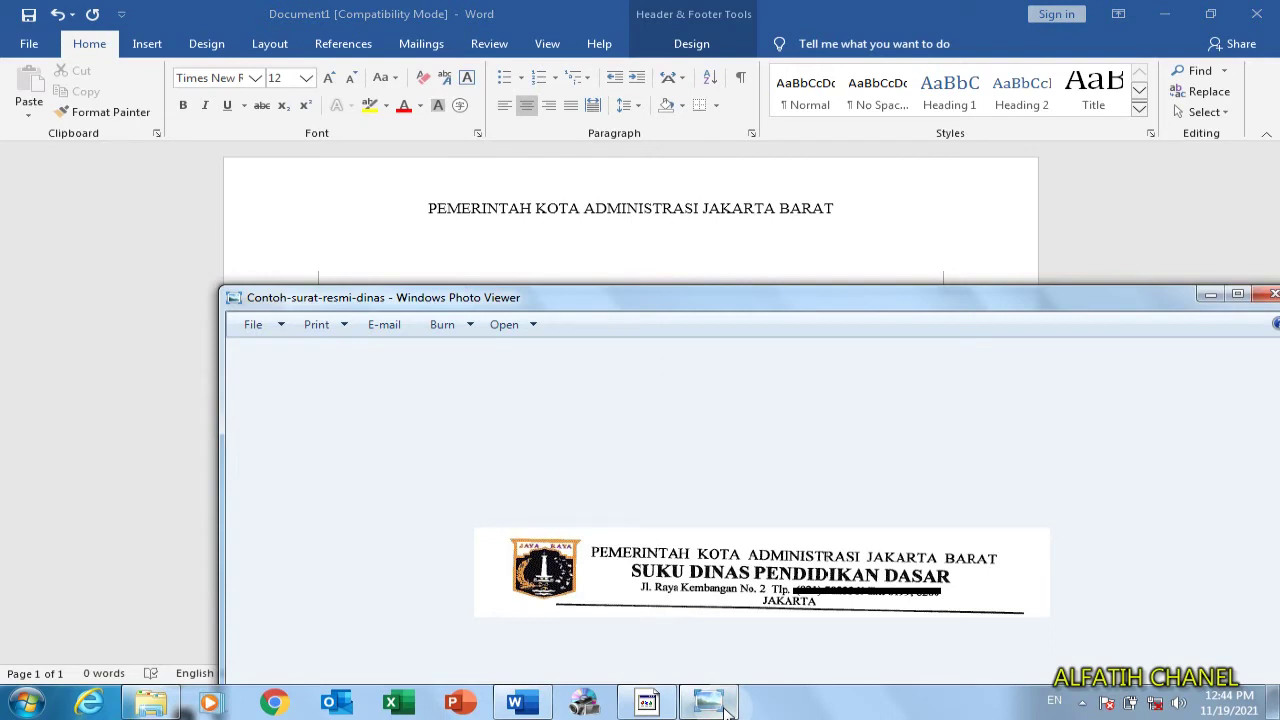
{"action": "left_click", "coordinate": [727, 711]}
Add a second header line, 'SUKU DINAS PENDIDIKAN DASAR'
{"action": "key", "text": "Return"}
{"action": "type", "text": "SUKU DINAS PENDIDIKAN DASAR"}
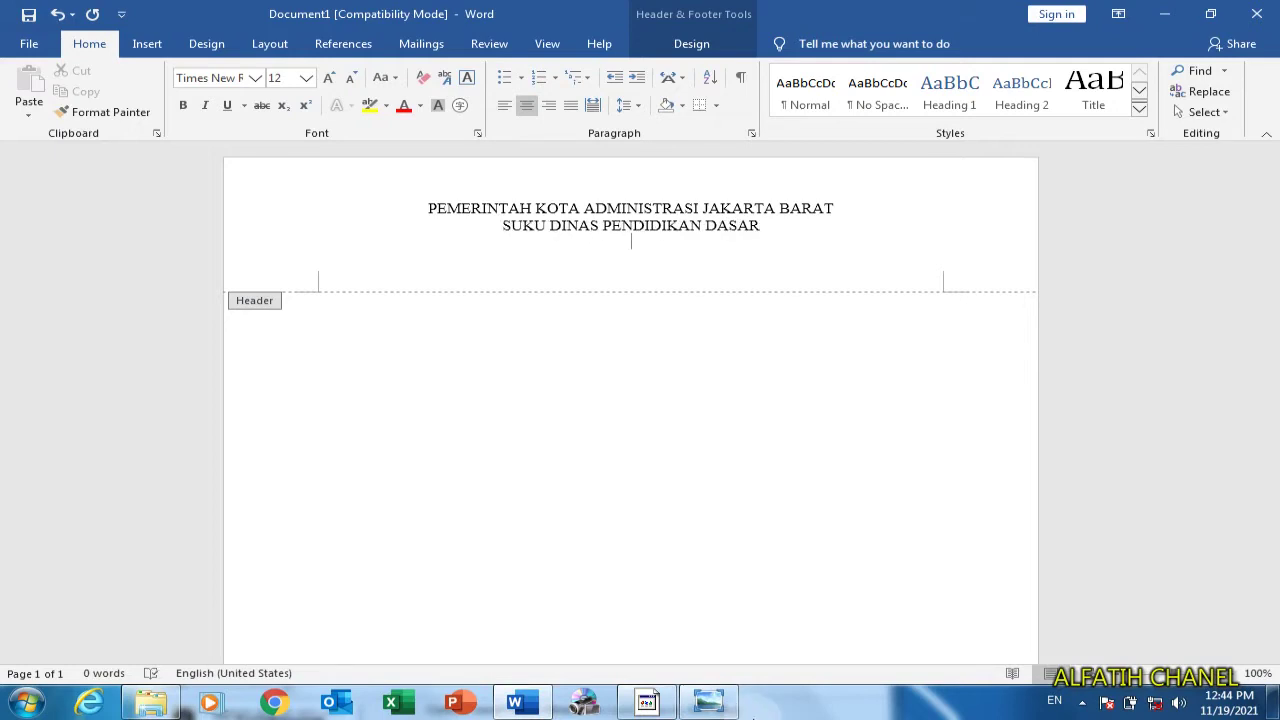
{"action": "left_click", "coordinate": [710, 705]}
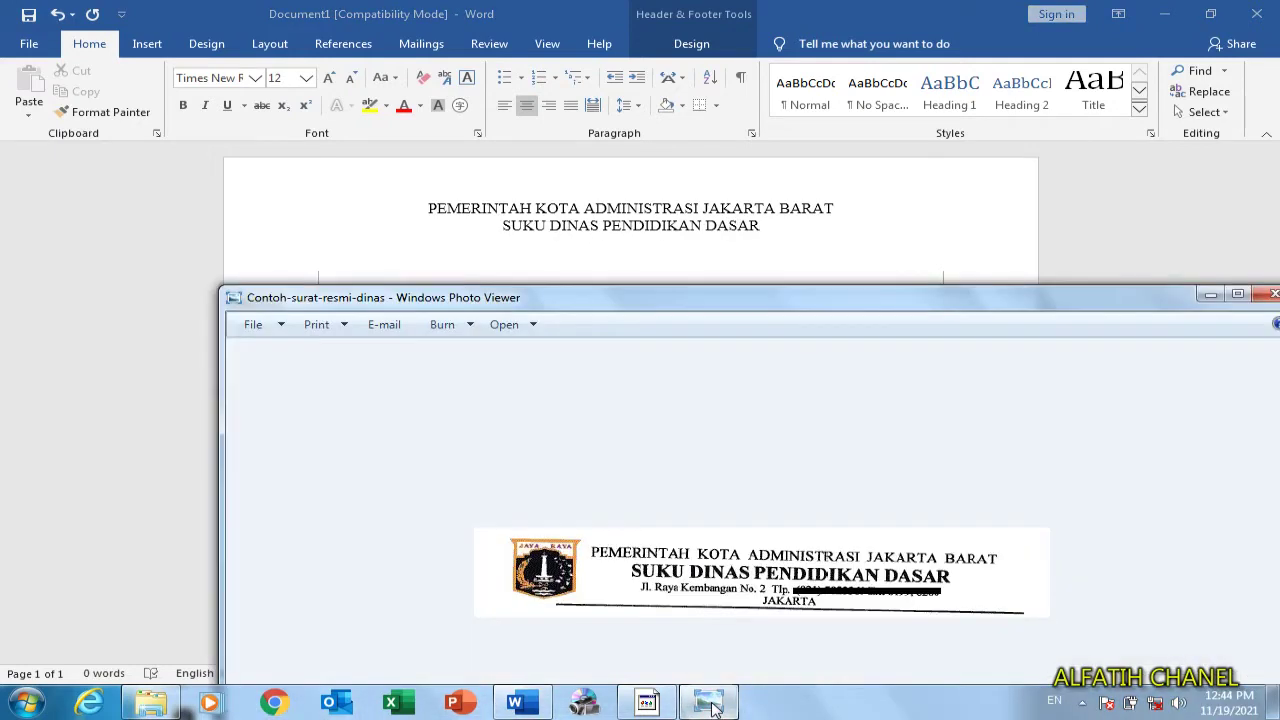
{"action": "left_click", "coordinate": [712, 705]}
Type the street address and phone line, then capitalise JAKARTA with Shift+F3
{"action": "key", "text": "Return"}
{"action": "type", "text": "Jl. Ray"}
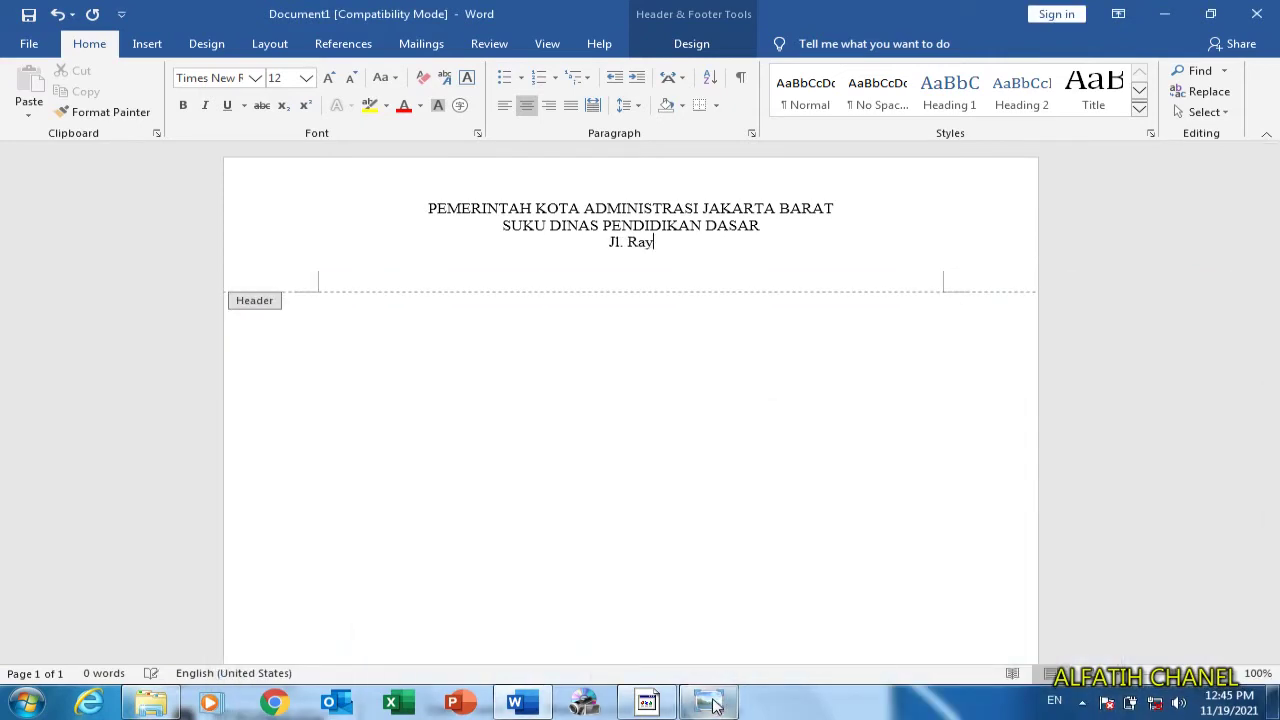
{"action": "type", "text": "a"}
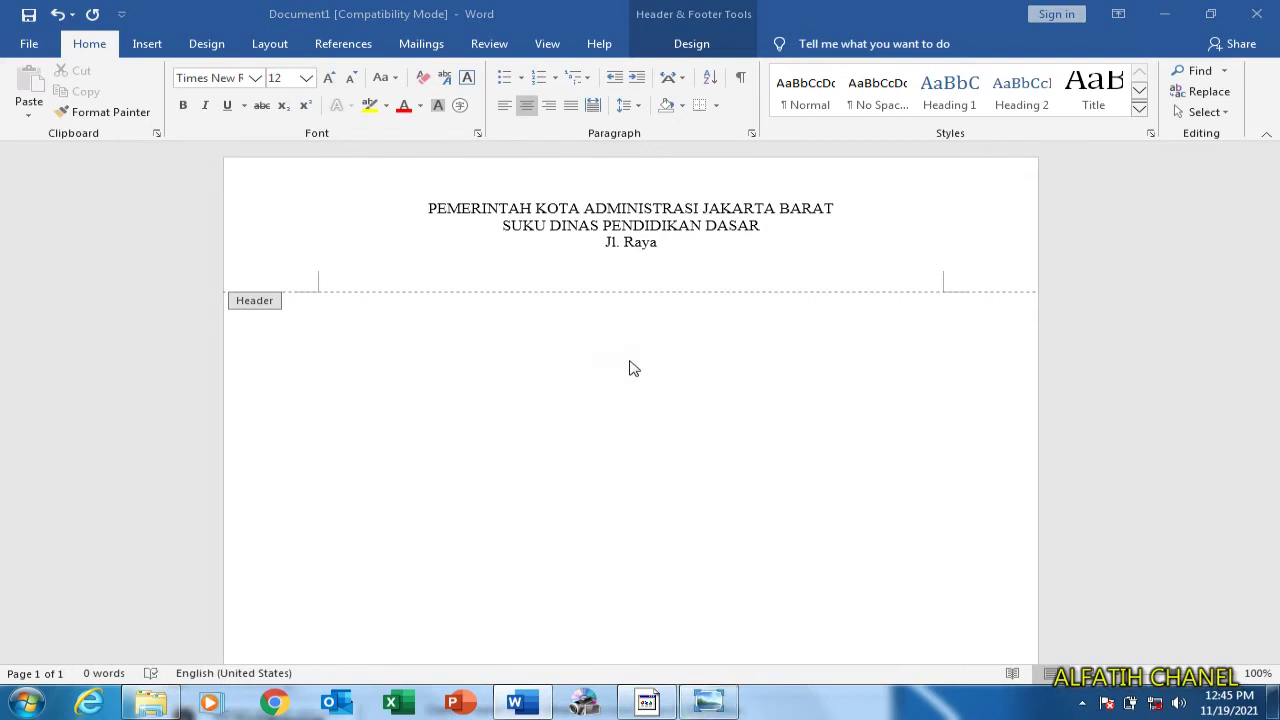
{"action": "type", "text": " JKe"}
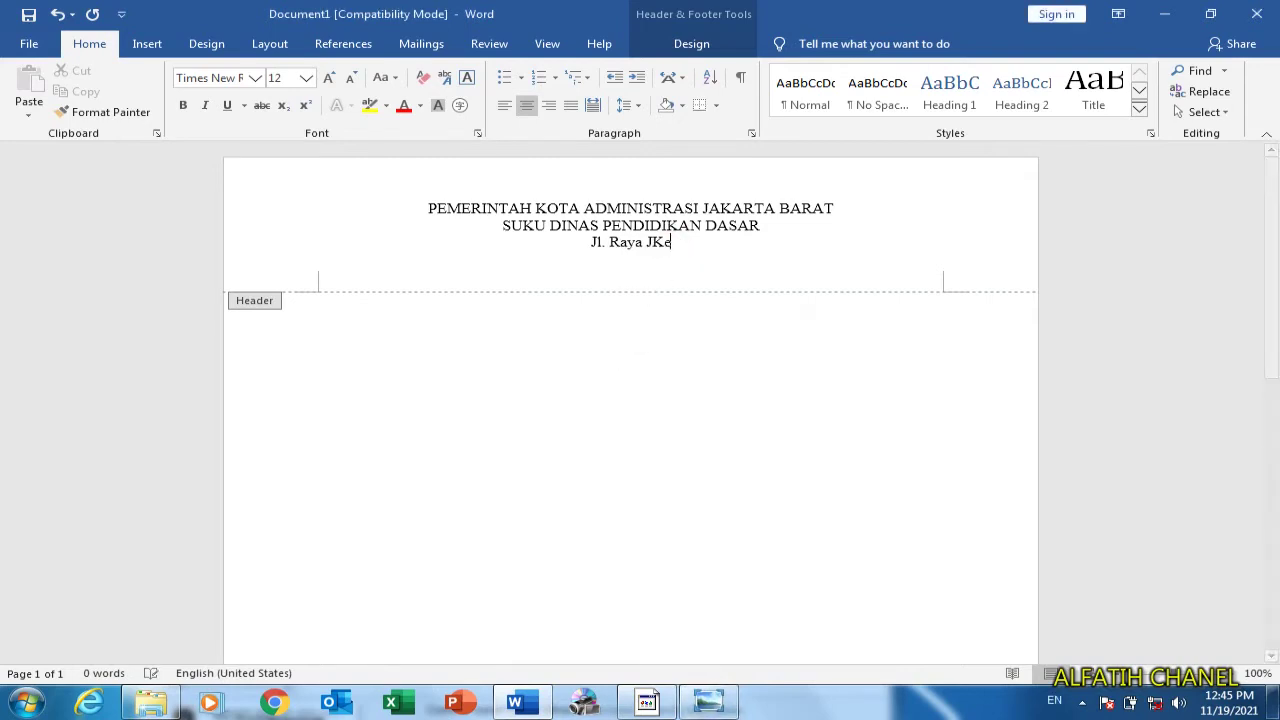
{"action": "key", "text": "BackSpace"}
{"action": "key", "text": "BackSpace"}
{"action": "key", "text": "BackSpace"}
{"action": "type", "text": "Kembanan No."}
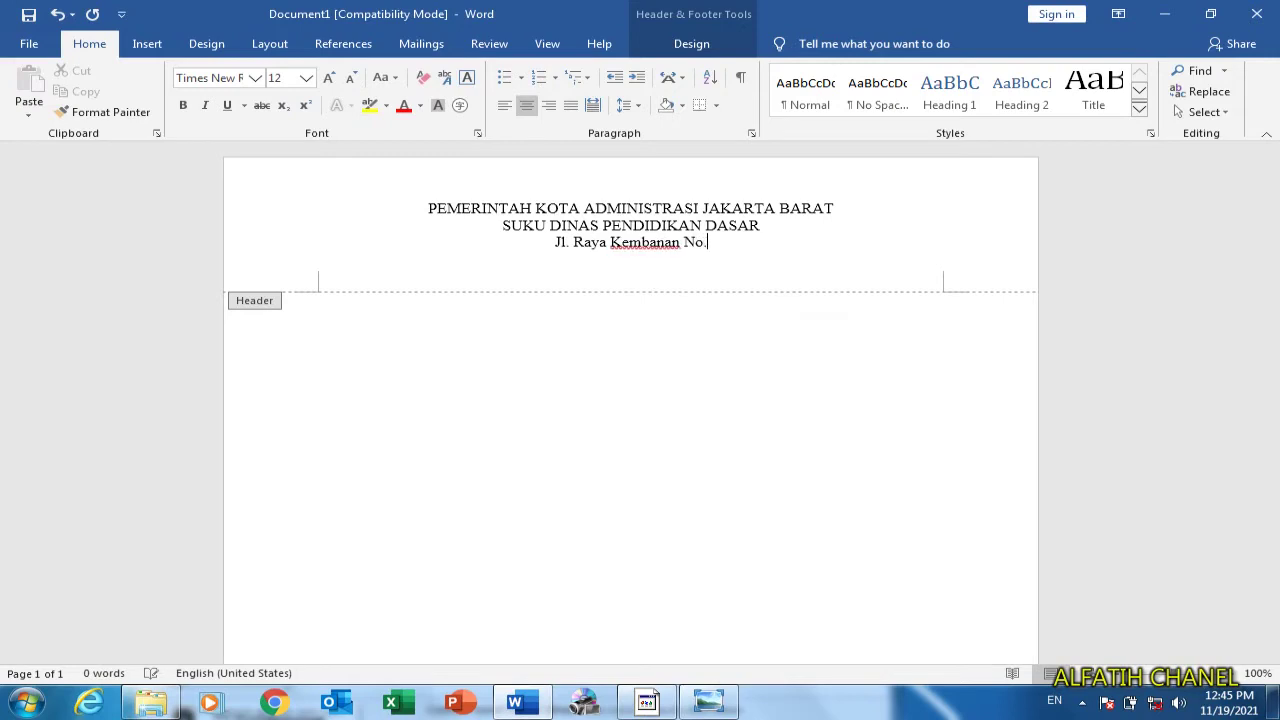
{"action": "type", "text": "2"}
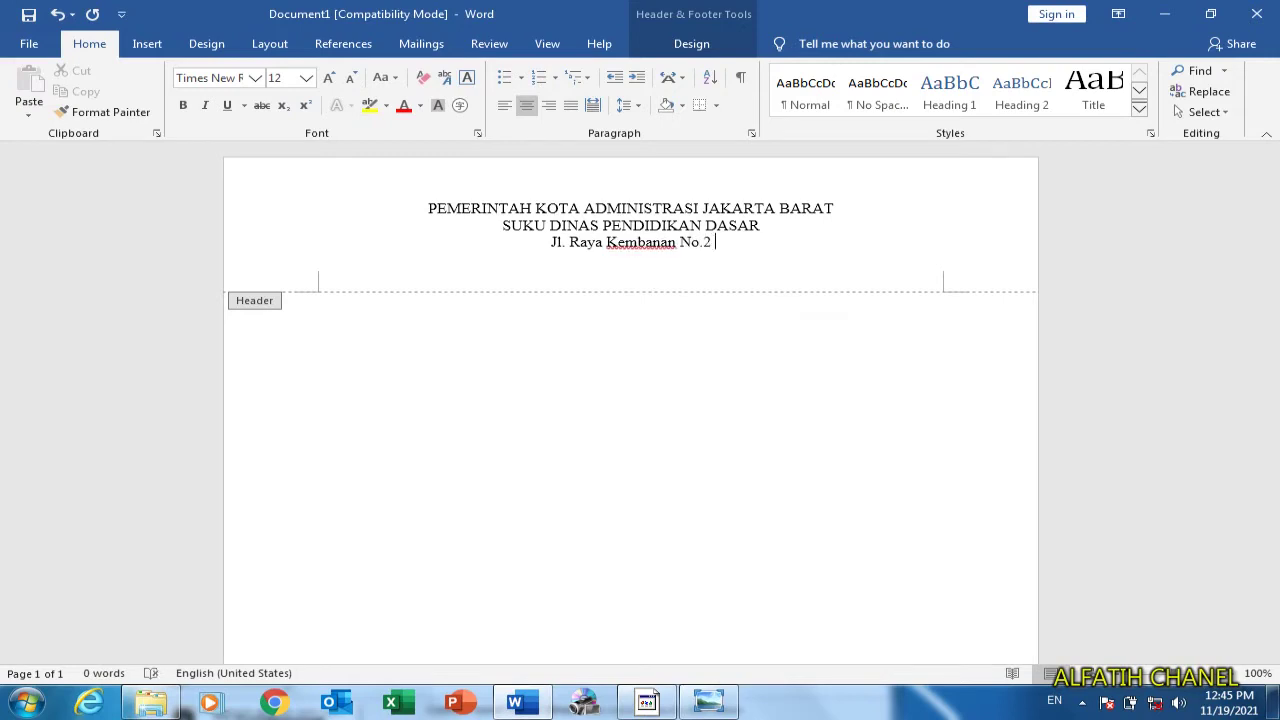
{"action": "type", "text": " Telp"}
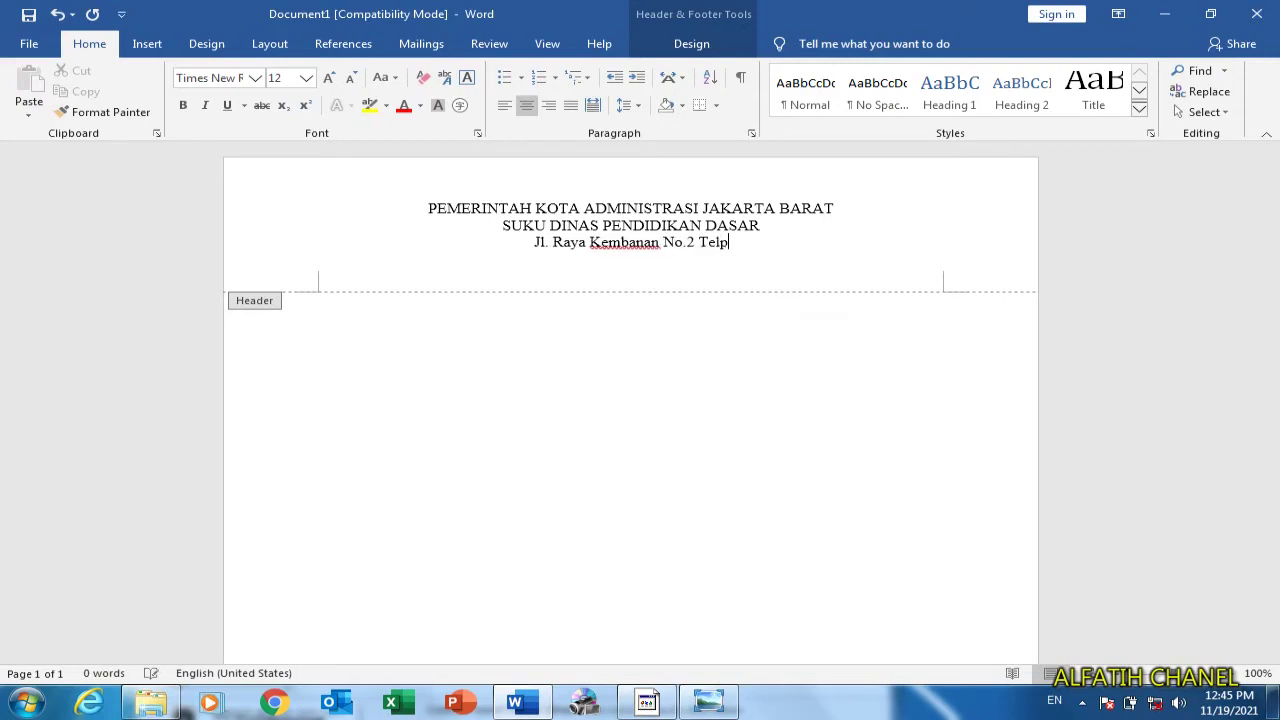
{"action": "type", "text": ". 021.000-000"}
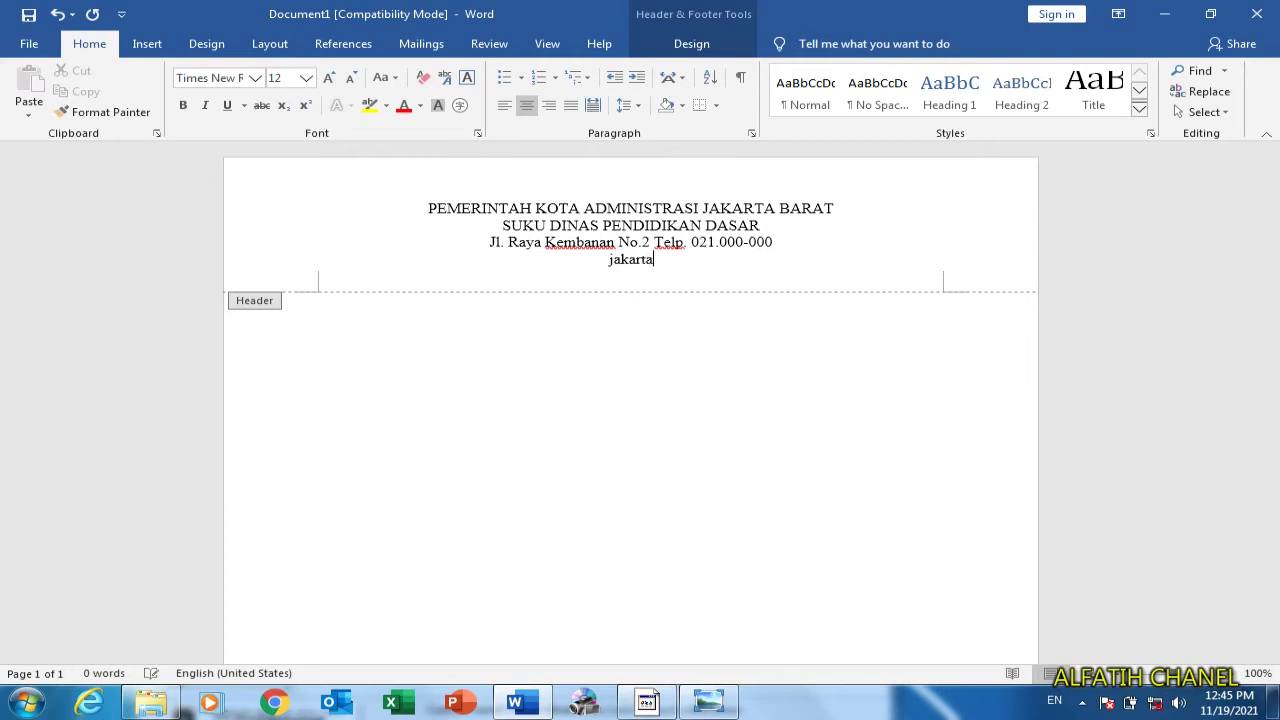
{"action": "key", "text": "shift+F3"}
{"action": "key", "text": "shift+F3"}
{"action": "left_click", "coordinate": [718, 703]}
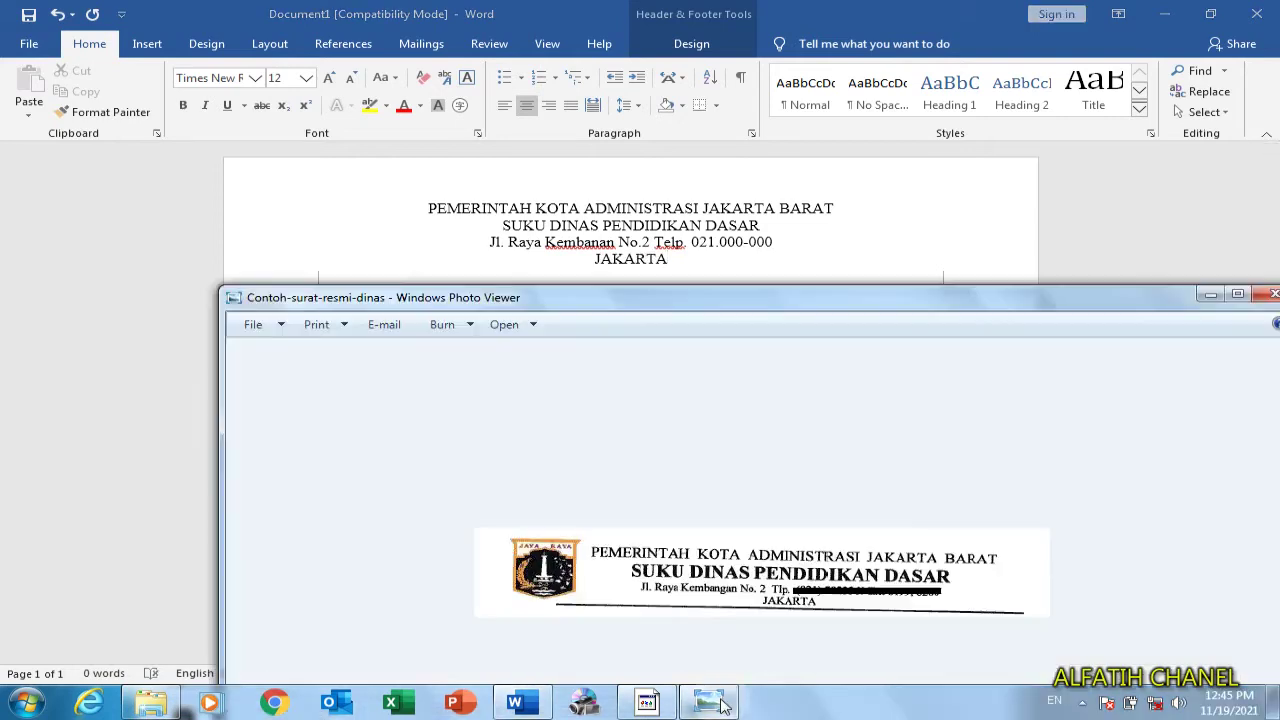
{"action": "left_click", "coordinate": [722, 705]}
{"action": "left_click", "coordinate": [712, 703]}
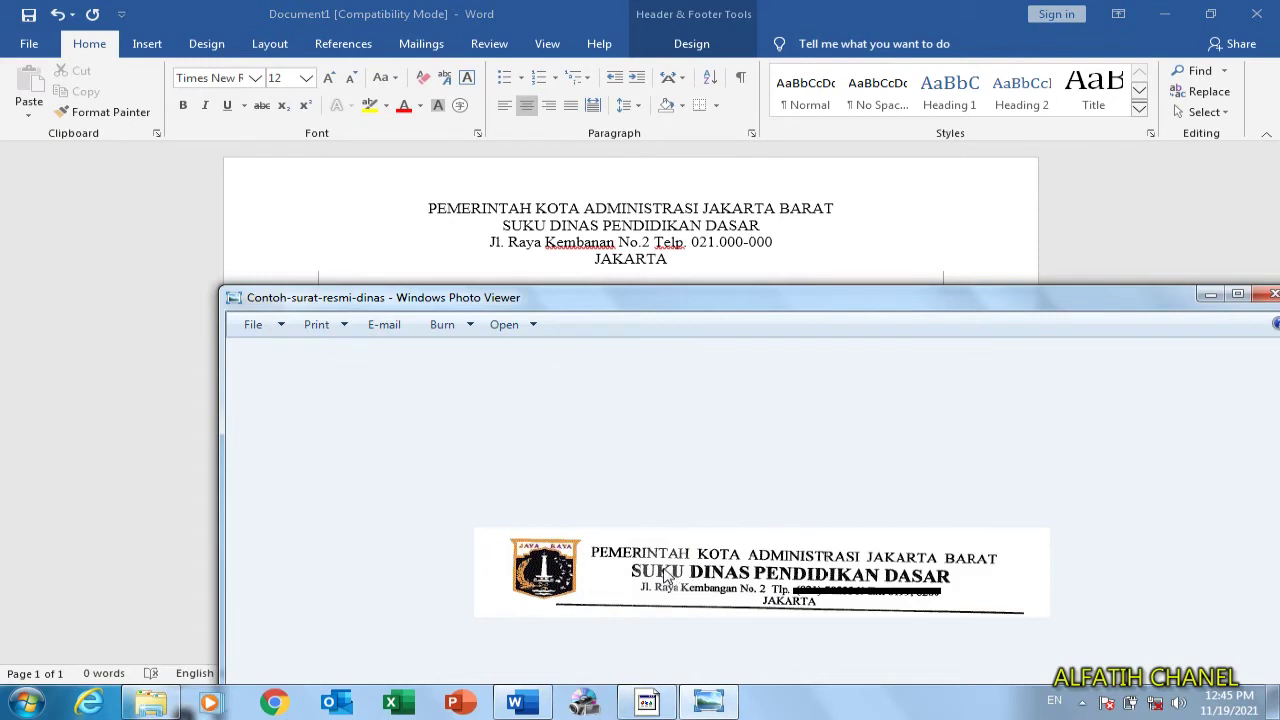
{"action": "left_click", "coordinate": [763, 226]}
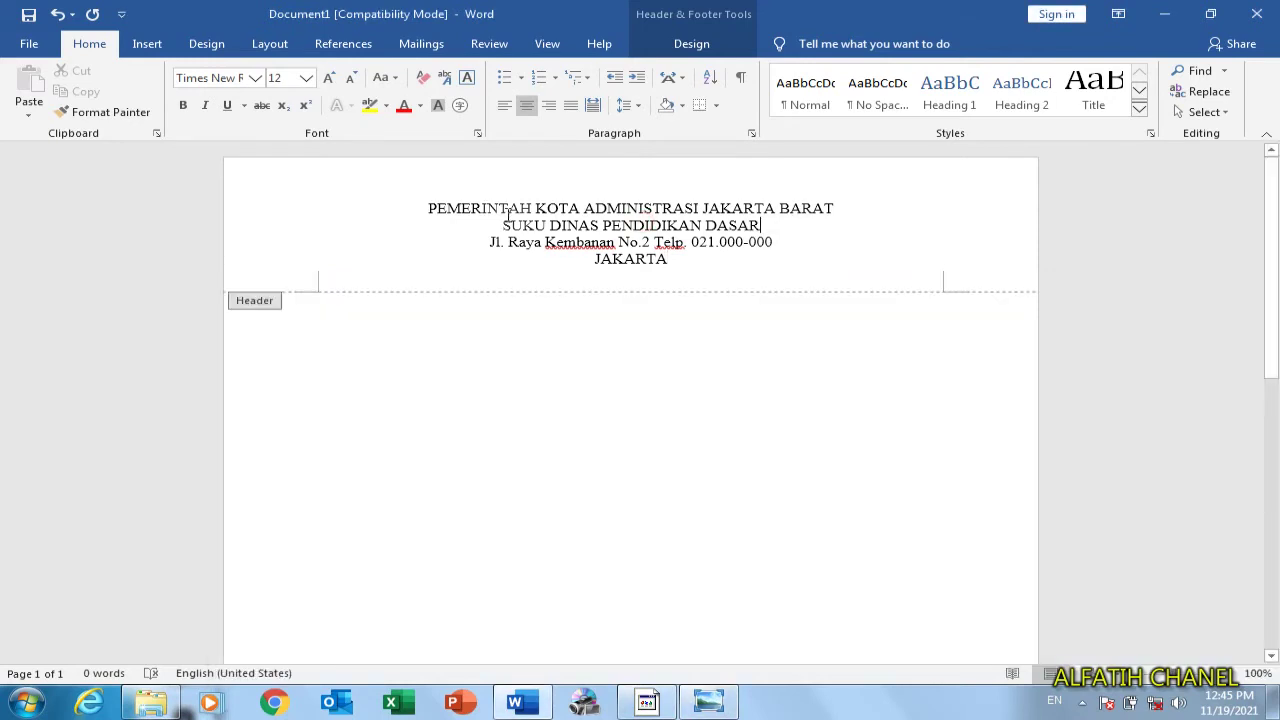
Make the SUKU DINAS PENDIDIKAN line bold at 14 pt and correct the address line
{"action": "left_click", "coordinate": [503, 222], "text": "shift"}
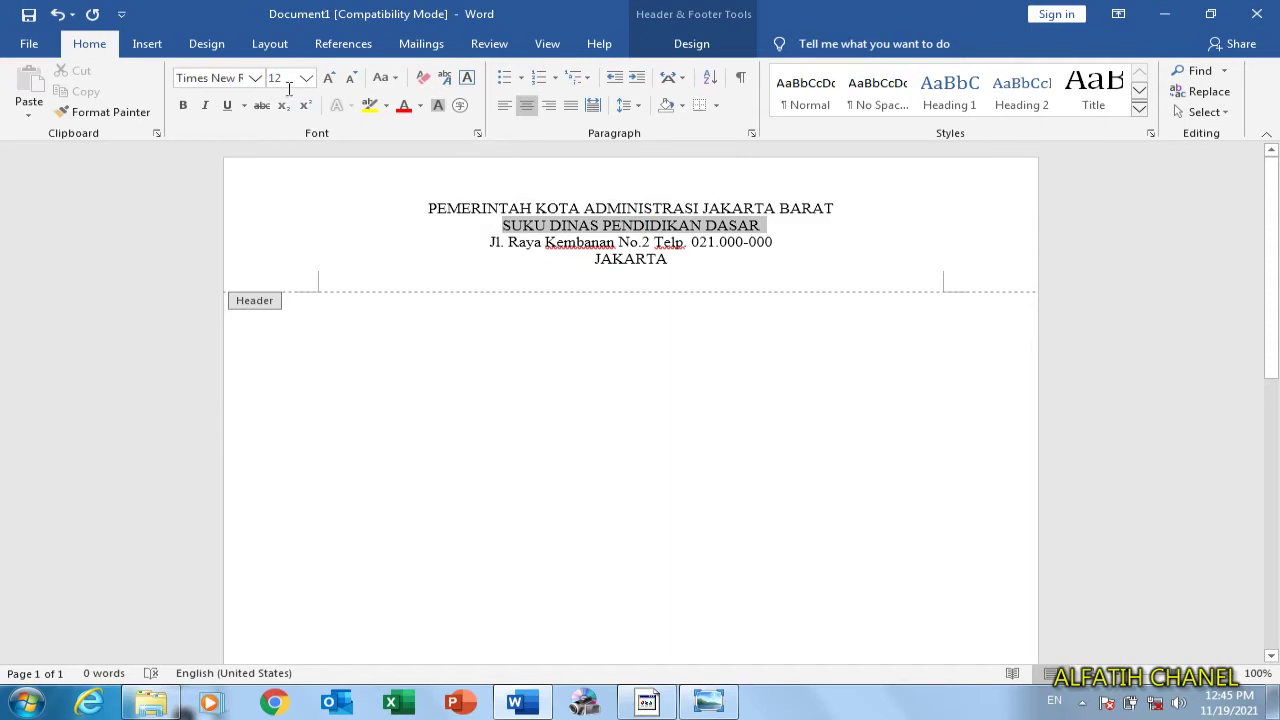
{"action": "left_click", "coordinate": [183, 105]}
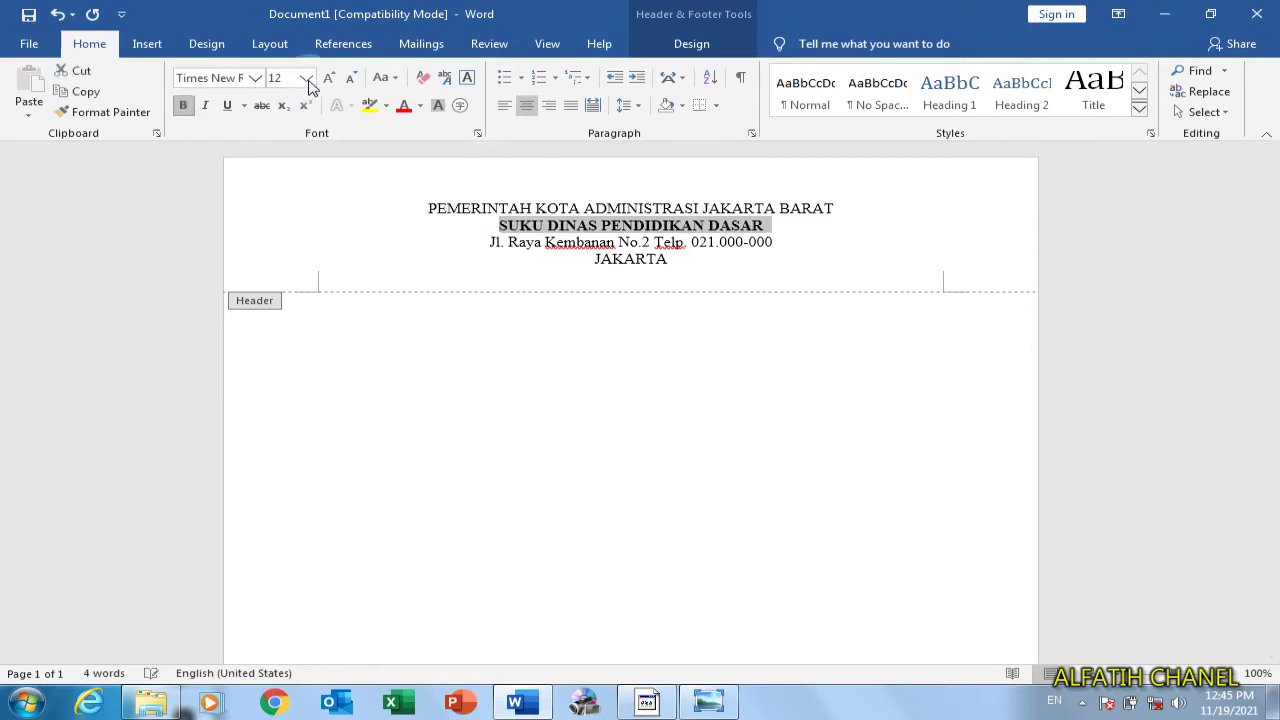
{"action": "left_click", "coordinate": [306, 78]}
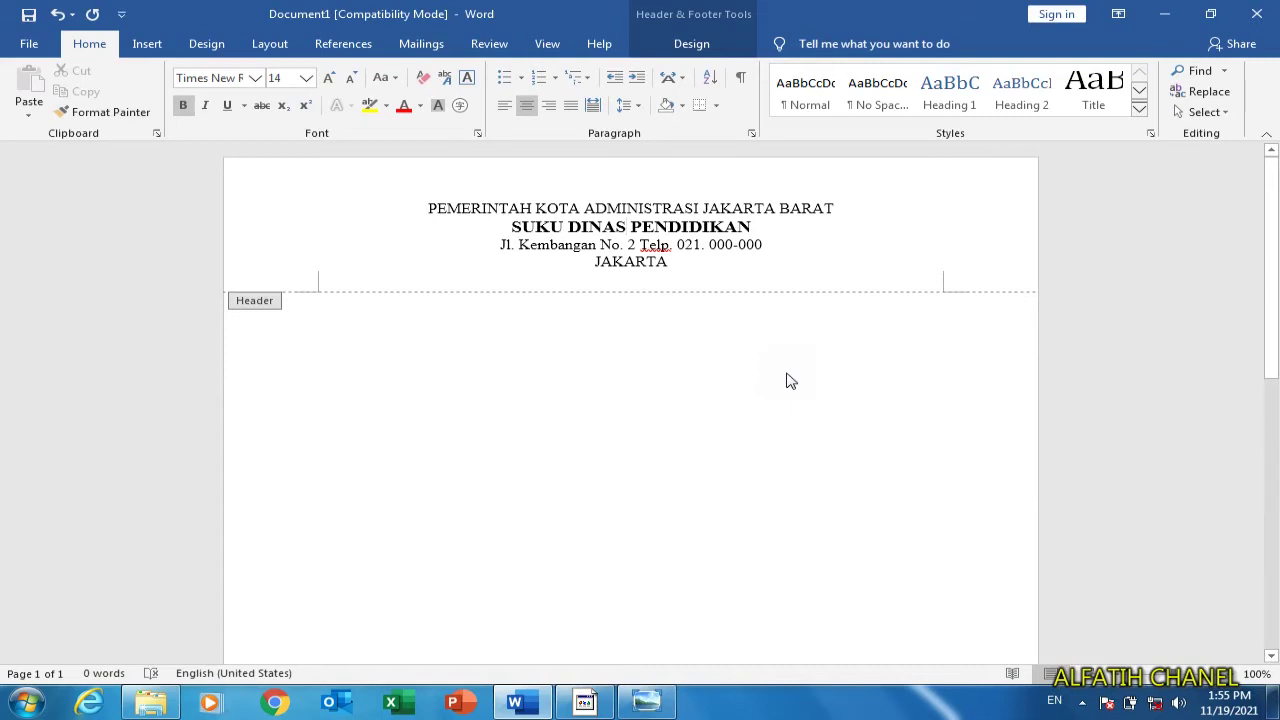
{"action": "left_click", "coordinate": [521, 225]}
{"action": "left_click", "coordinate": [366, 206]}
{"action": "left_click", "coordinate": [147, 43]}
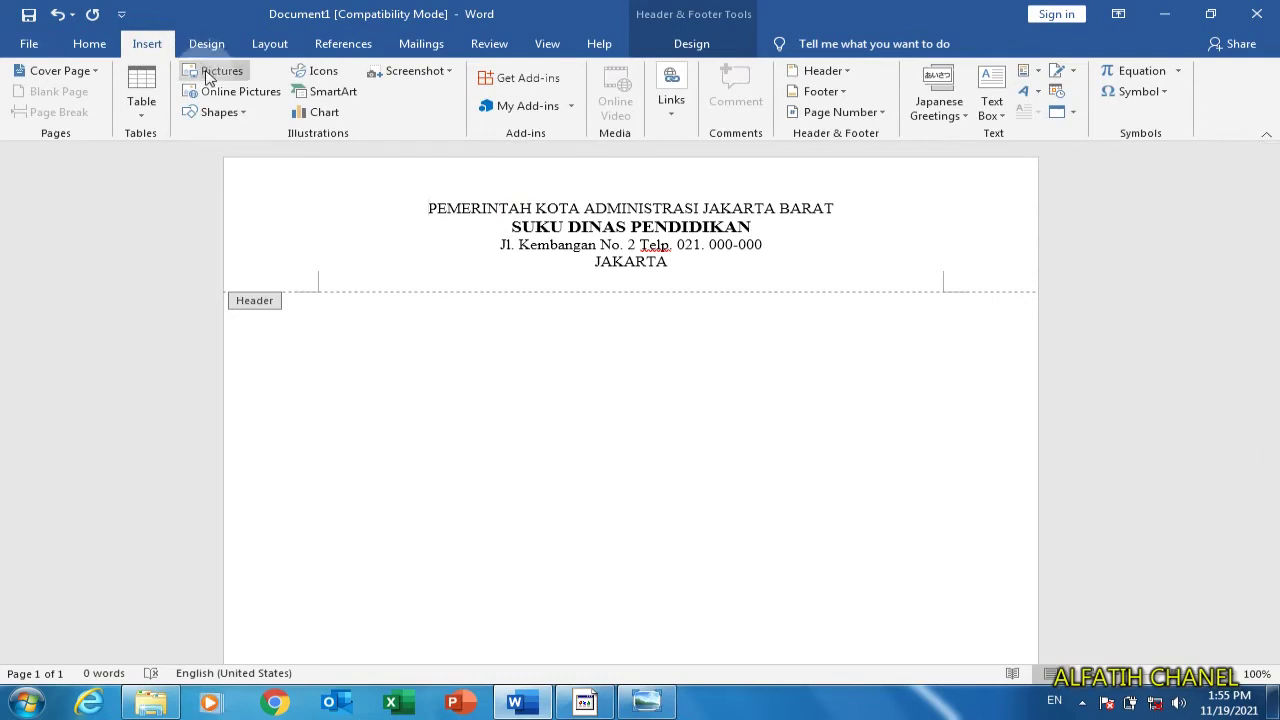
Insert the JAYA RAYA picture from D:\ALFATIH CHANEL\BAHAN LATIHAN\KOP SURAT into the header
{"action": "left_click", "coordinate": [145, 48]}
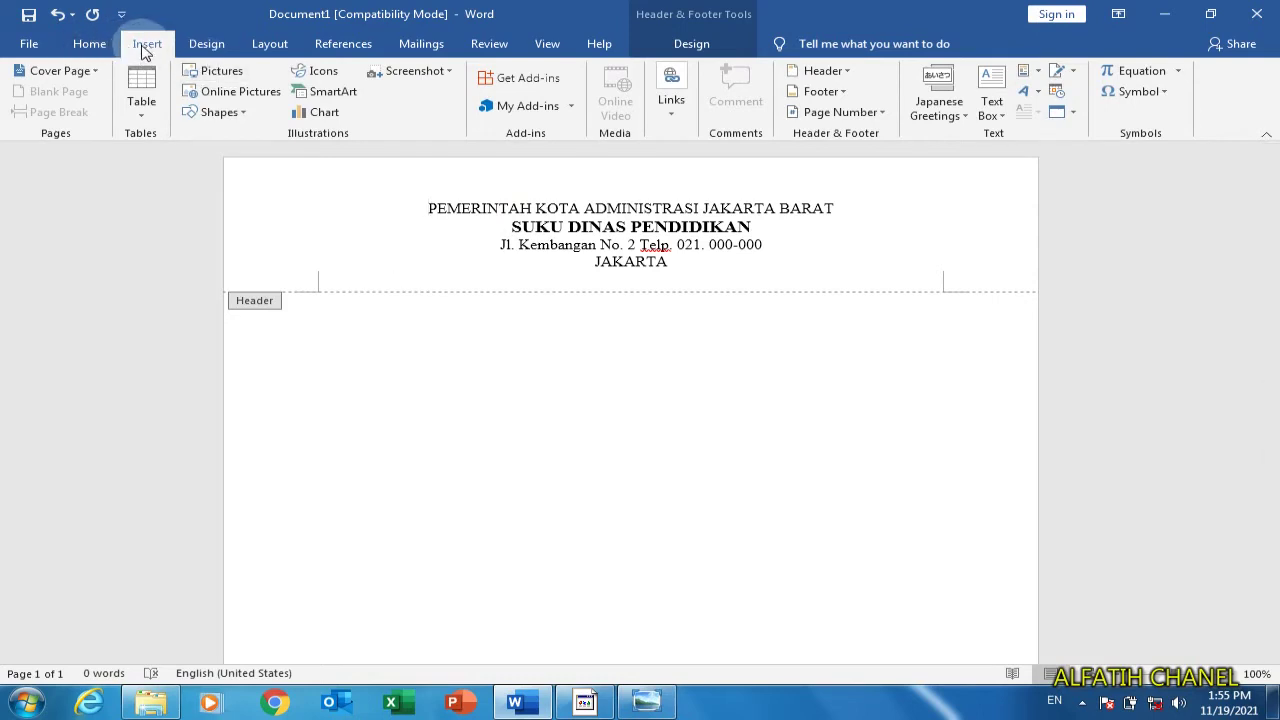
{"action": "left_click", "coordinate": [214, 71]}
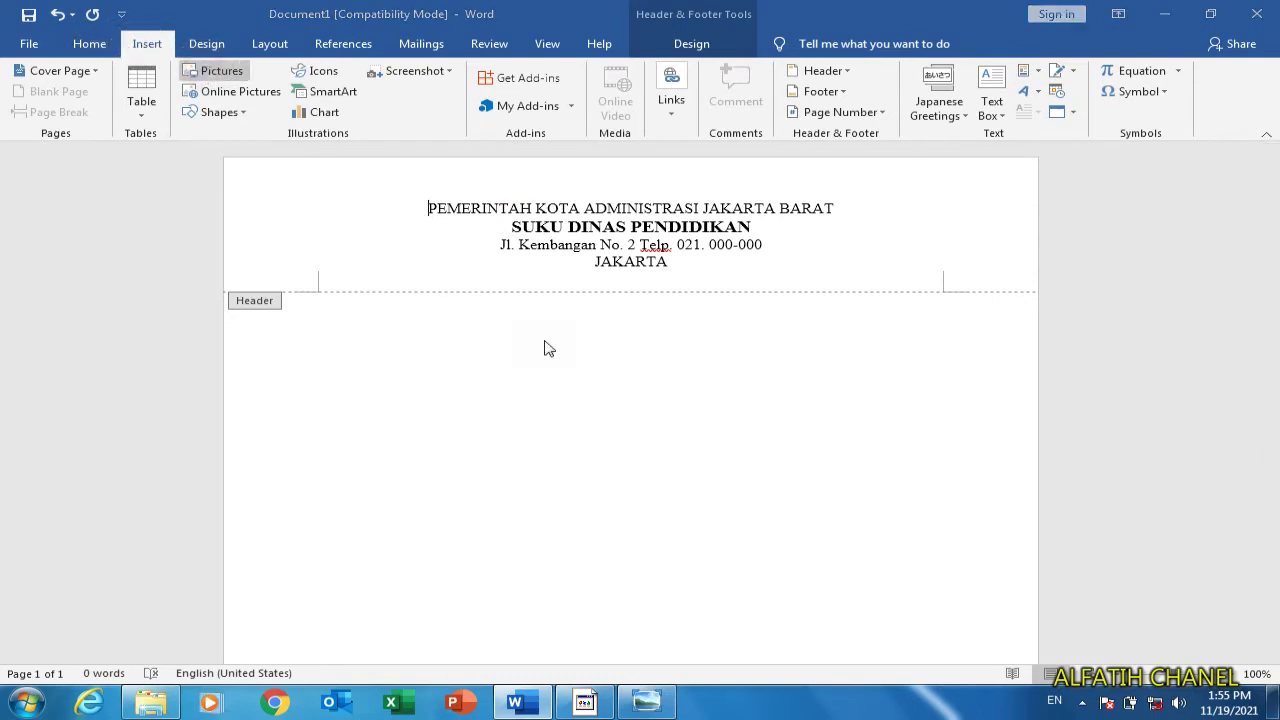
{"action": "left_click", "coordinate": [103, 293]}
{"action": "scroll", "coordinate": [106, 298], "scroll_direction": "down", "scroll_amount": 2}
{"action": "left_click", "coordinate": [107, 305]}
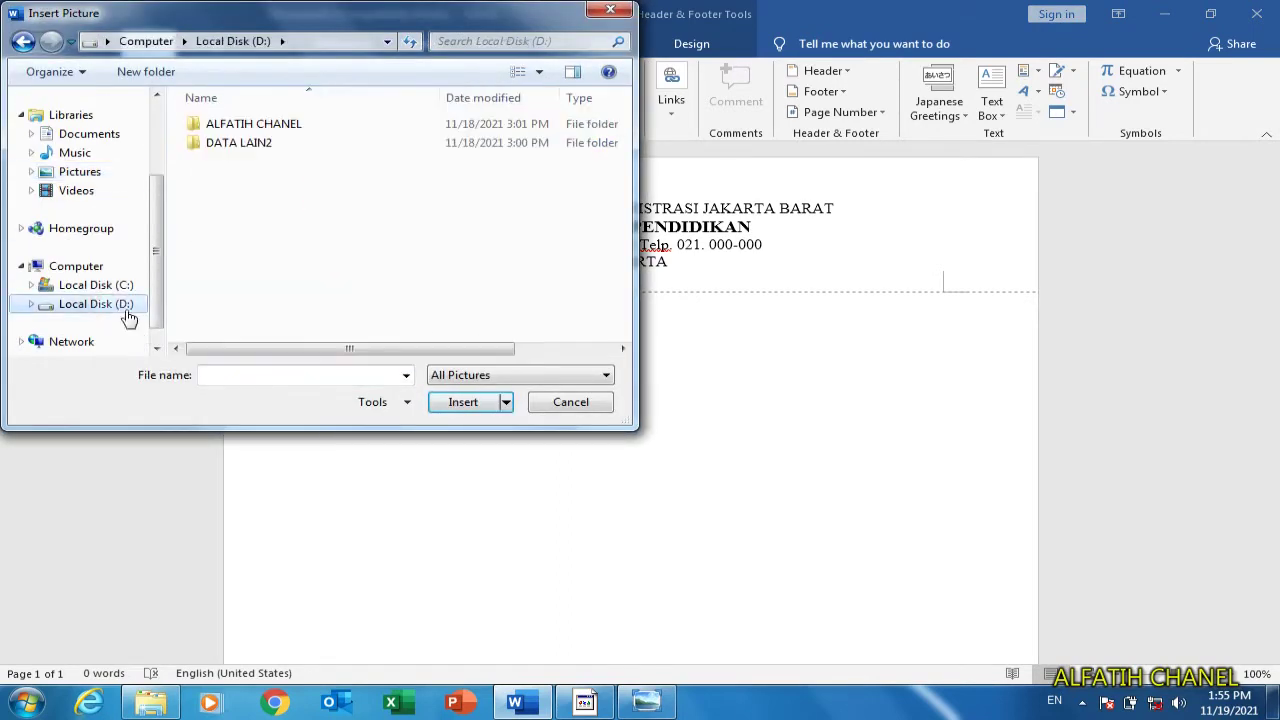
{"action": "left_click", "coordinate": [221, 128]}
{"action": "double_click", "coordinate": [221, 128]}
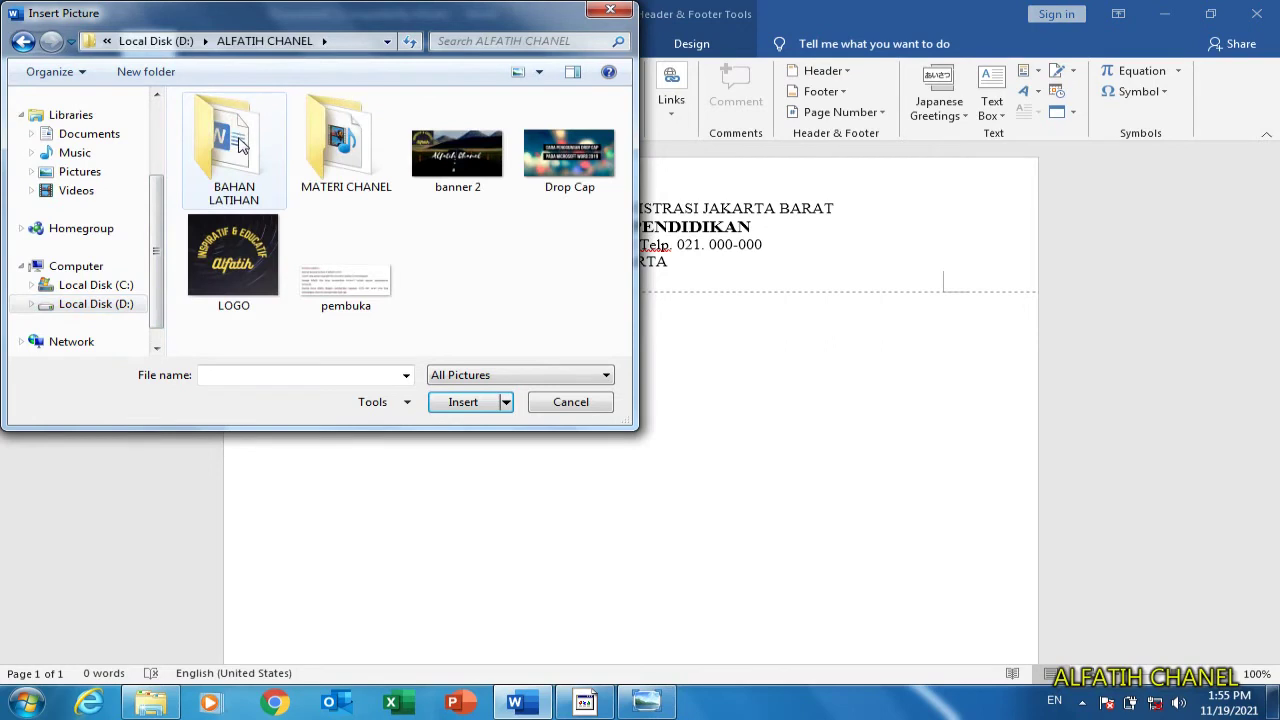
{"action": "double_click", "coordinate": [240, 140]}
{"action": "double_click", "coordinate": [240, 133]}
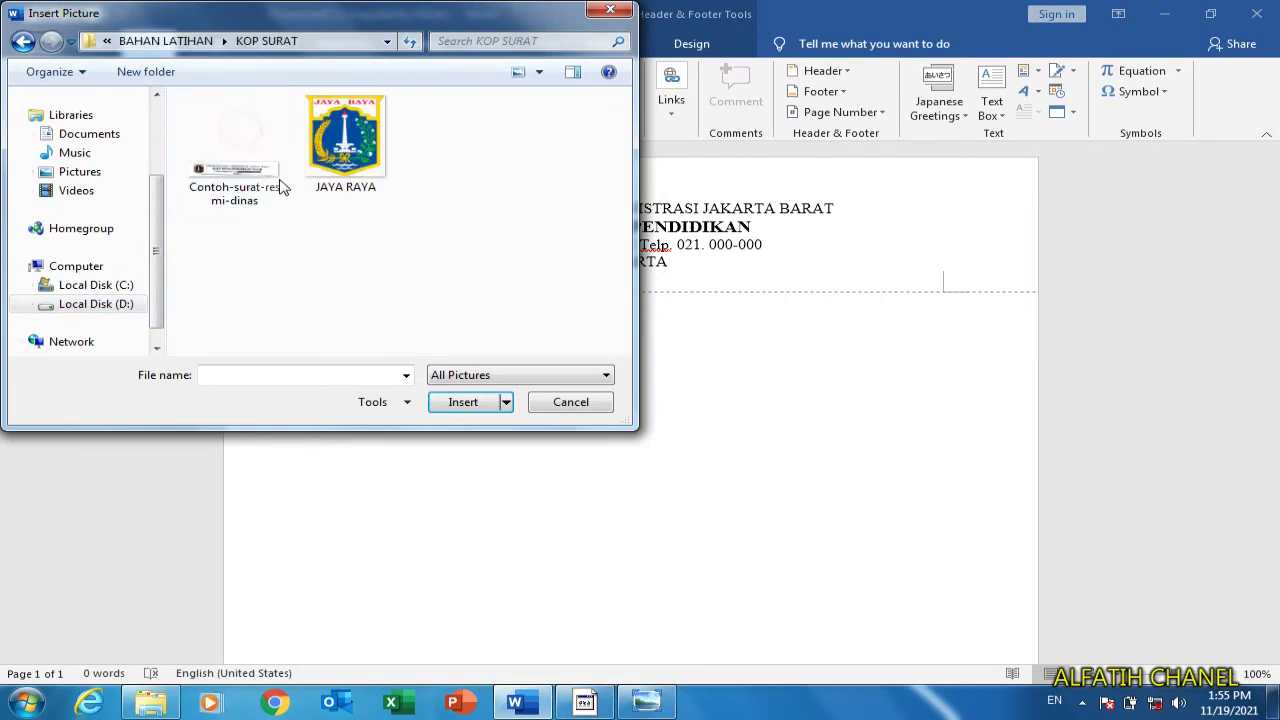
{"action": "left_click", "coordinate": [345, 140]}
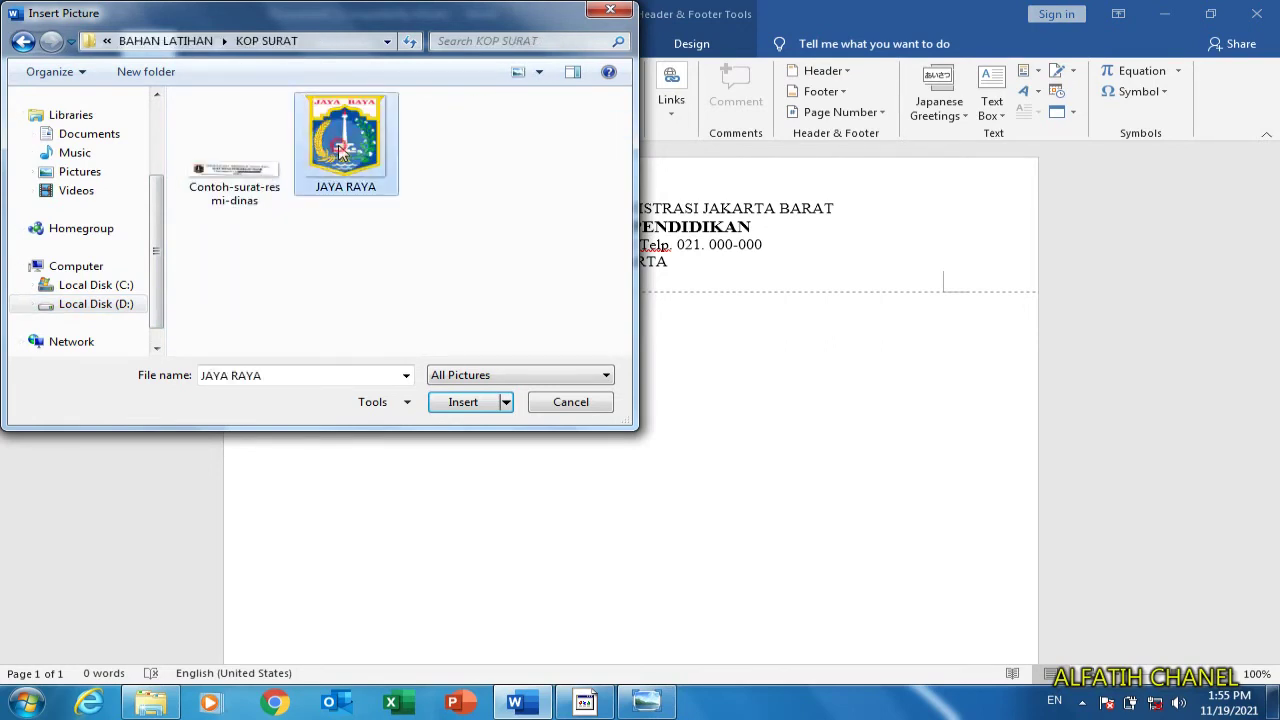
{"action": "left_click", "coordinate": [478, 403]}
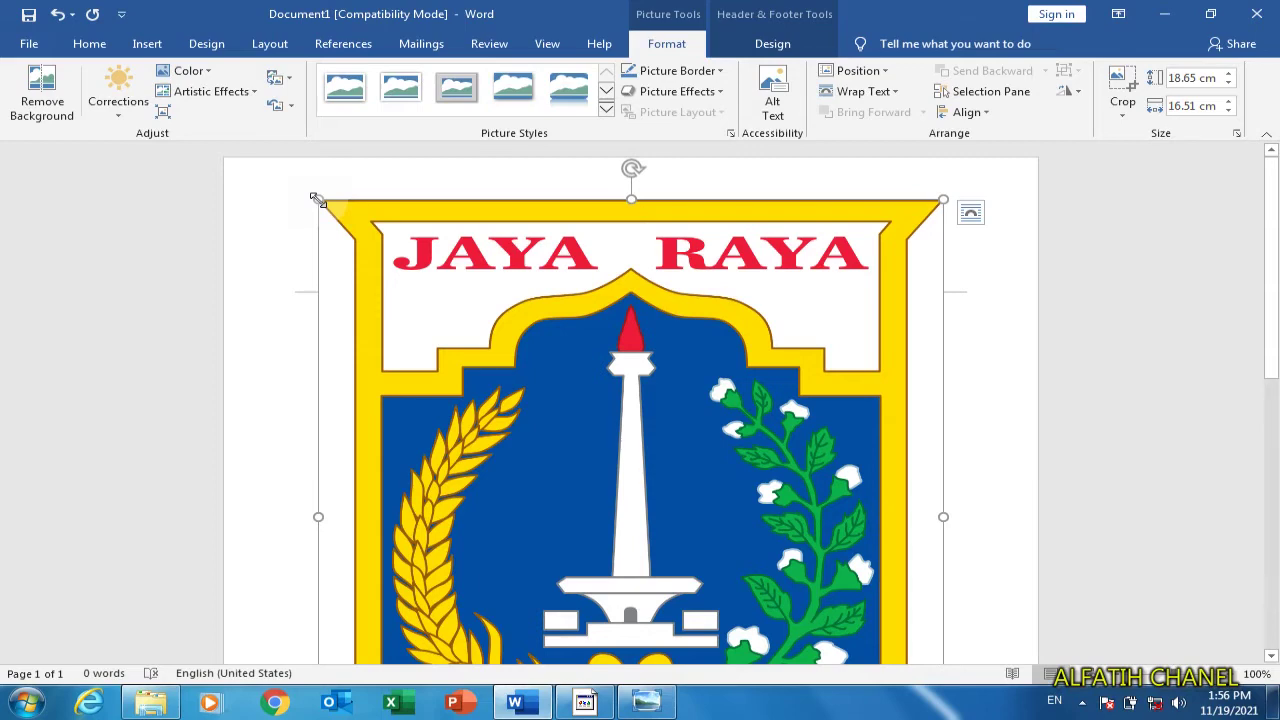
Shrink the oversized logo to about 1.31 cm by 1.16 cm
{"action": "mouse_move", "coordinate": [318, 200]}
{"action": "left_mouse_down"}
{"action": "mouse_move", "coordinate": [661, 548]}
{"action": "mouse_move", "coordinate": [636, 479]}
{"action": "left_mouse_up"}
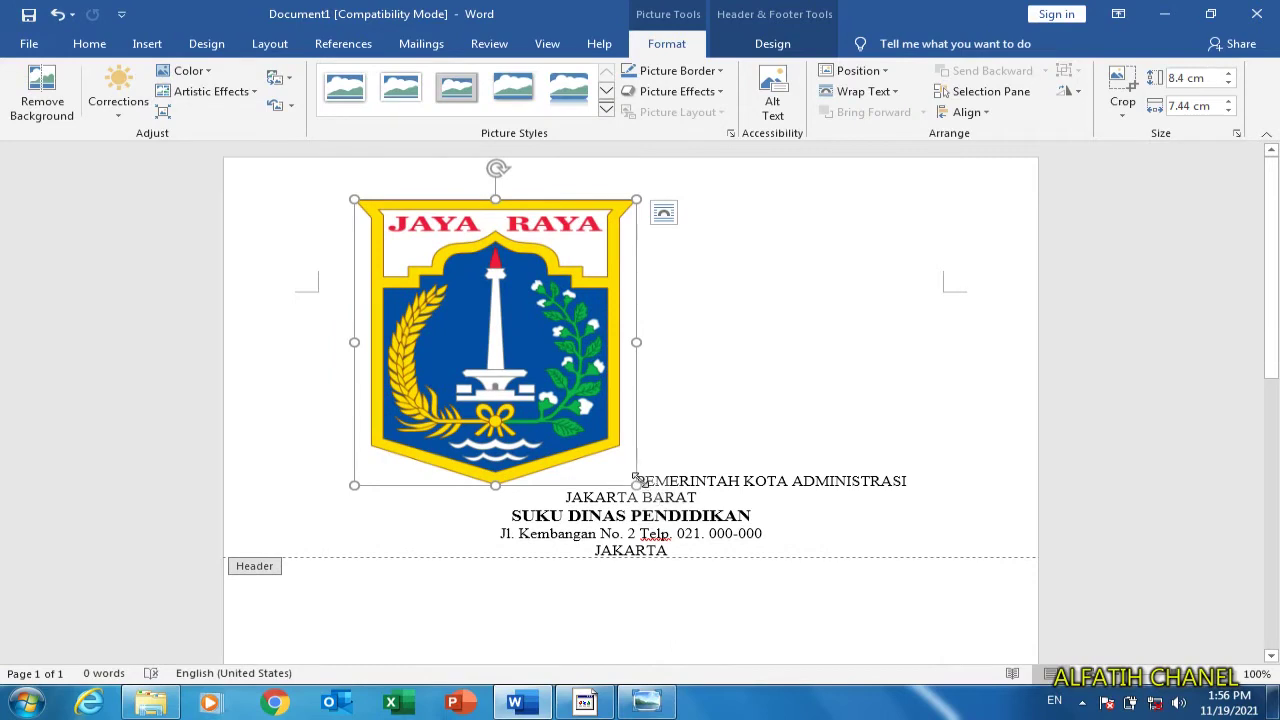
{"action": "left_click_drag", "start_coordinate": [636, 480], "coordinate": [455, 245]}
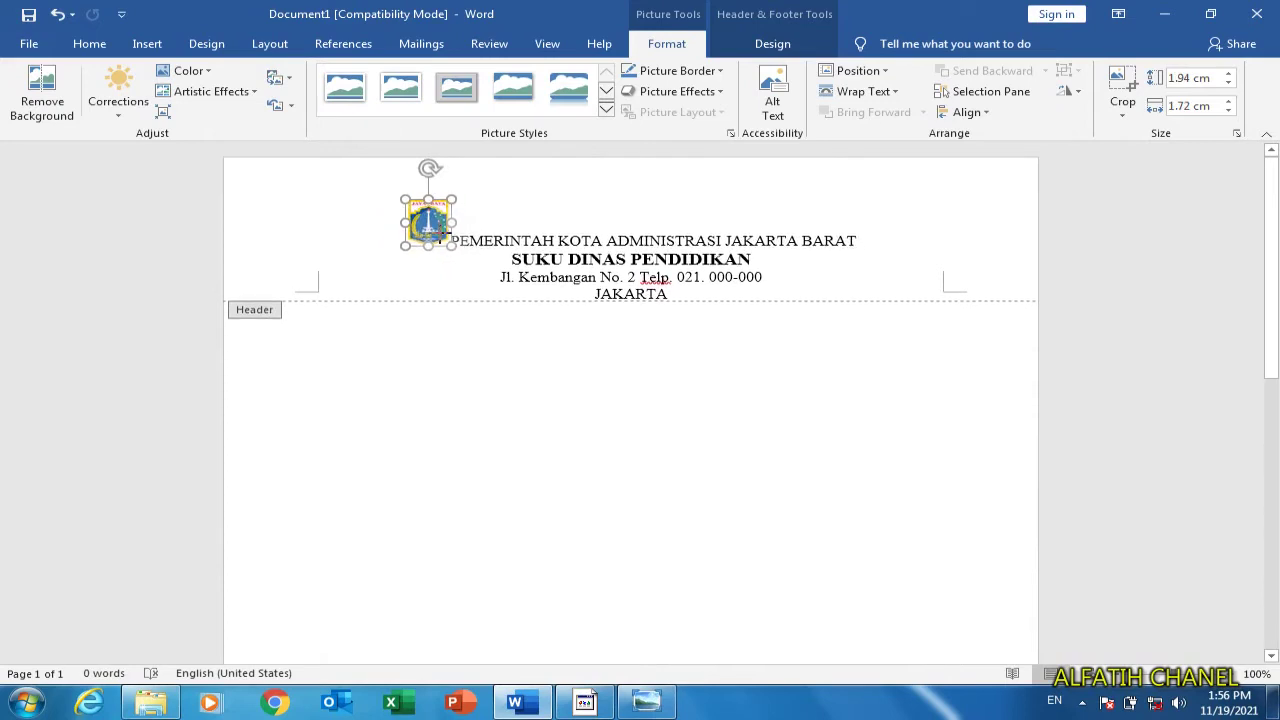
{"action": "scroll", "coordinate": [506, 235], "scroll_direction": "up", "scroll_amount": 5, "text": "ctrl"}
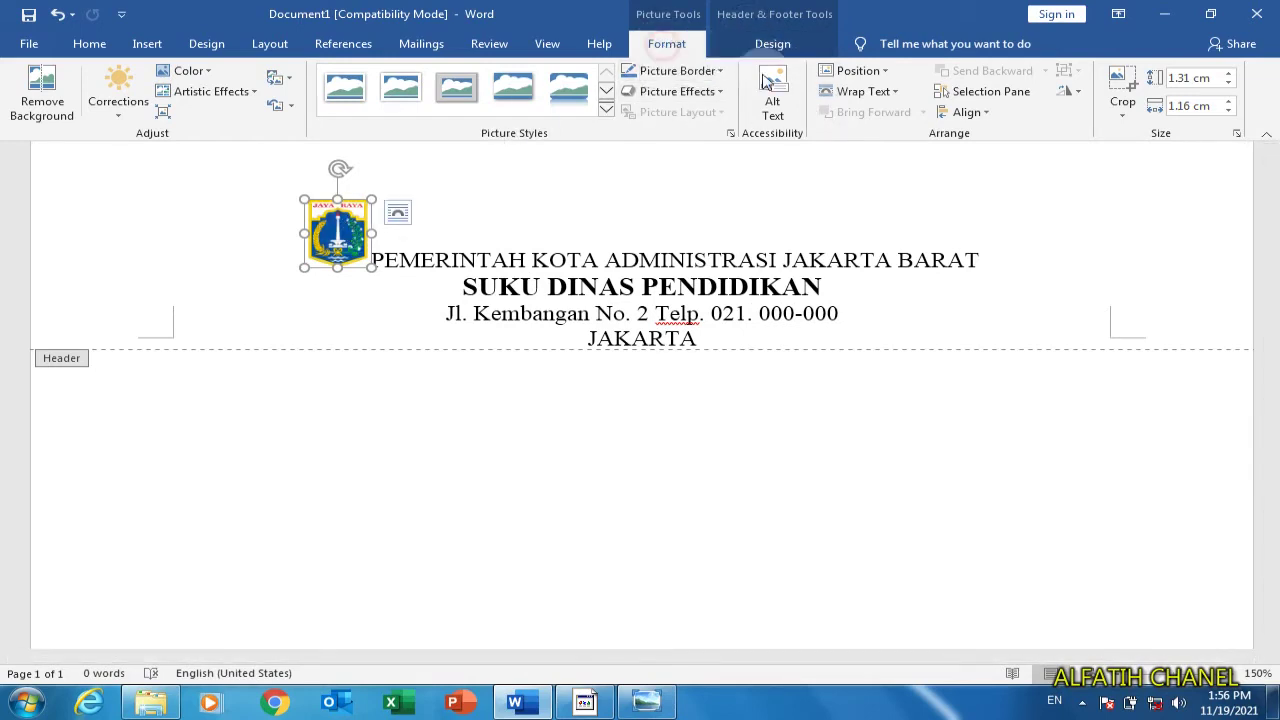
Set the logo's wrapping to Top and Bottom and move it left beside the agency text
{"action": "left_click", "coordinate": [860, 91]}
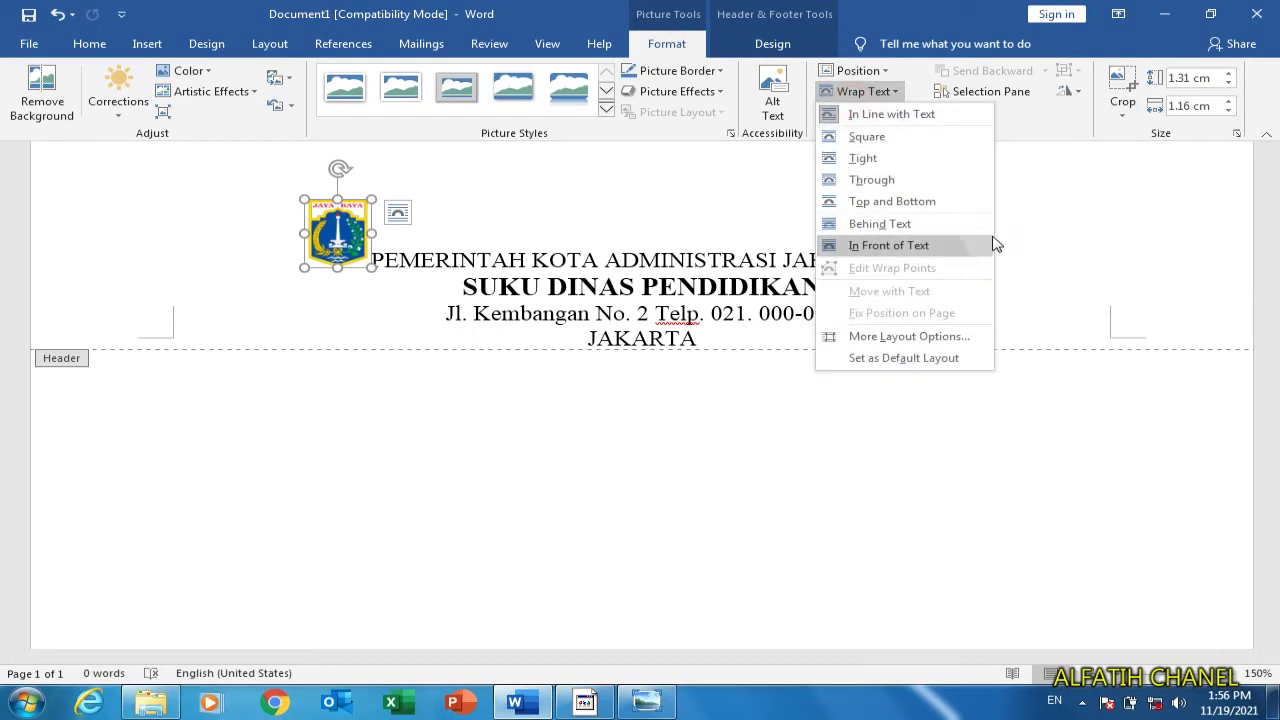
{"action": "left_click", "coordinate": [928, 207]}
{"action": "left_click", "coordinate": [340, 235]}
{"action": "left_click_drag", "start_coordinate": [348, 245], "coordinate": [303, 247]}
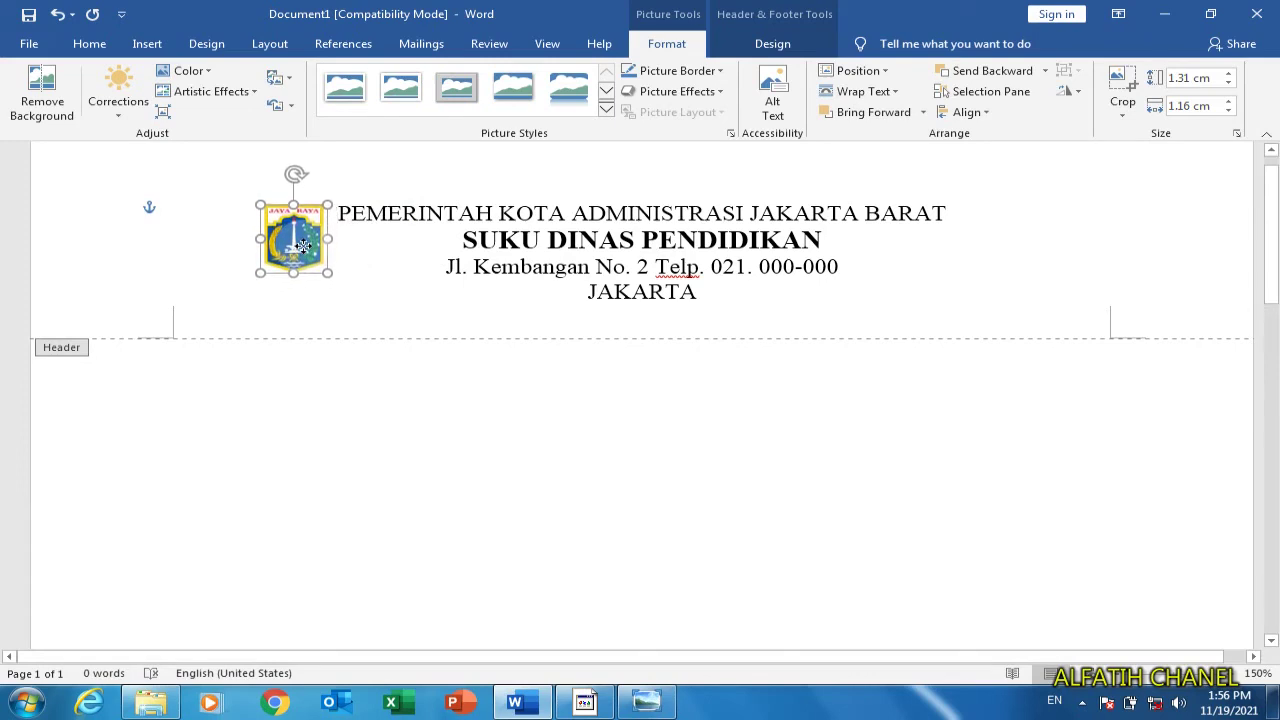
{"action": "left_click", "coordinate": [709, 296]}
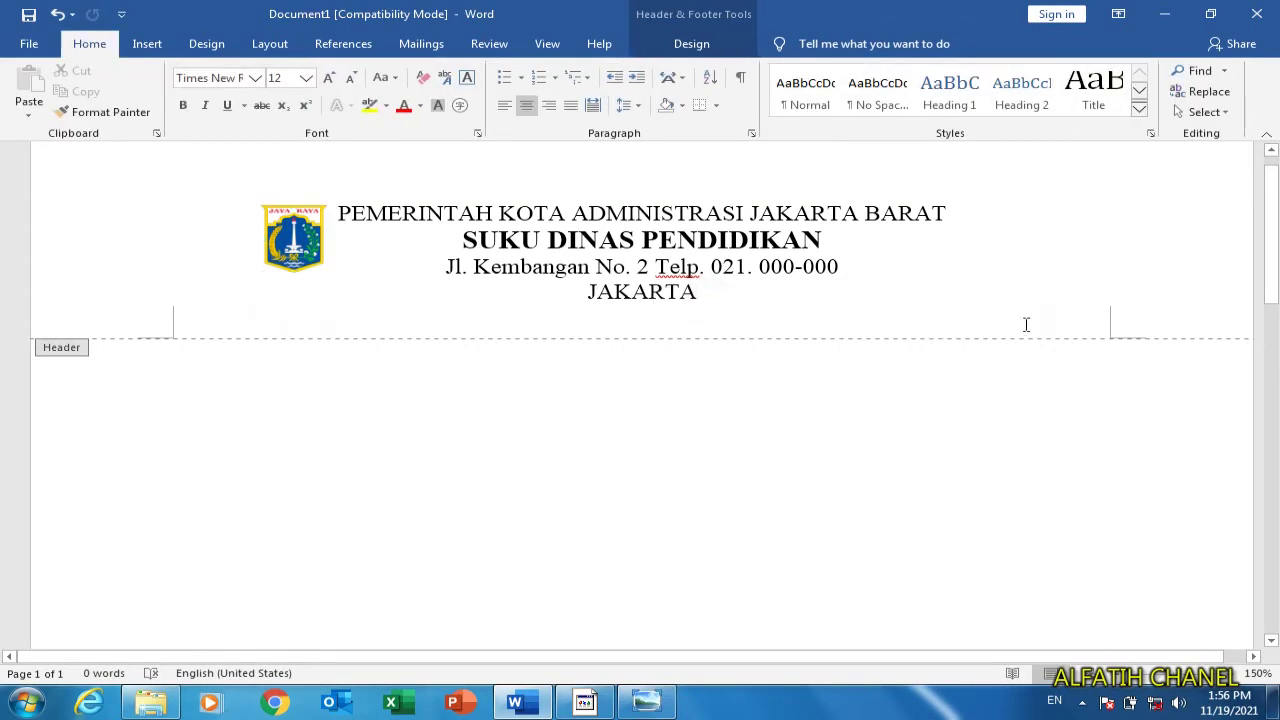
Draw a 13.76 cm horizontal Line shape beneath the JAKARTA line
{"action": "left_click", "coordinate": [146, 46]}
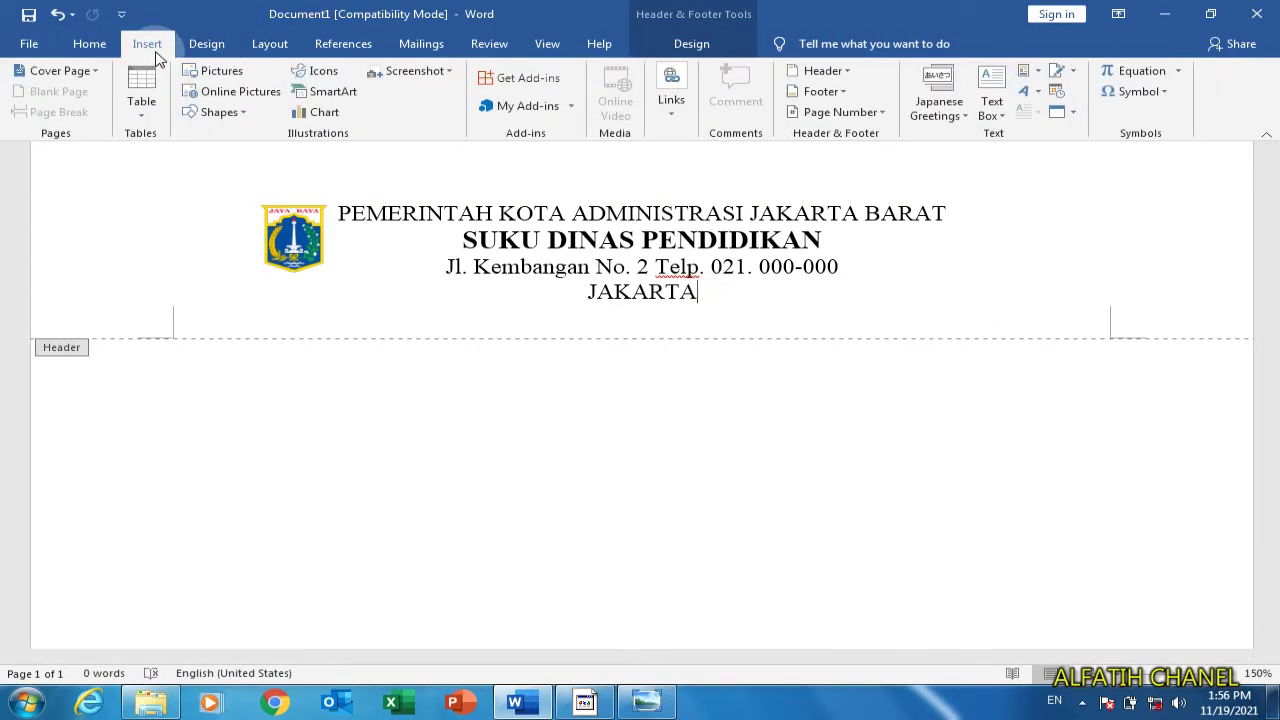
{"action": "left_click", "coordinate": [241, 115]}
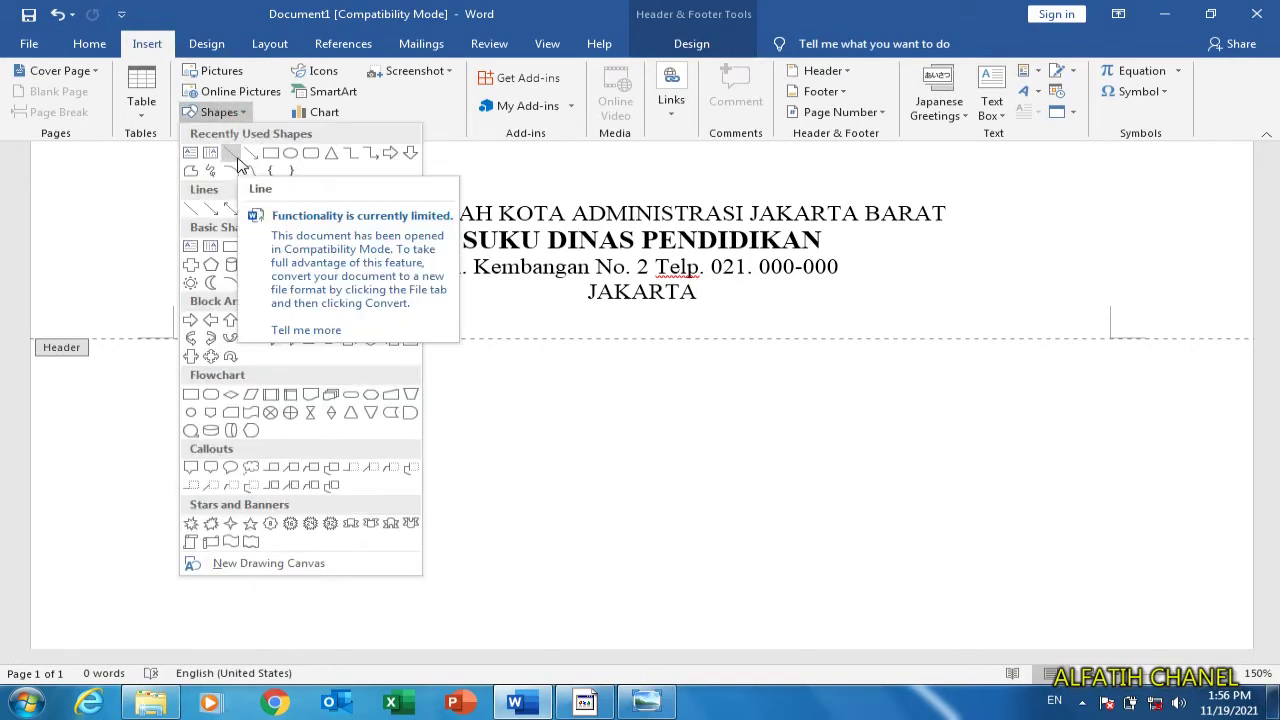
{"action": "left_click", "coordinate": [233, 154]}
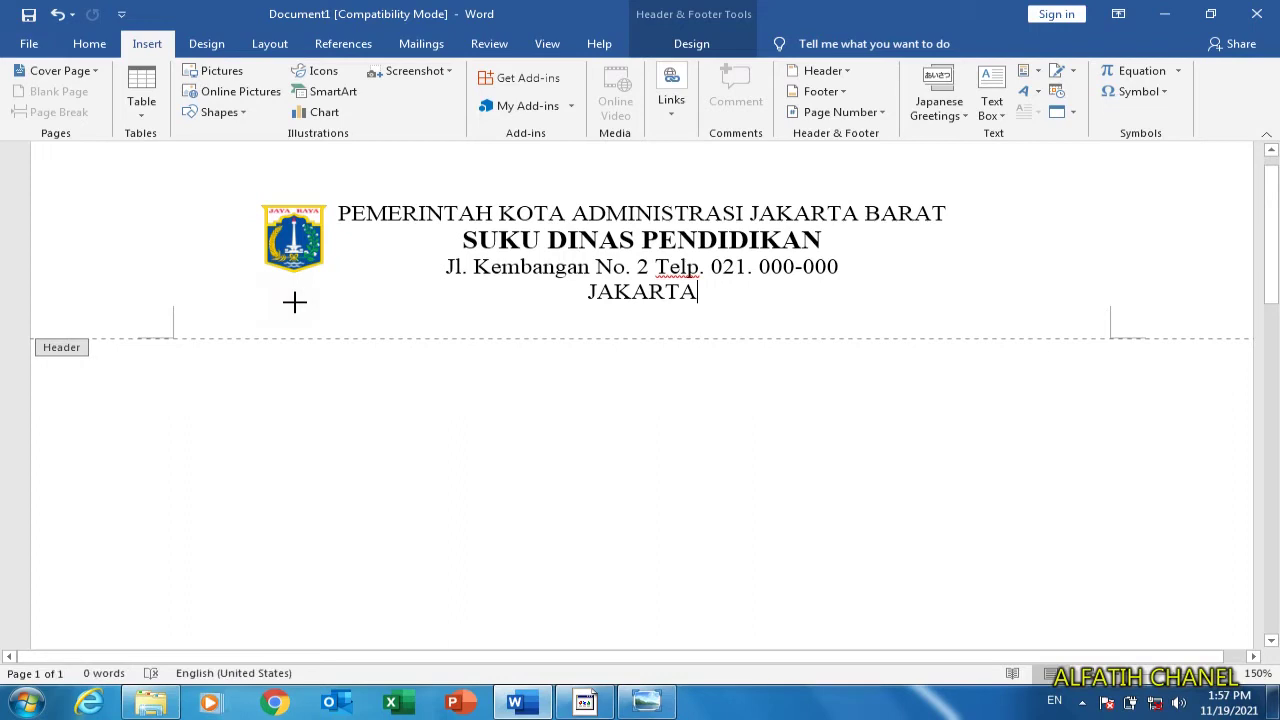
{"action": "left_click_drag", "start_coordinate": [499, 309], "coordinate": [757, 318]}
{"action": "left_click_drag", "start_coordinate": [1059, 347], "coordinate": [1059, 347]}
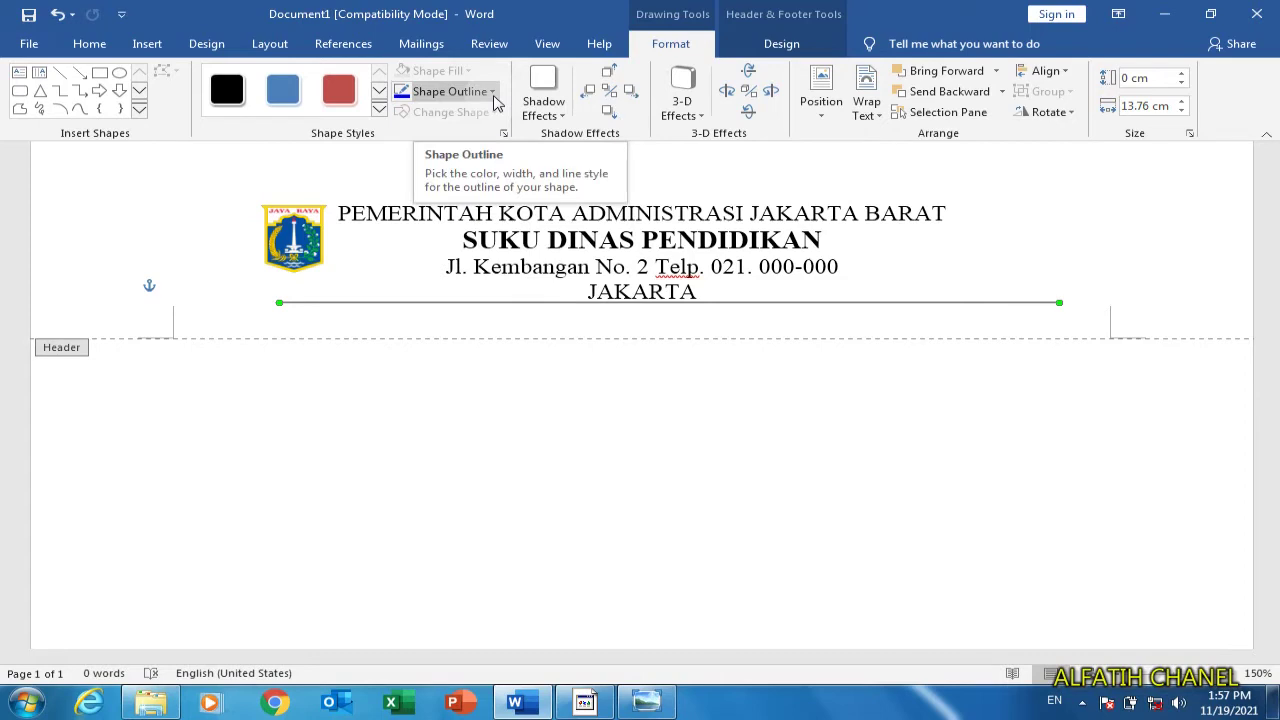
Open the rule's full line formatting, keeping it solid black with no arrowheads
{"action": "left_click", "coordinate": [493, 94]}
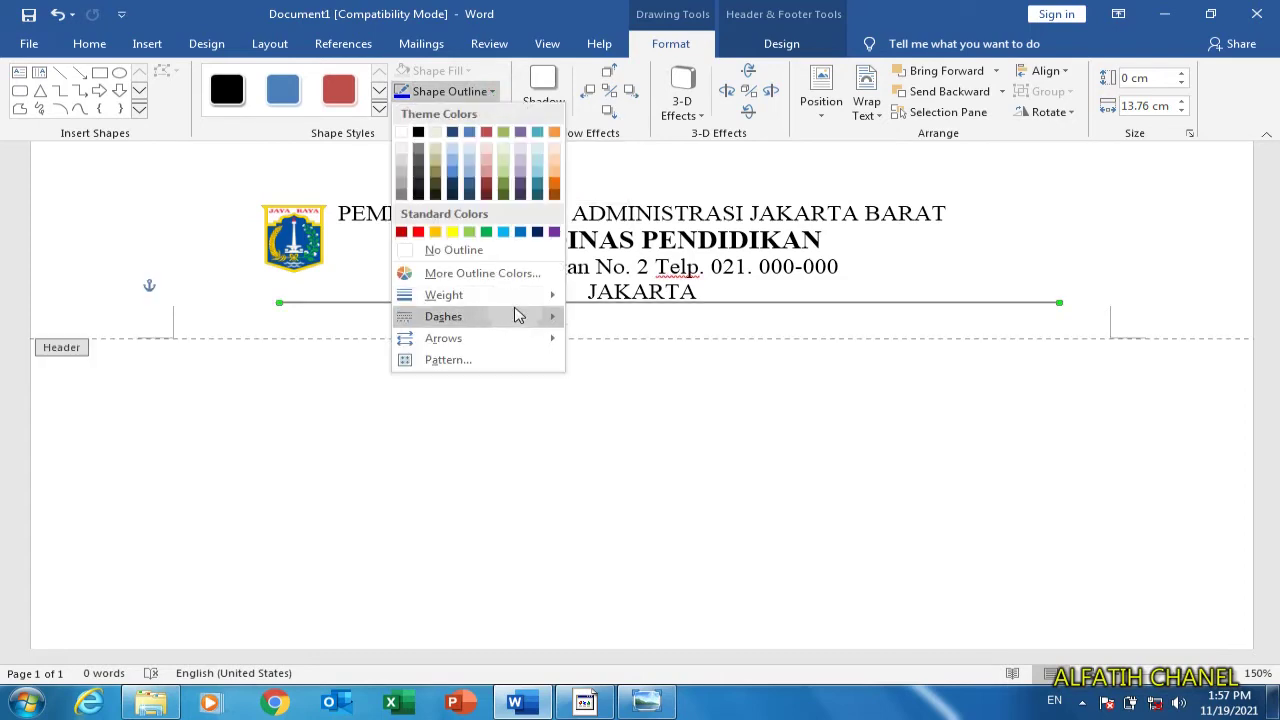
{"action": "mouse_move", "coordinate": [522, 298]}
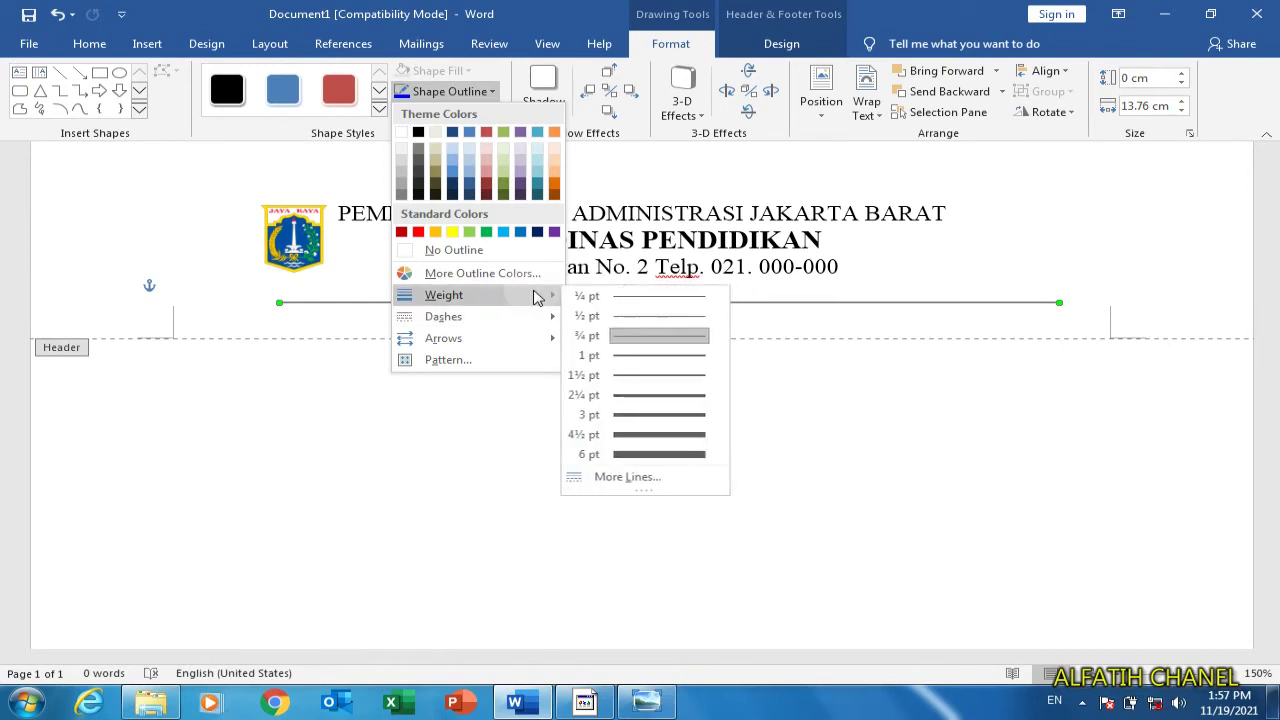
{"action": "mouse_move", "coordinate": [530, 323]}
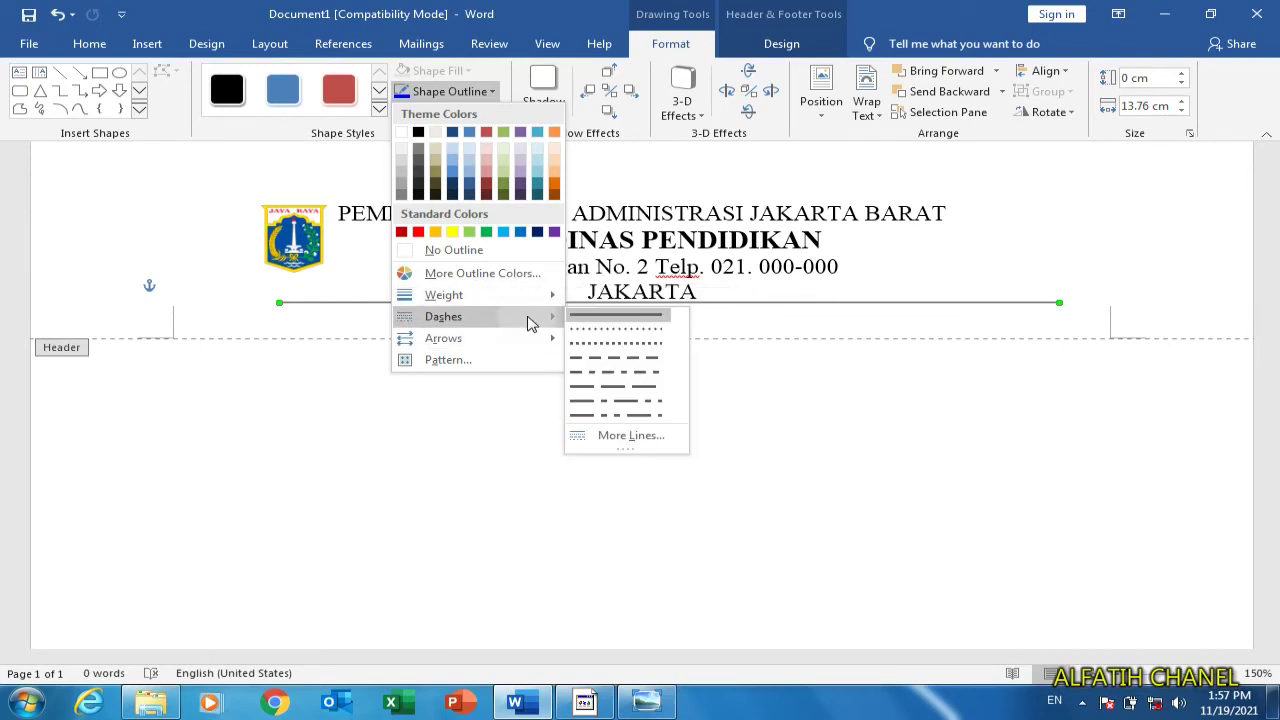
{"action": "left_click", "coordinate": [616, 477]}
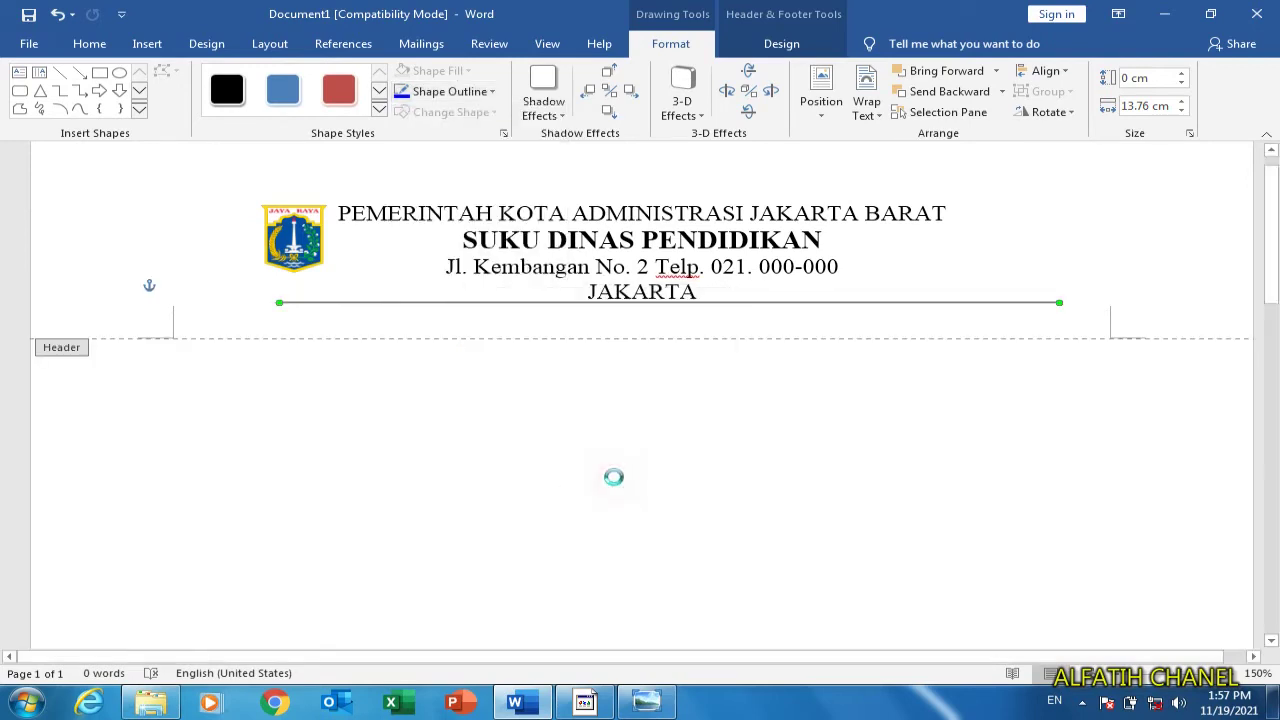
{"action": "left_click", "coordinate": [636, 277]}
{"action": "left_click", "coordinate": [636, 277]}
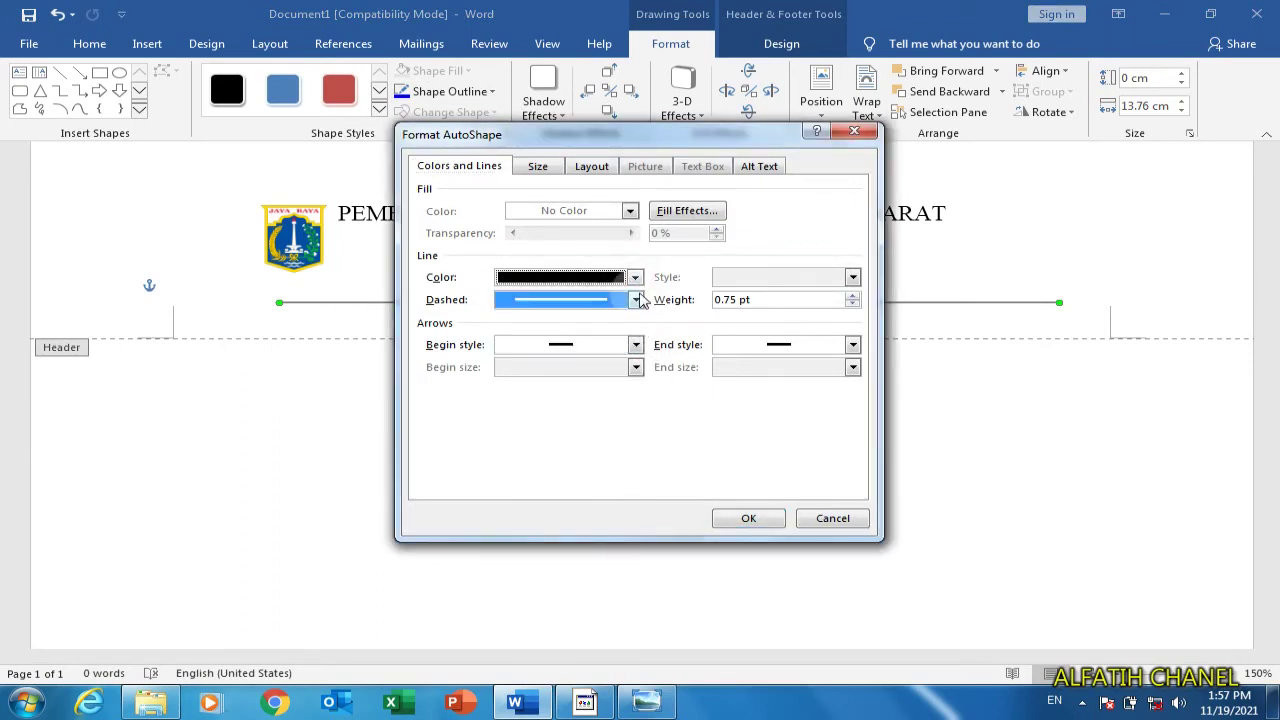
{"action": "left_click", "coordinate": [636, 300]}
{"action": "left_click", "coordinate": [636, 303]}
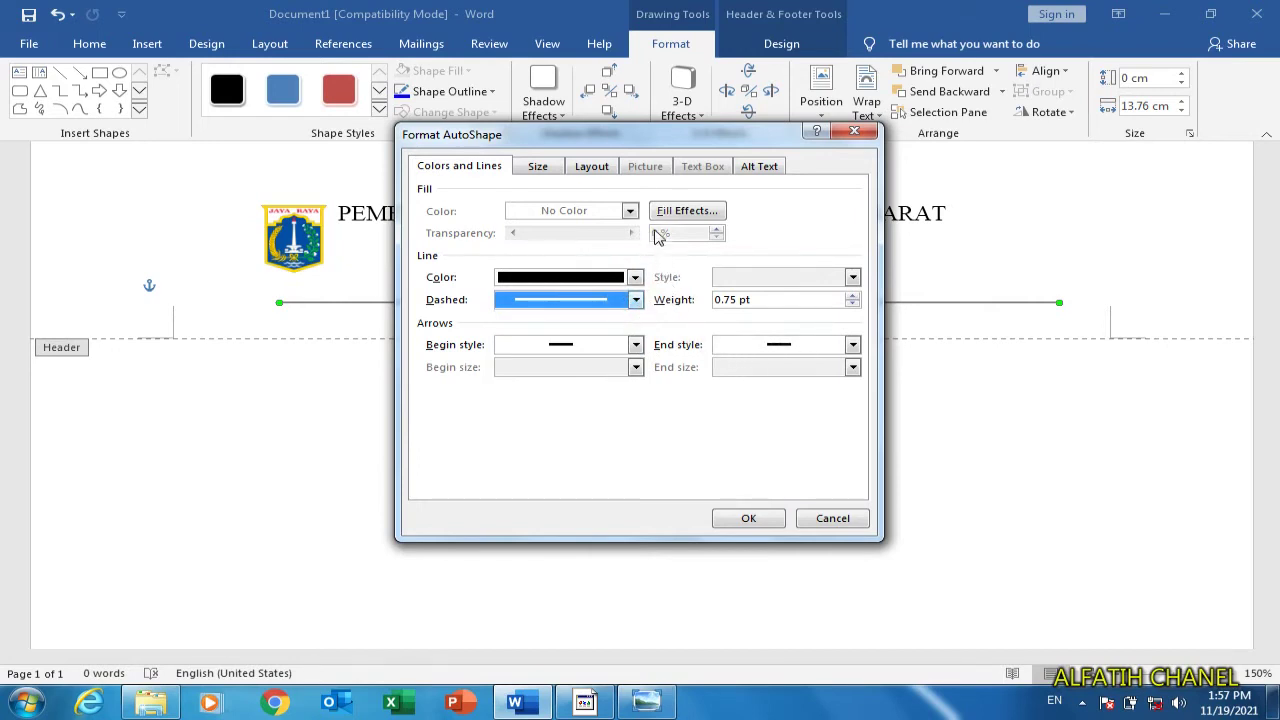
{"action": "left_click", "coordinate": [634, 303]}
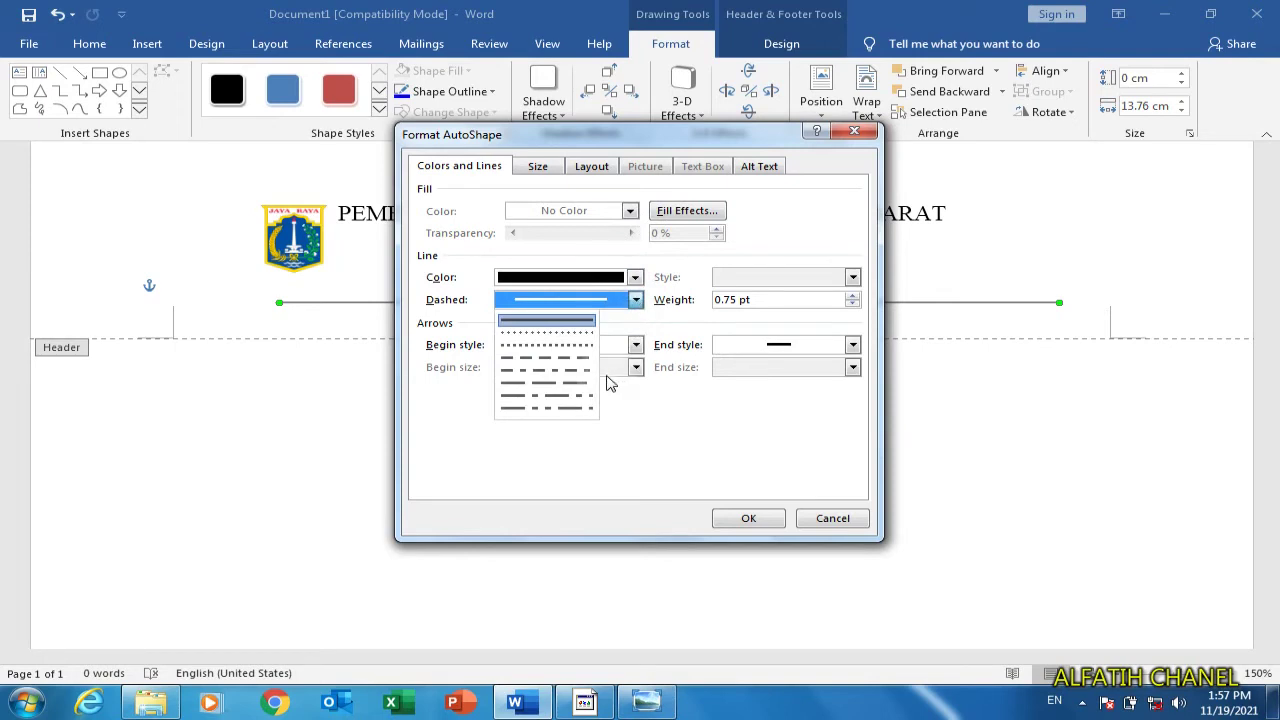
{"action": "left_click", "coordinate": [635, 300]}
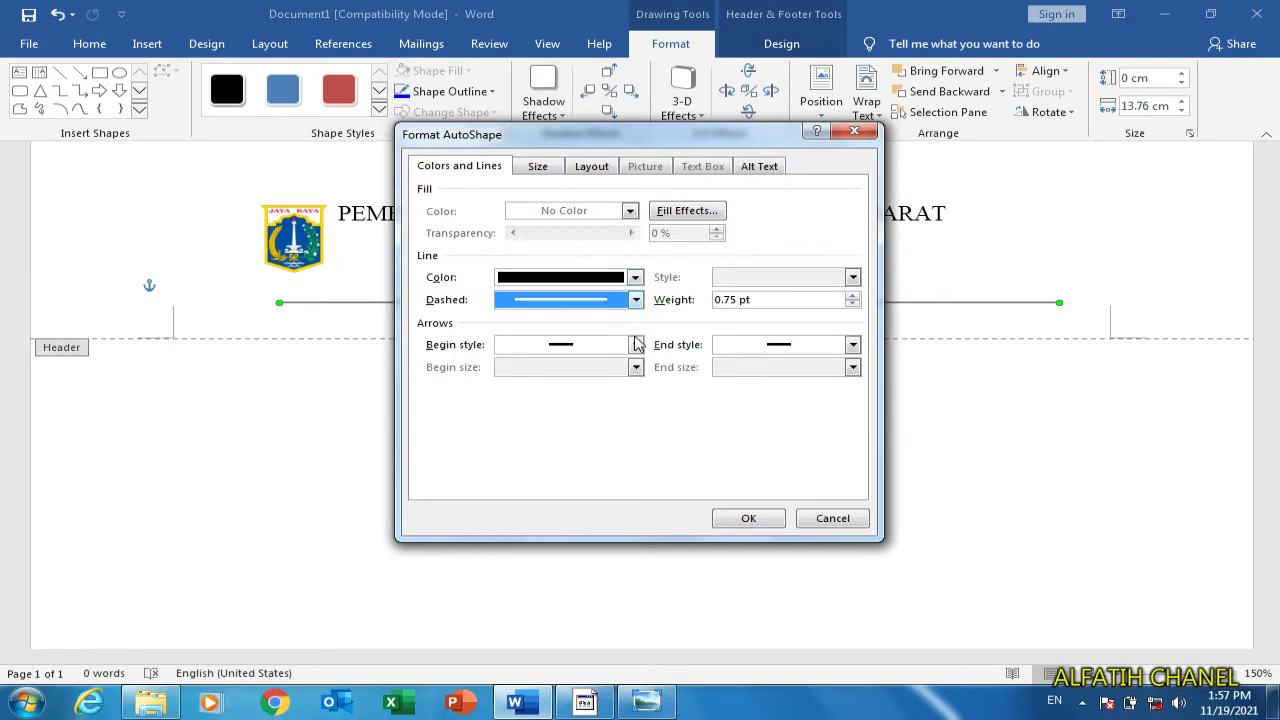
{"action": "left_click", "coordinate": [636, 345]}
{"action": "left_click", "coordinate": [636, 345]}
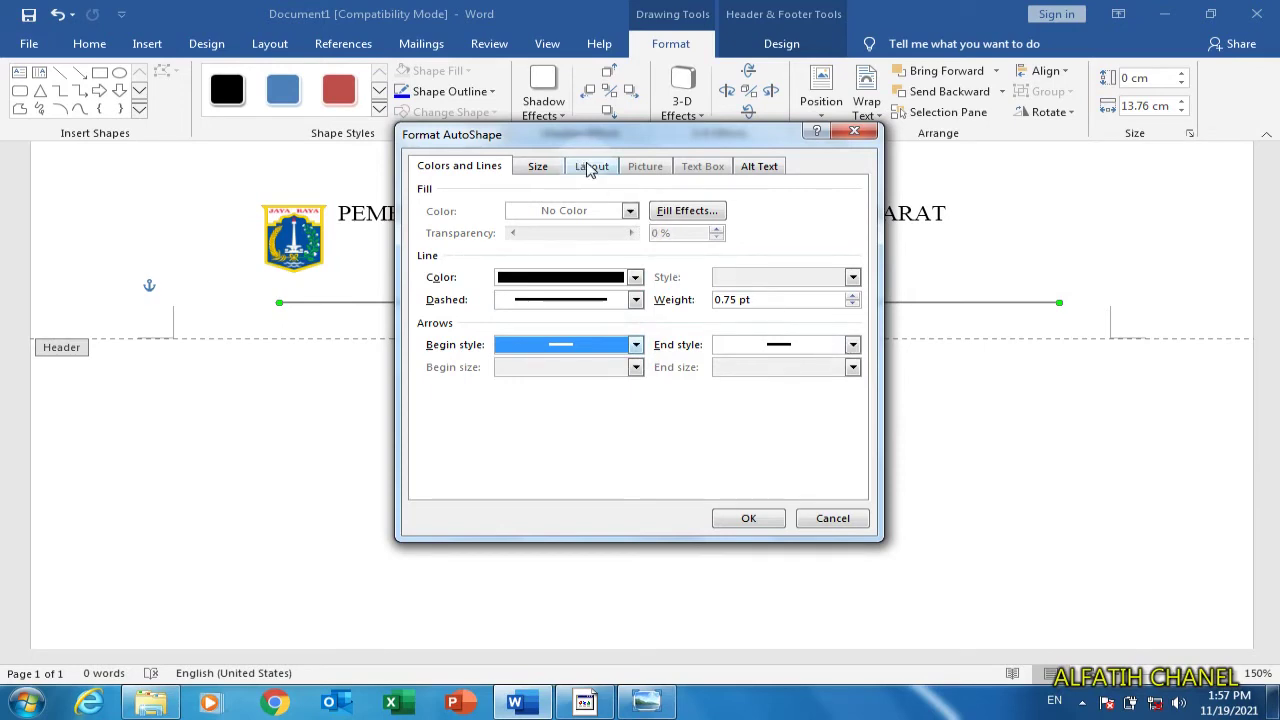
Raise the rule's line weight to 1.75 pt and confirm
{"action": "left_click", "coordinate": [538, 166]}
{"action": "left_click", "coordinate": [588, 168]}
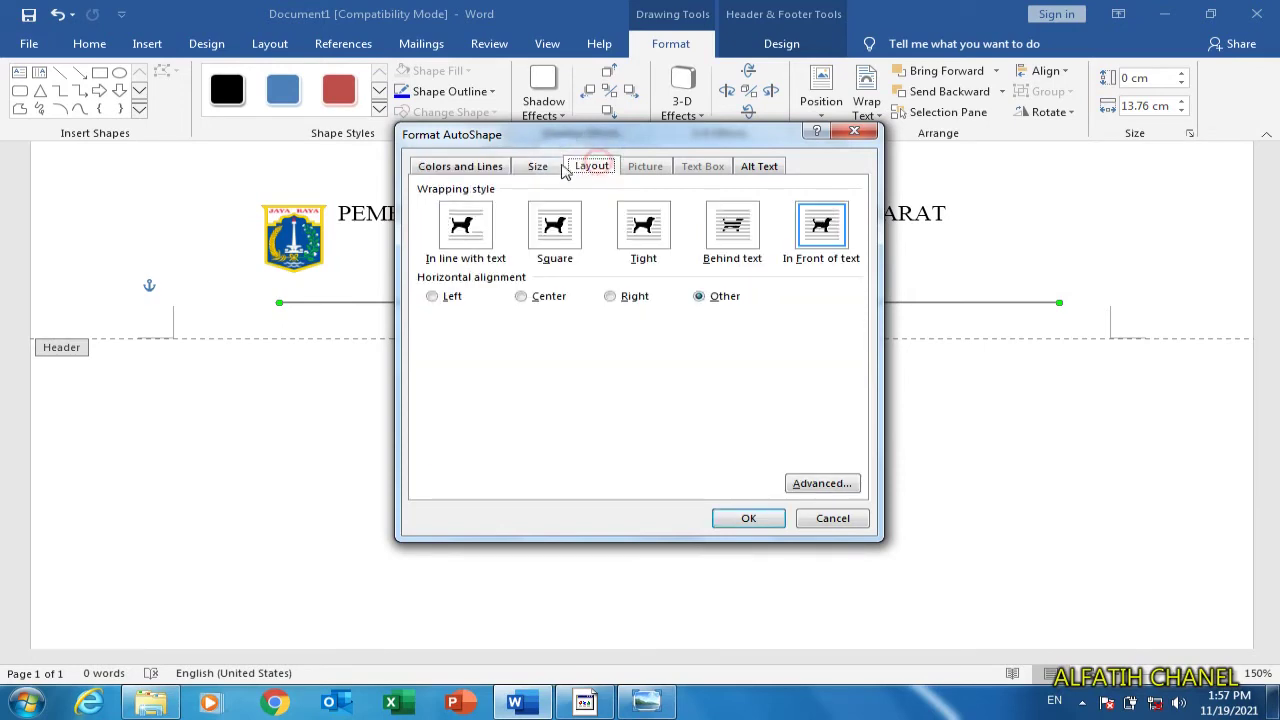
{"action": "left_click", "coordinate": [486, 166]}
{"action": "left_click", "coordinate": [634, 300]}
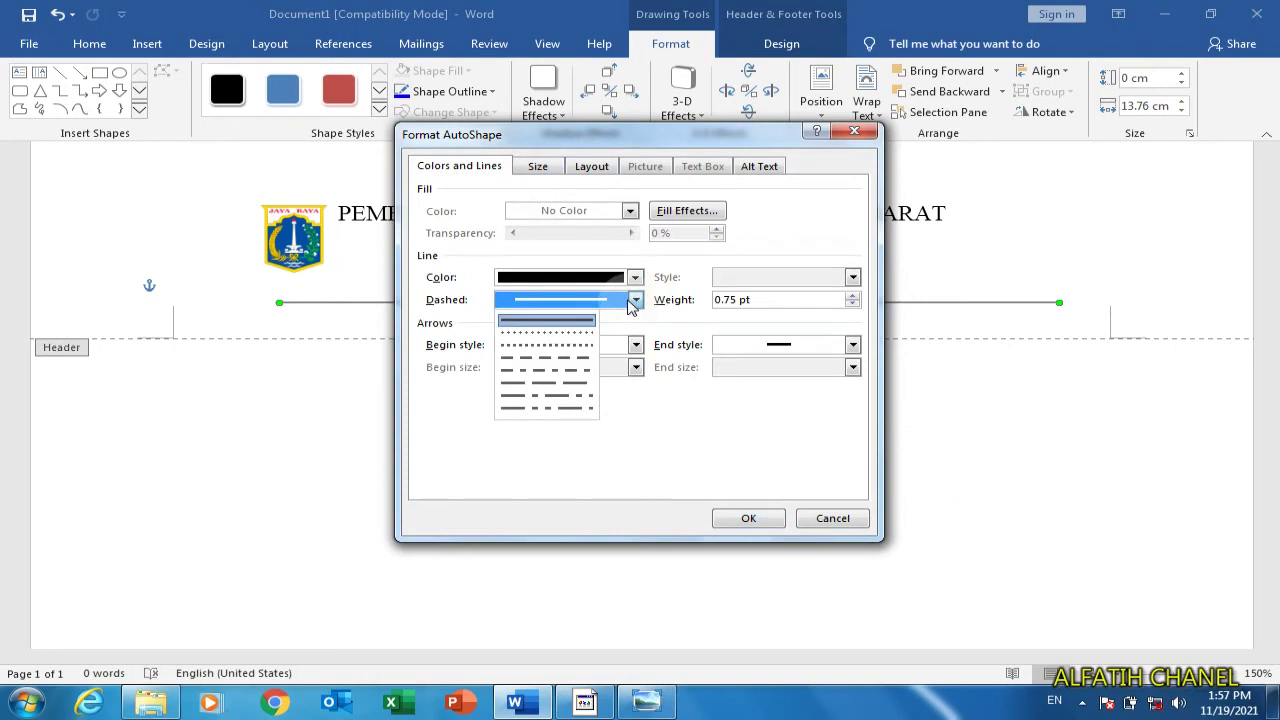
{"action": "left_click", "coordinate": [806, 320]}
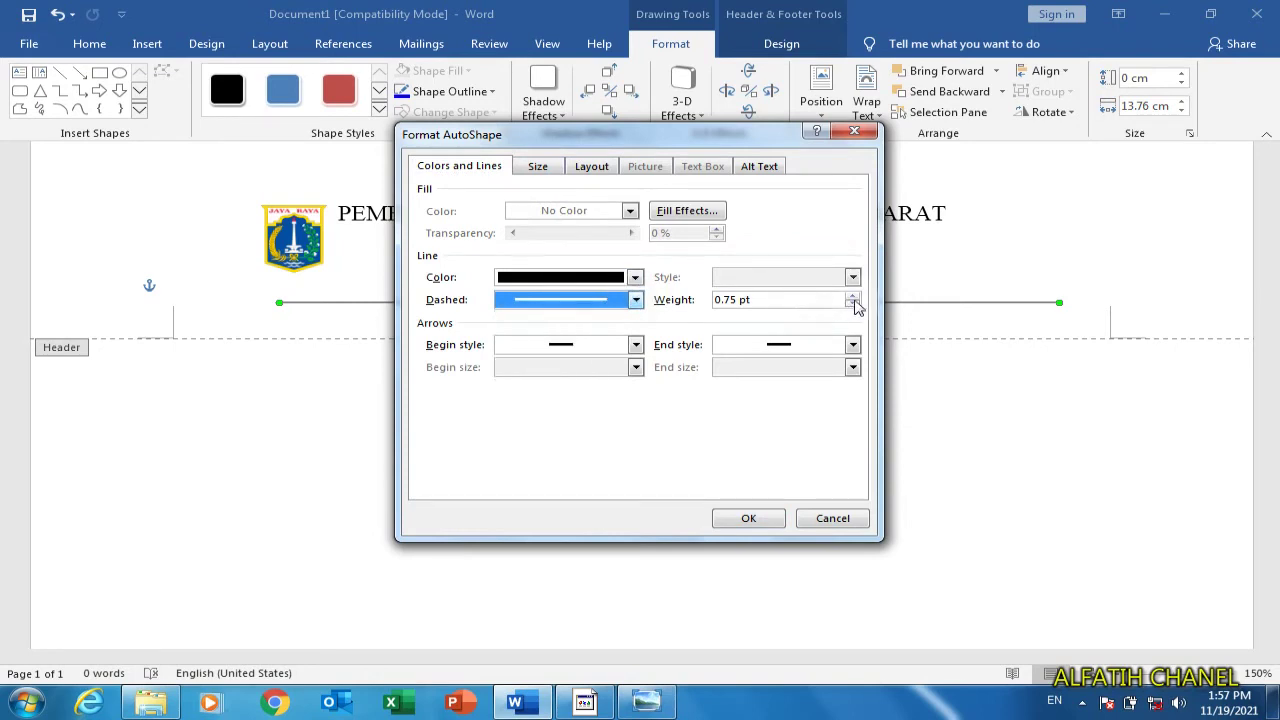
{"action": "left_click", "coordinate": [852, 296]}
{"action": "left_click", "coordinate": [852, 296]}
{"action": "left_click", "coordinate": [852, 296]}
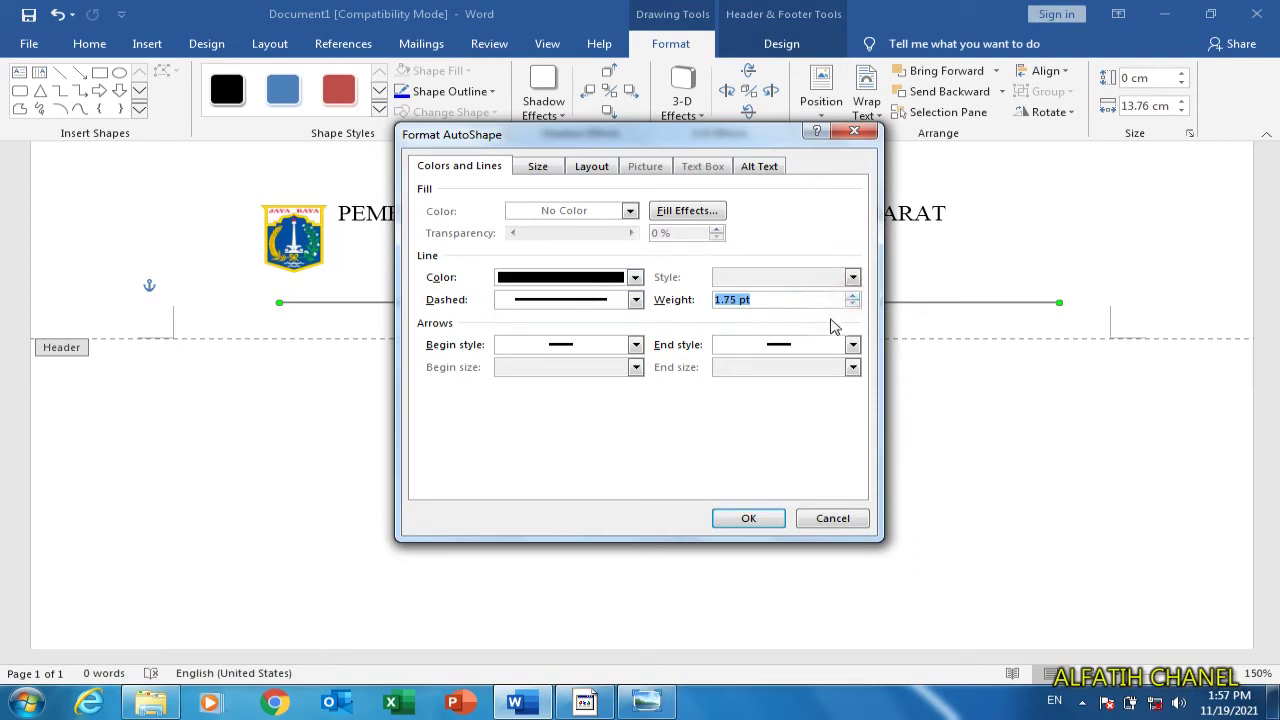
{"action": "left_click", "coordinate": [762, 519]}
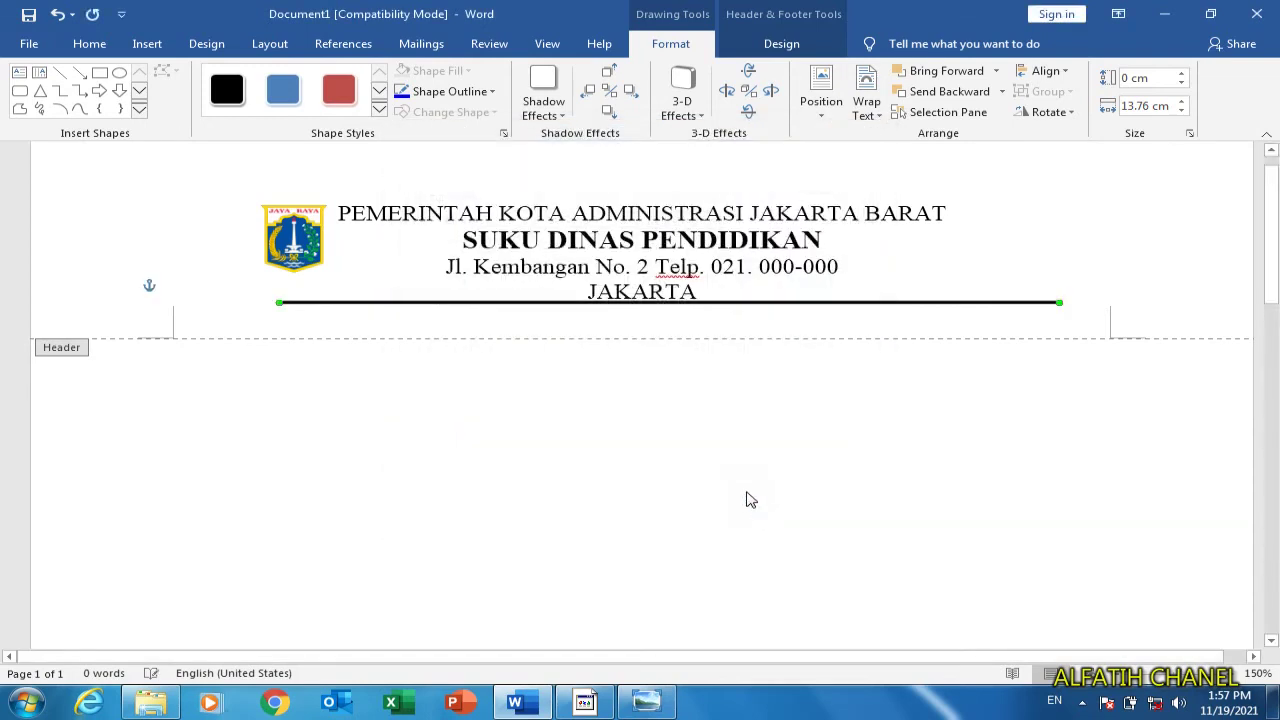
Nudge the rule down and stretch its left end under the logo, then leave the header
{"action": "key", "text": "ctrl+Down"}
{"action": "key", "text": "ctrl+Down"}
{"action": "key", "text": "ctrl+Down"}
{"action": "key", "text": "ctrl+Down"}
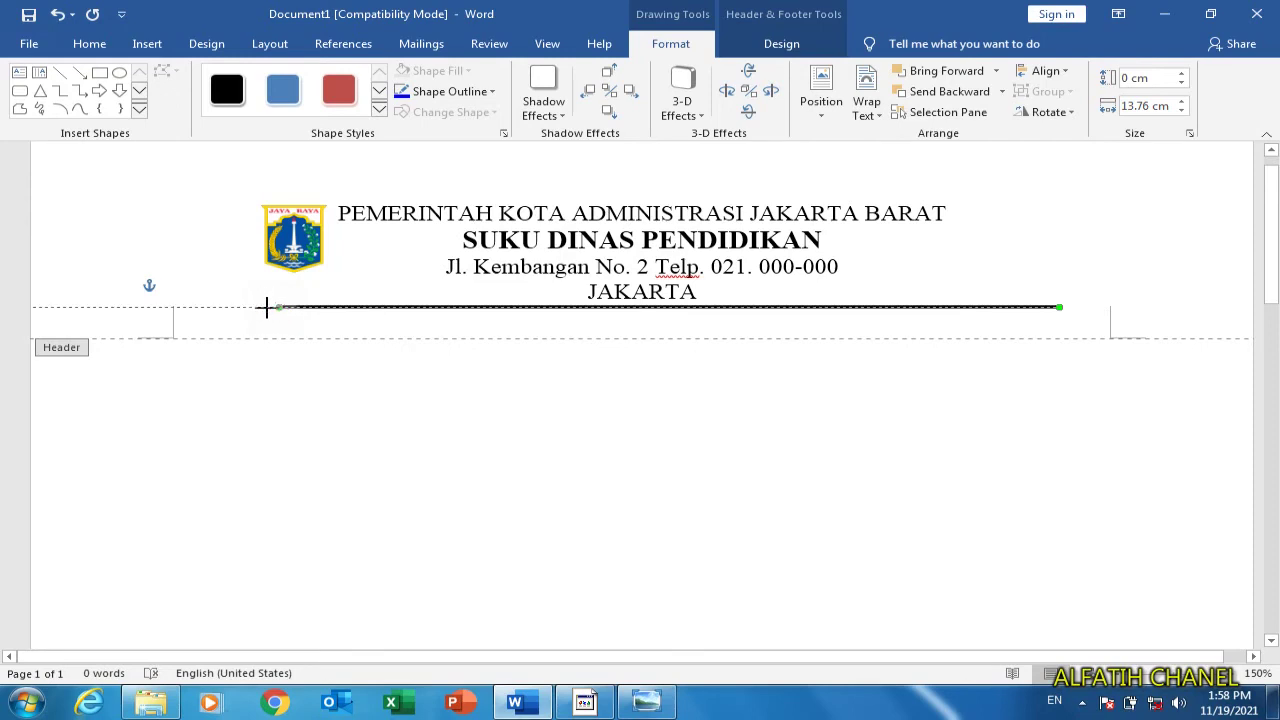
{"action": "left_click_drag", "start_coordinate": [261, 307], "coordinate": [264, 307]}
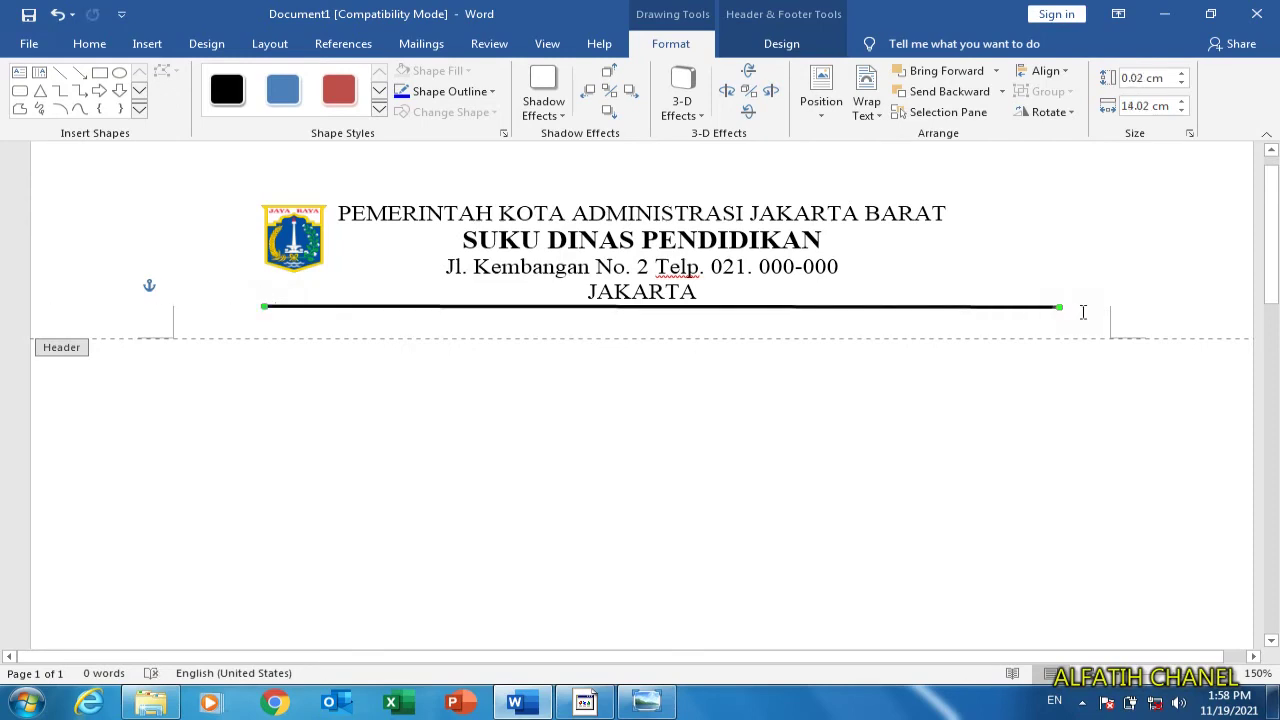
{"action": "double_click", "coordinate": [905, 400]}
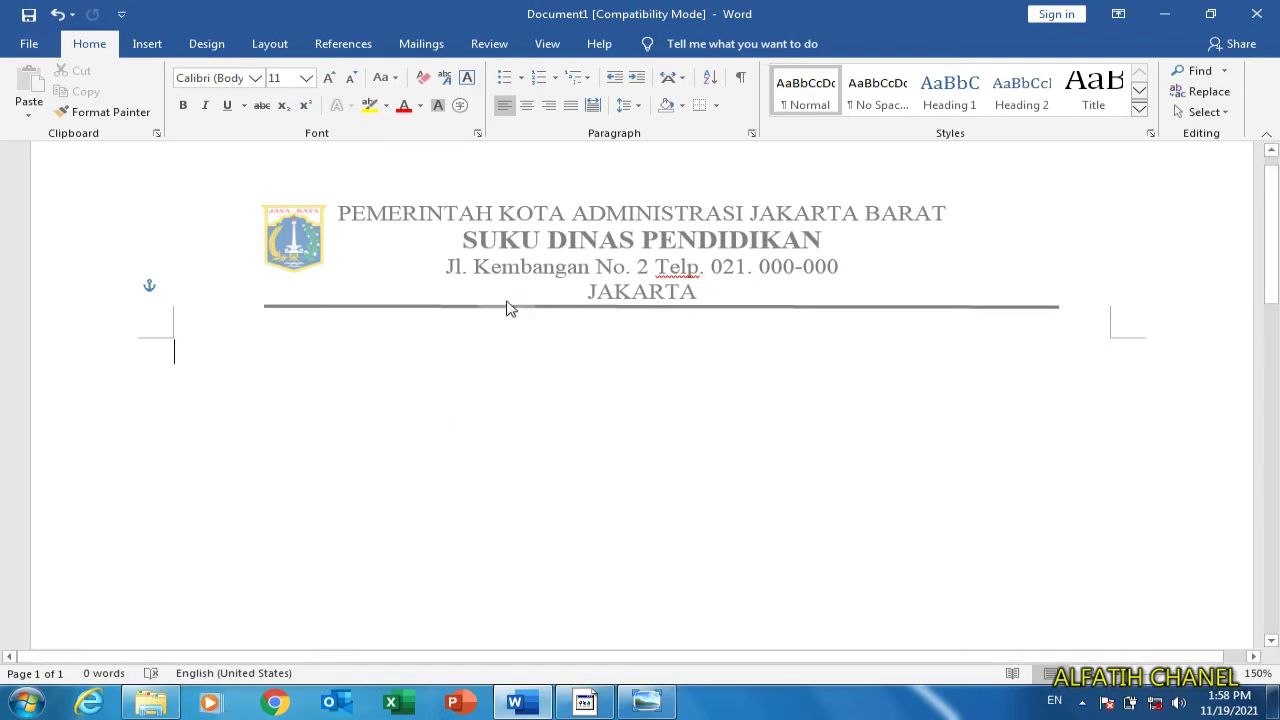
Reopen the header for editing
{"action": "double_click", "coordinate": [635, 268]}
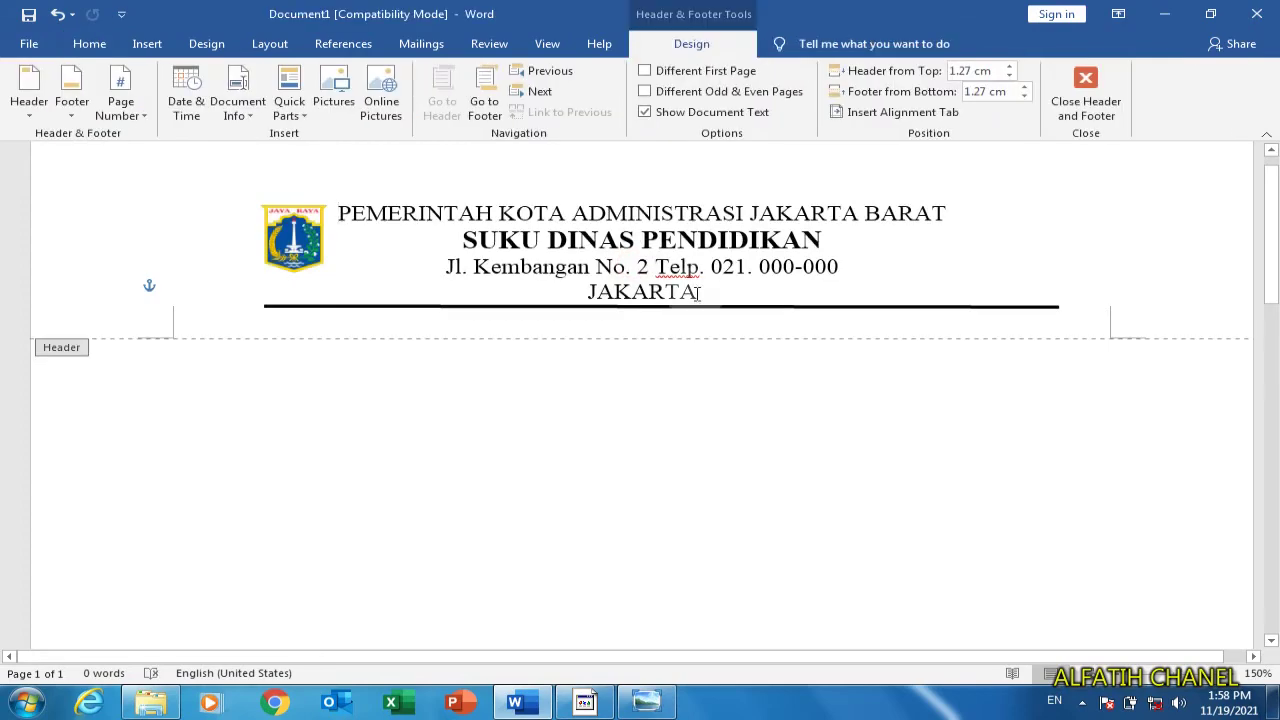
{"action": "left_click", "coordinate": [1092, 115]}
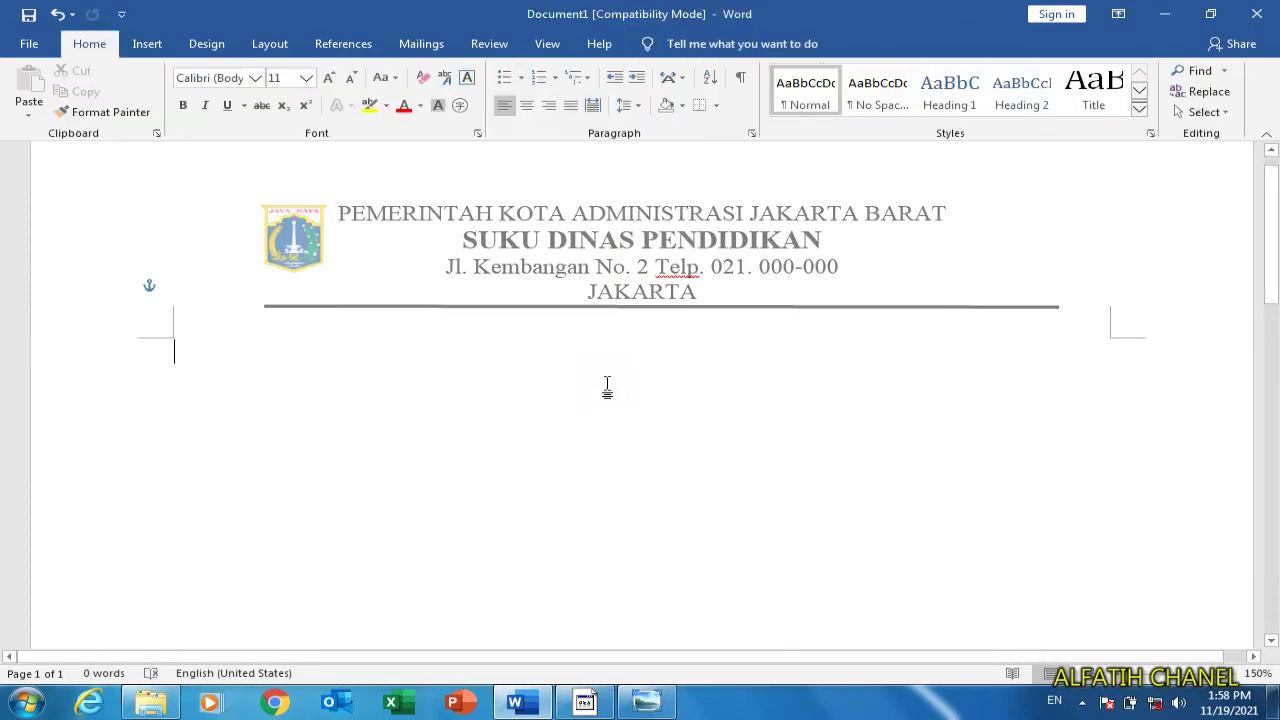
{"action": "double_click", "coordinate": [635, 255]}
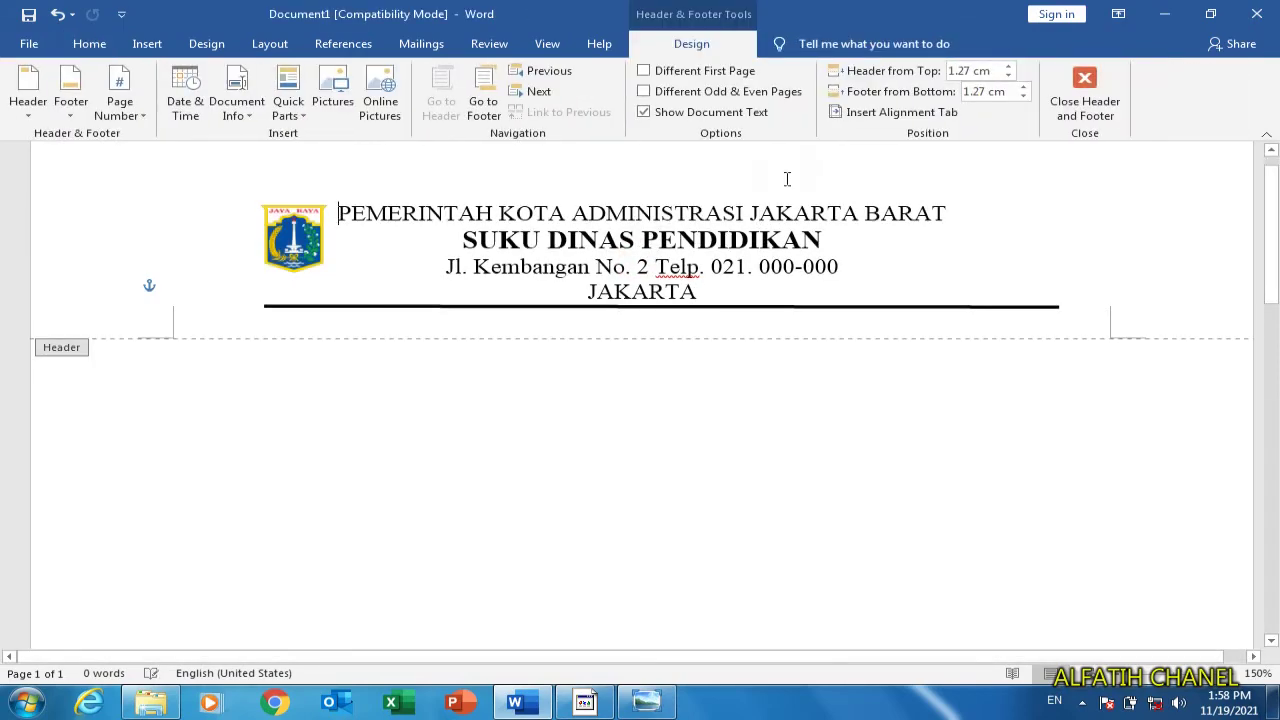
Delete the rule under JAKARTA and select the logo with all four letterhead lines
{"action": "left_click", "coordinate": [1070, 107]}
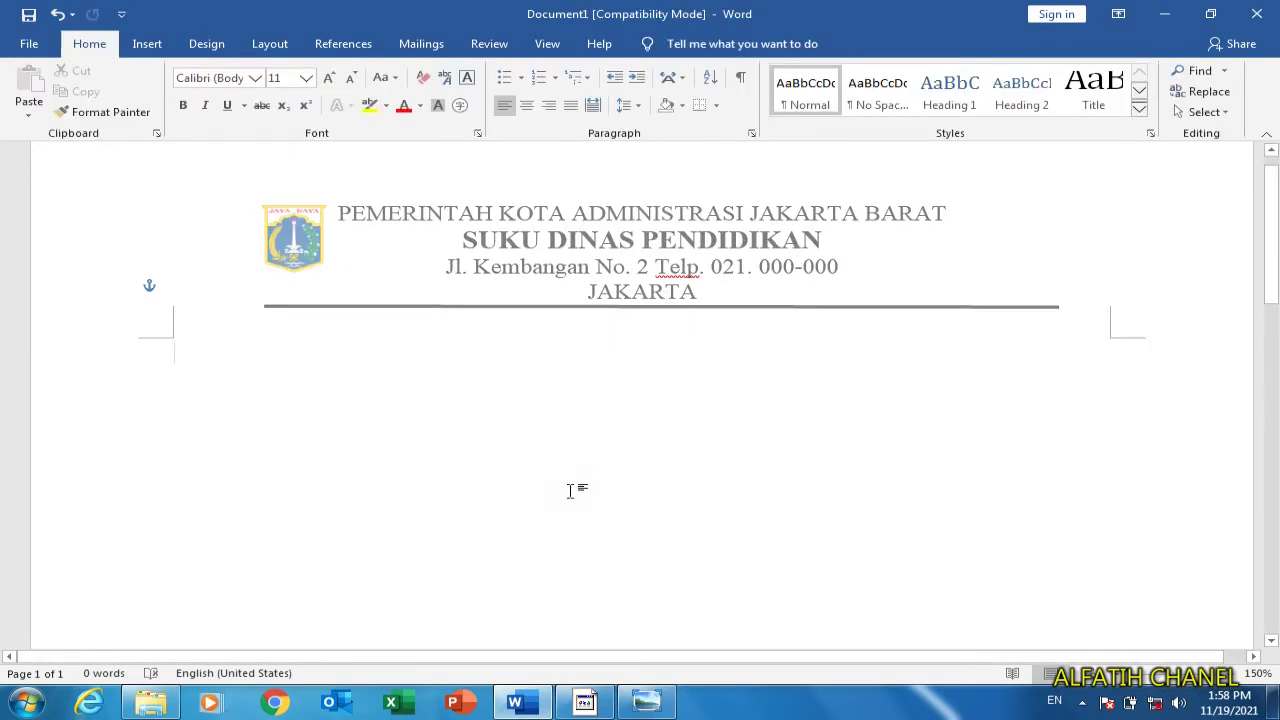
{"action": "double_click", "coordinate": [697, 285]}
{"action": "left_click", "coordinate": [714, 307]}
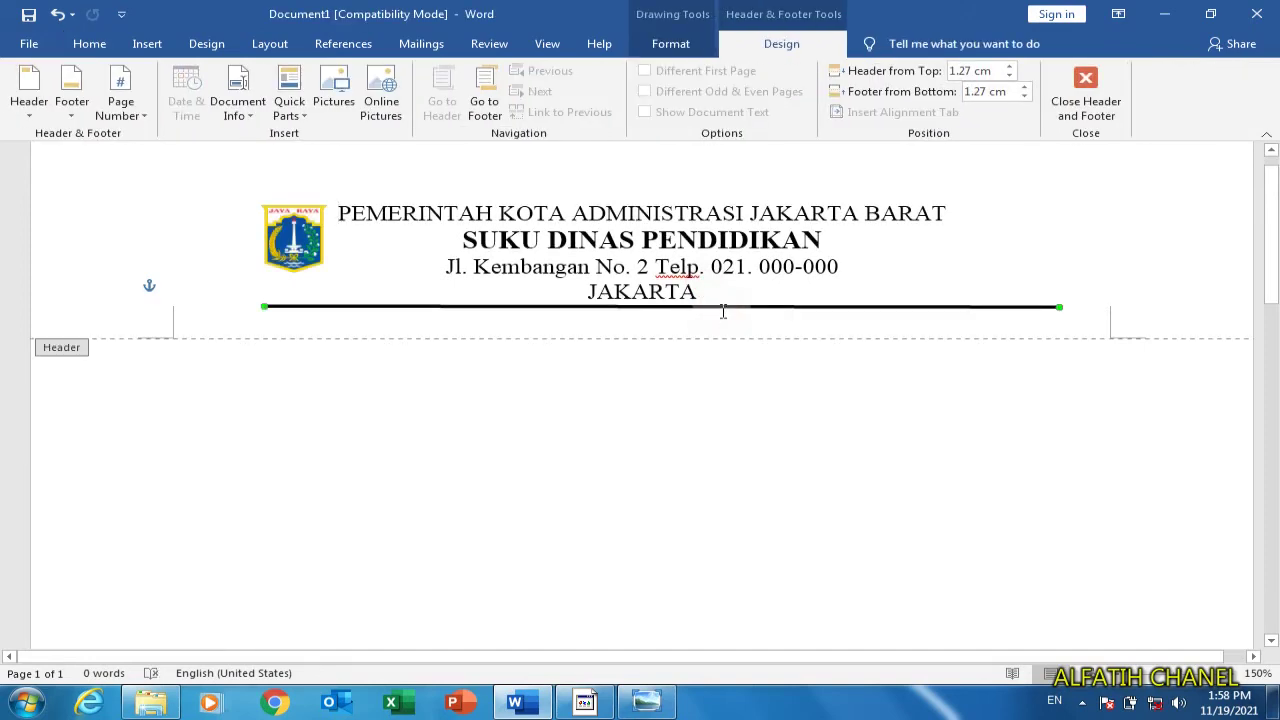
{"action": "key", "text": "Delete"}
{"action": "left_click_drag", "start_coordinate": [757, 294], "coordinate": [280, 197]}
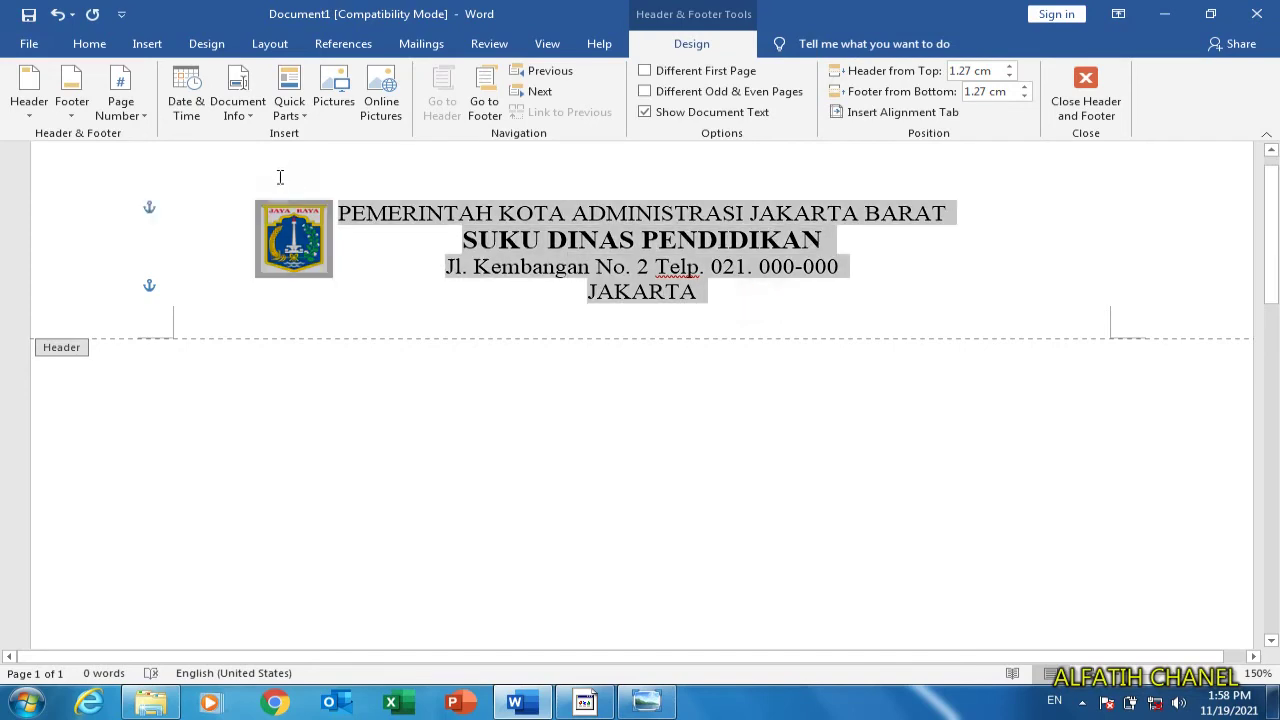
Cut the logo and letterhead text and paste them into a new 1x1 header table
{"action": "right_click", "coordinate": [371, 213]}
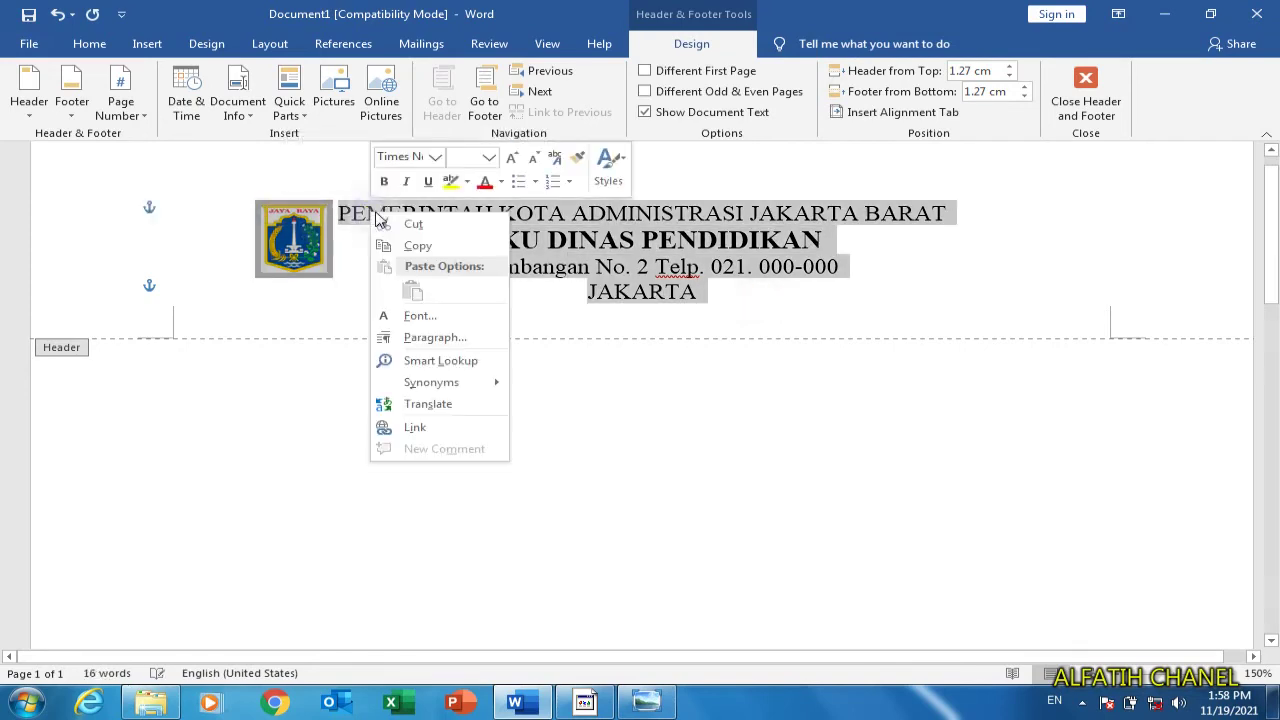
{"action": "left_click", "coordinate": [412, 224]}
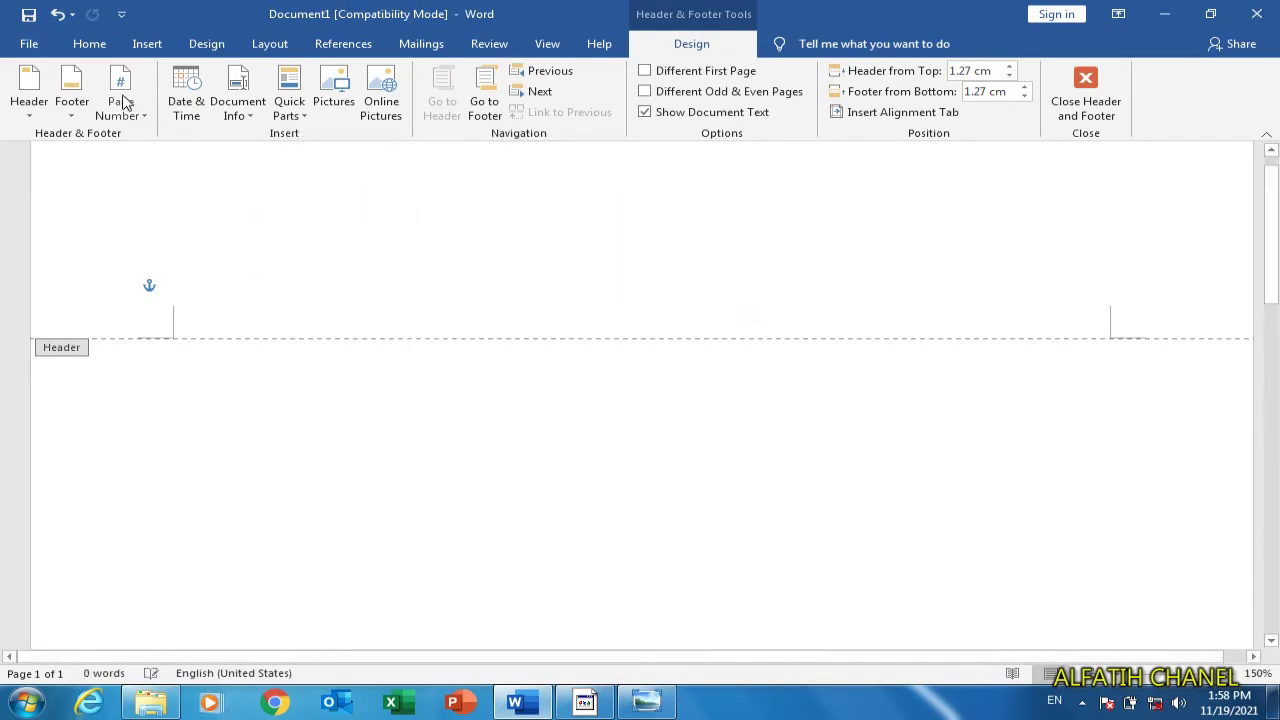
{"action": "left_click", "coordinate": [147, 44]}
{"action": "left_click", "coordinate": [145, 105]}
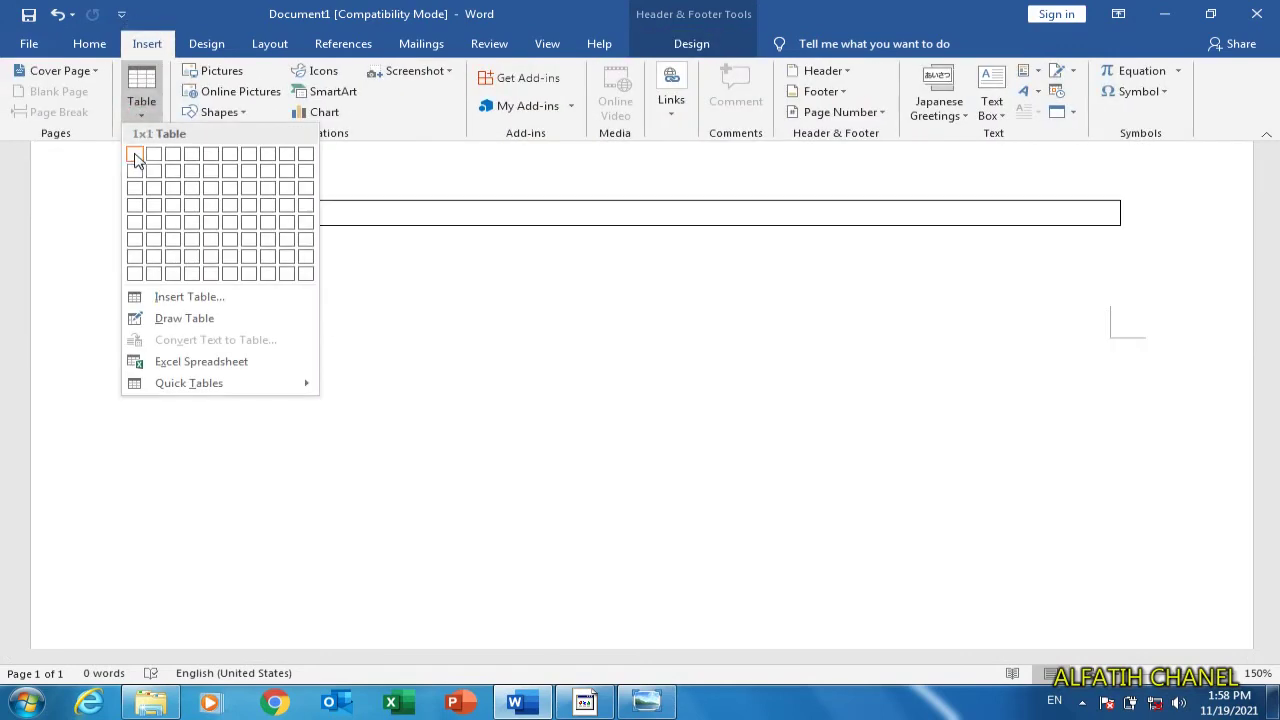
{"action": "left_click", "coordinate": [136, 158]}
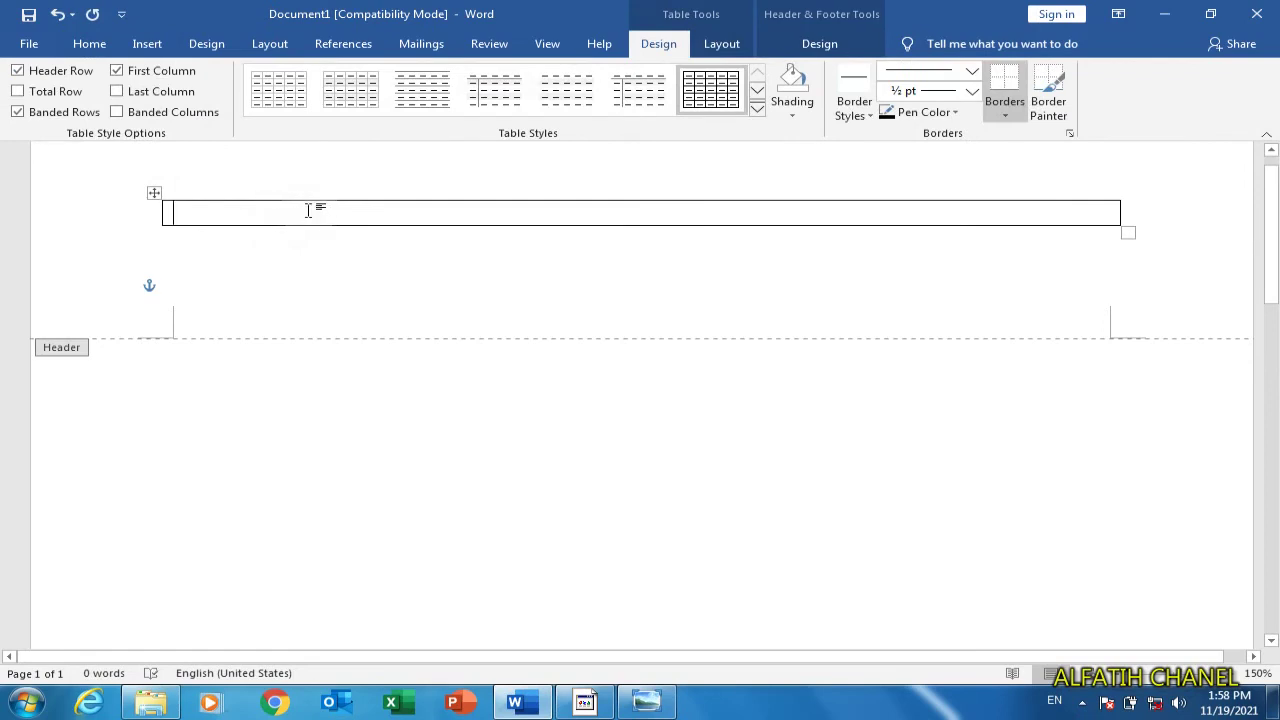
{"action": "key", "text": "ctrl+v"}
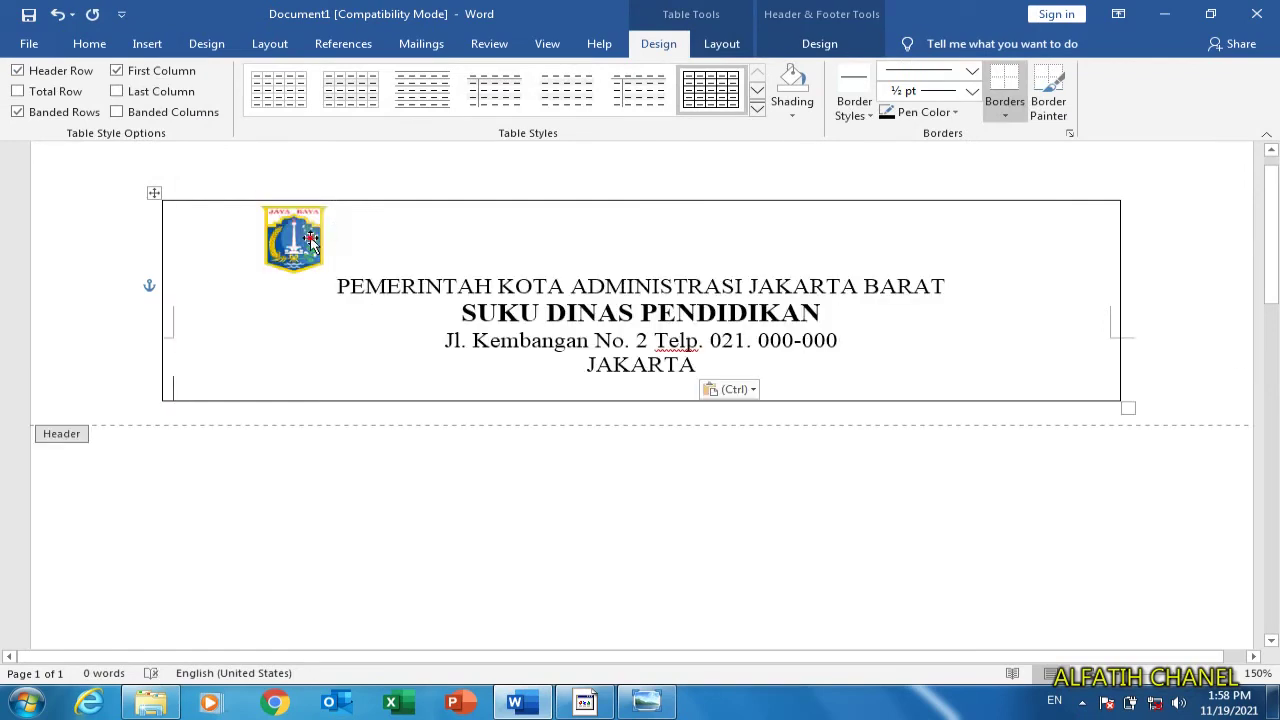
Set the logo's wrapping to Top and Bottom and shift it lower in the cell
{"action": "left_click", "coordinate": [300, 235]}
{"action": "mouse_move", "coordinate": [303, 198]}
{"action": "left_mouse_down"}
{"action": "mouse_move", "coordinate": [303, 259]}
{"action": "mouse_move", "coordinate": [300, 225]}
{"action": "left_mouse_up"}
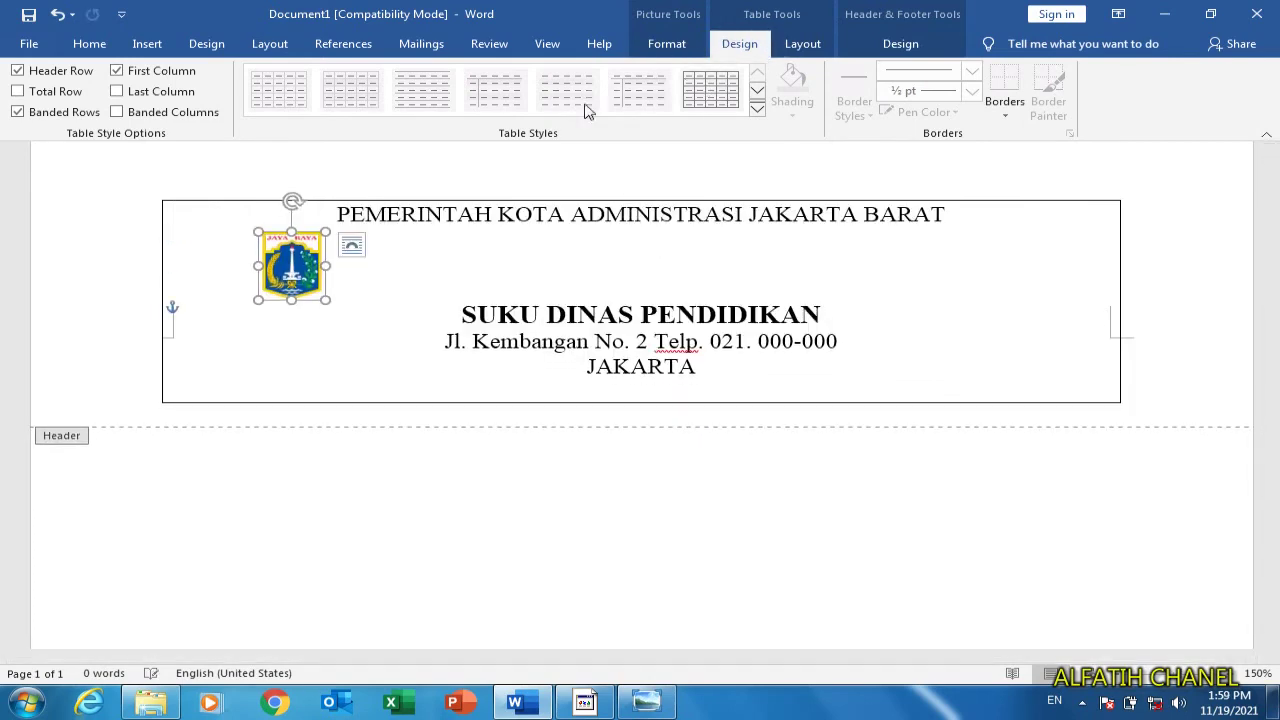
{"action": "left_click", "coordinate": [652, 44]}
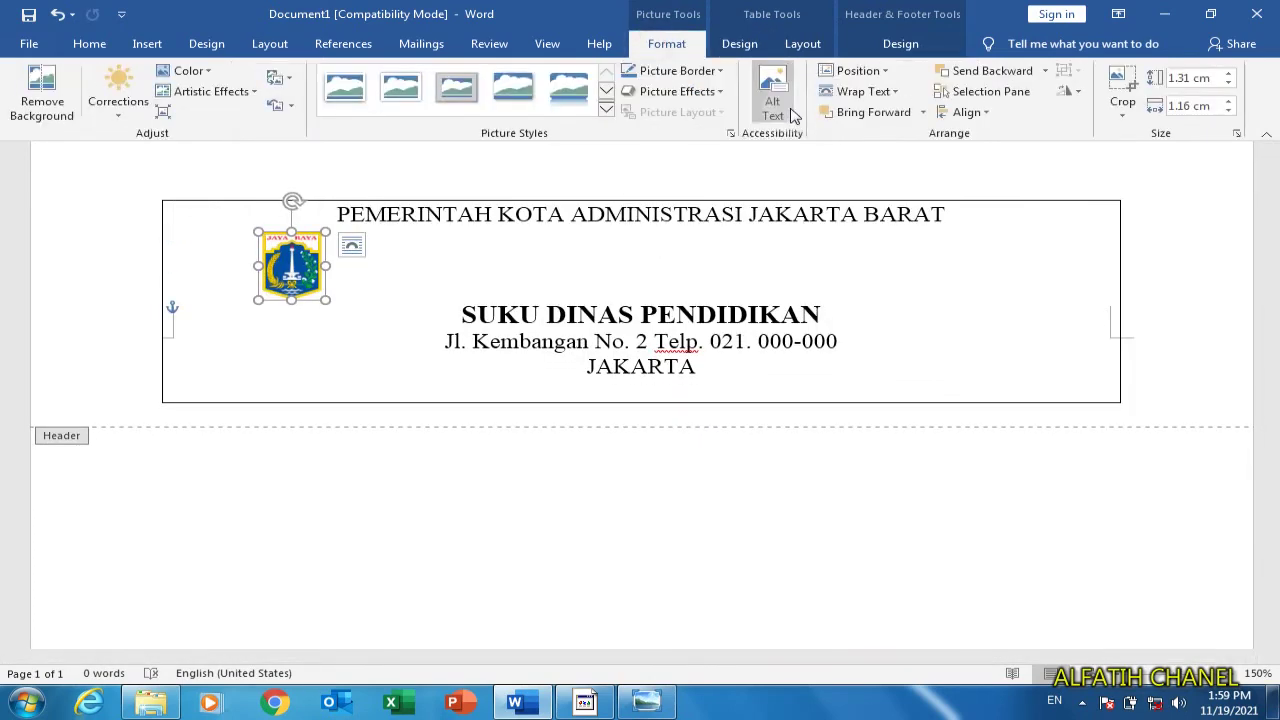
{"action": "left_click", "coordinate": [860, 91]}
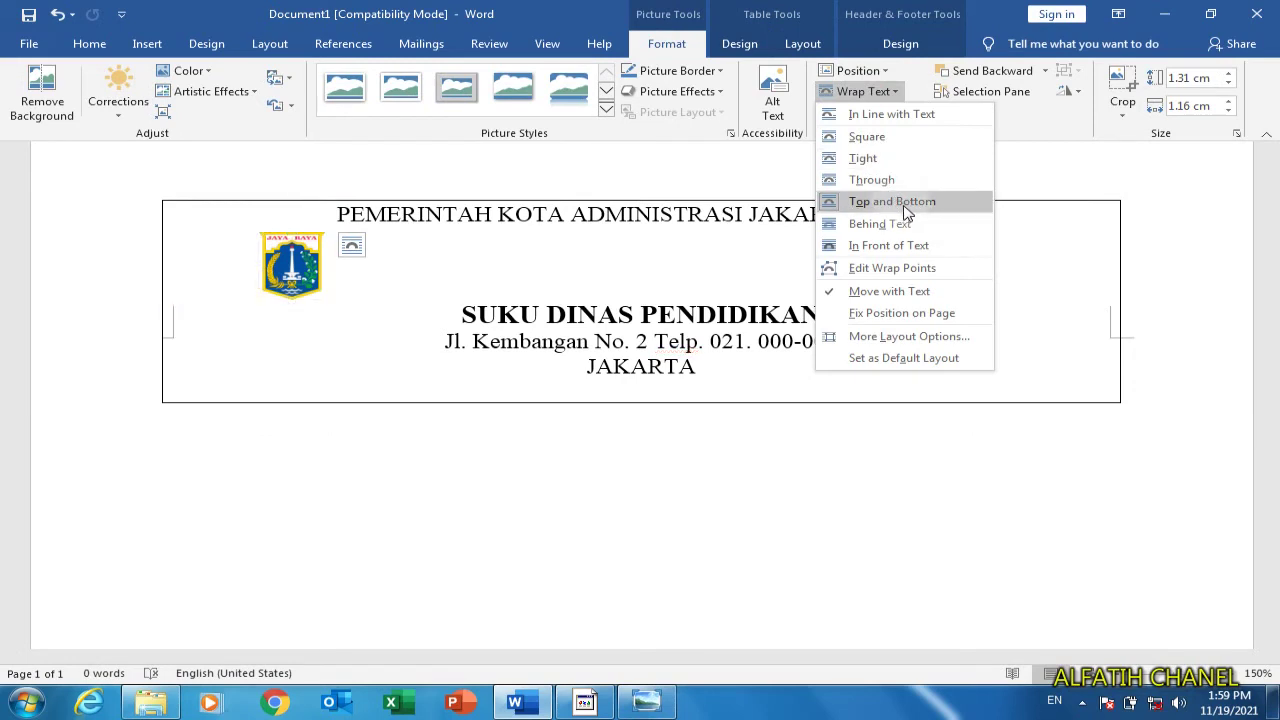
{"action": "left_click", "coordinate": [892, 201]}
{"action": "left_click", "coordinate": [280, 262]}
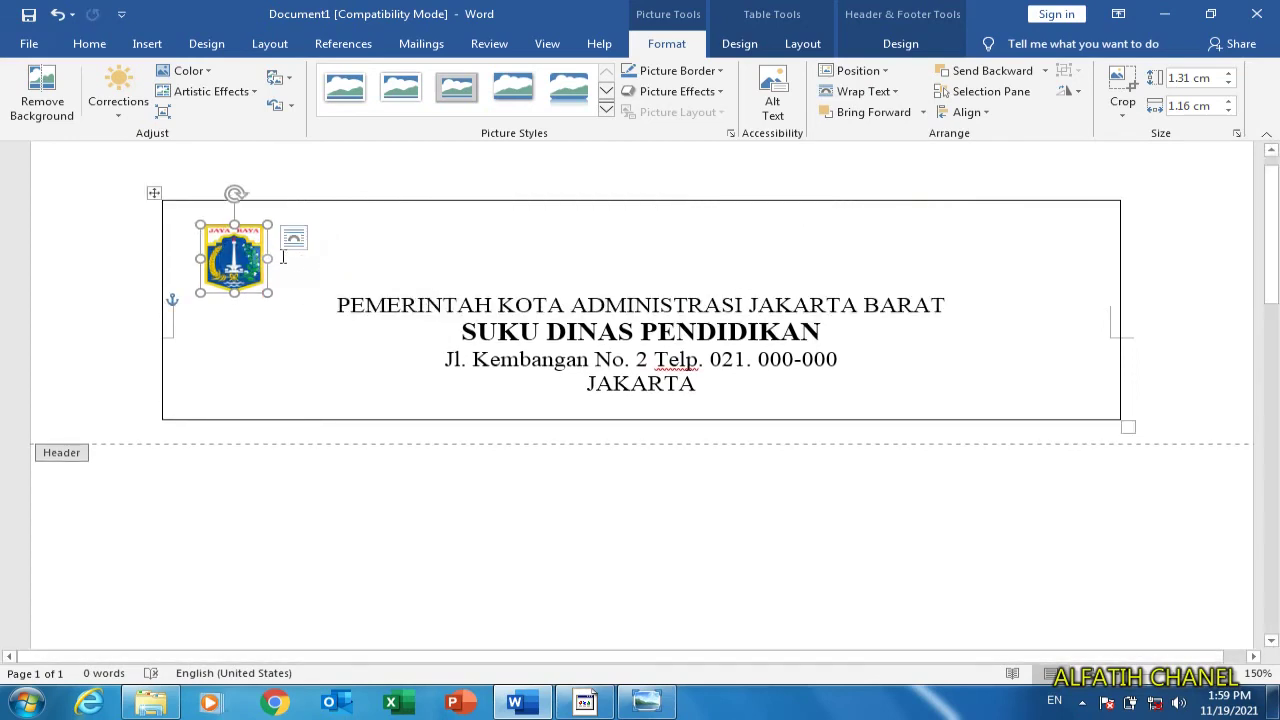
{"action": "left_click_drag", "start_coordinate": [252, 260], "coordinate": [278, 306]}
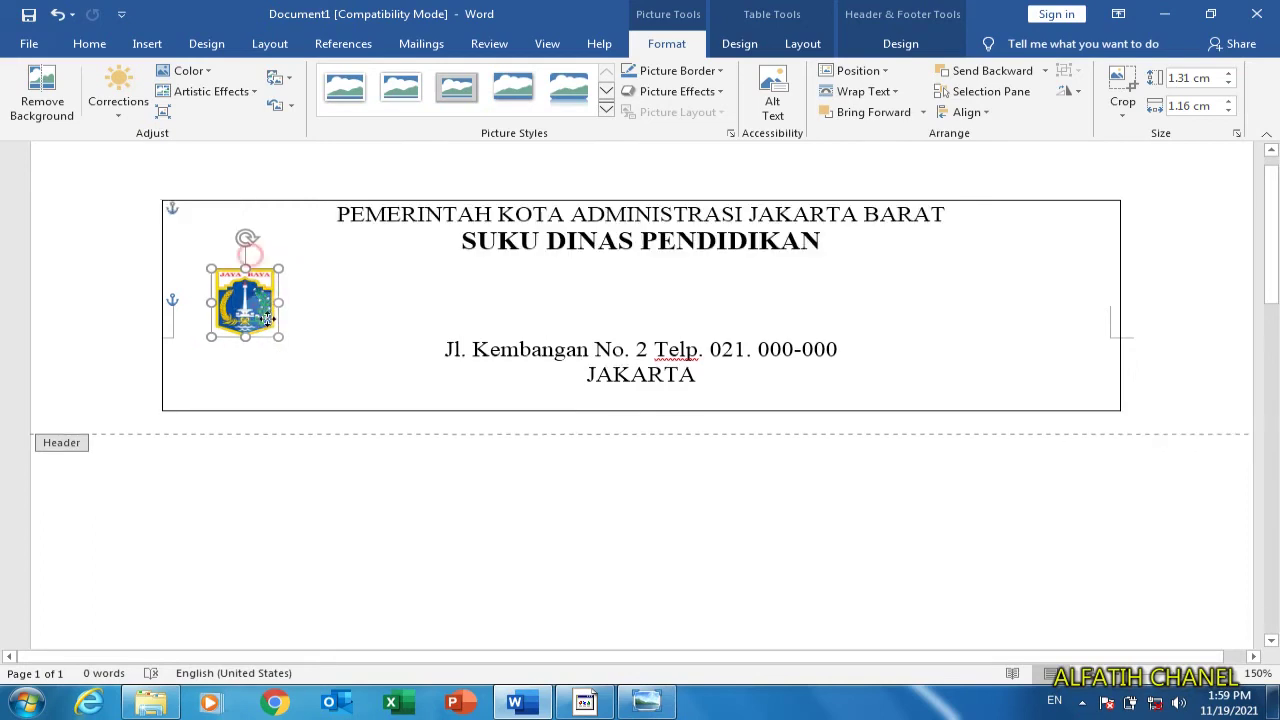
Float the logo In Front of Text and place it left of the letterhead lines
{"action": "left_click", "coordinate": [870, 92]}
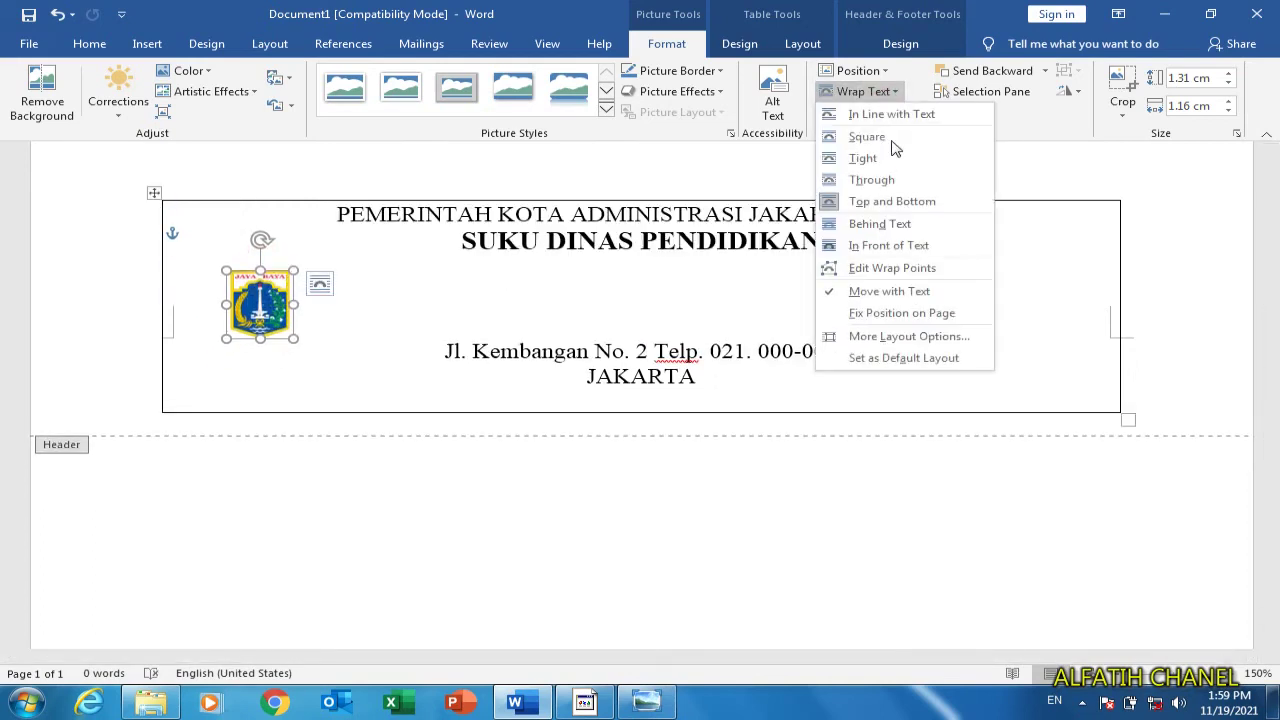
{"action": "left_click", "coordinate": [900, 246]}
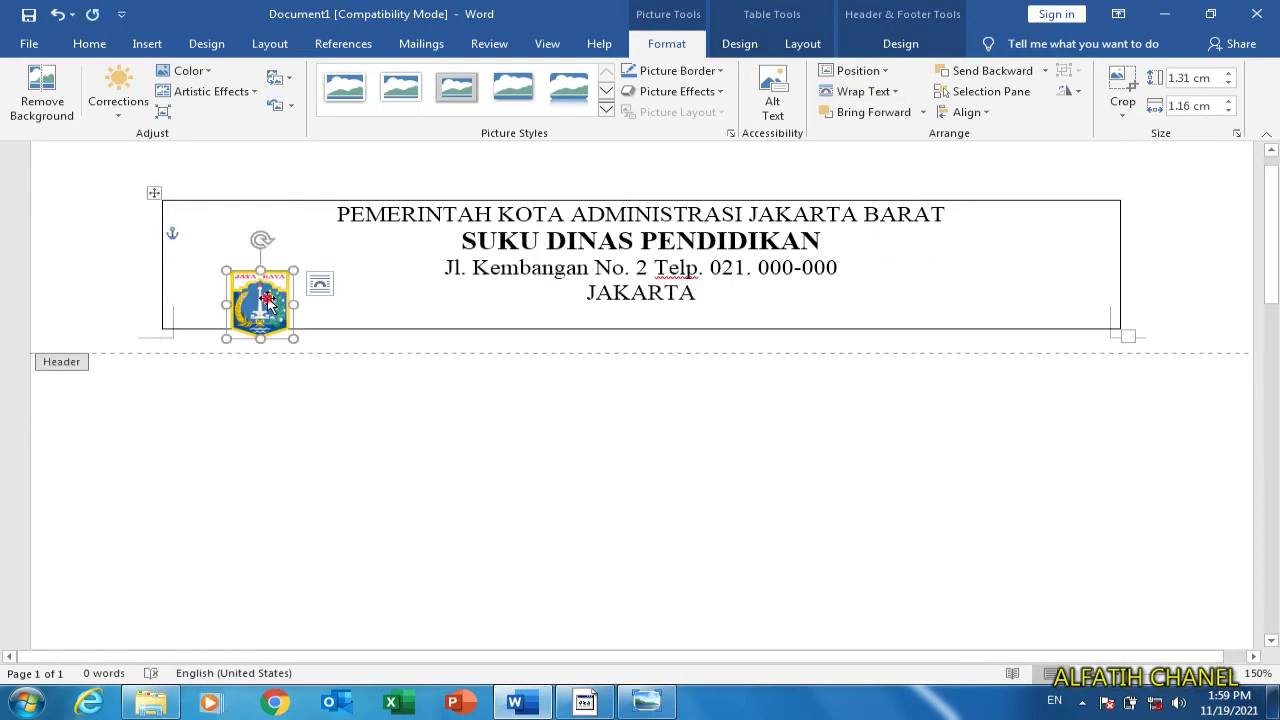
{"action": "left_click_drag", "start_coordinate": [266, 302], "coordinate": [302, 246]}
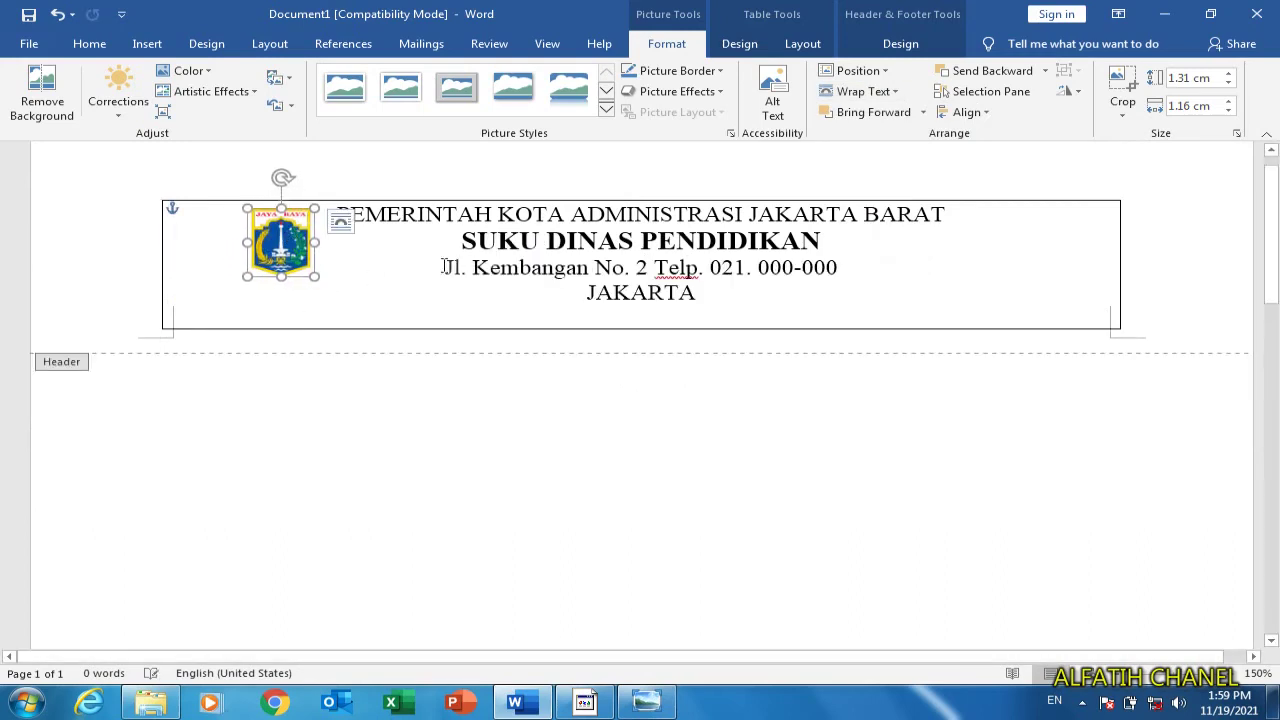
{"action": "left_click", "coordinate": [718, 297]}
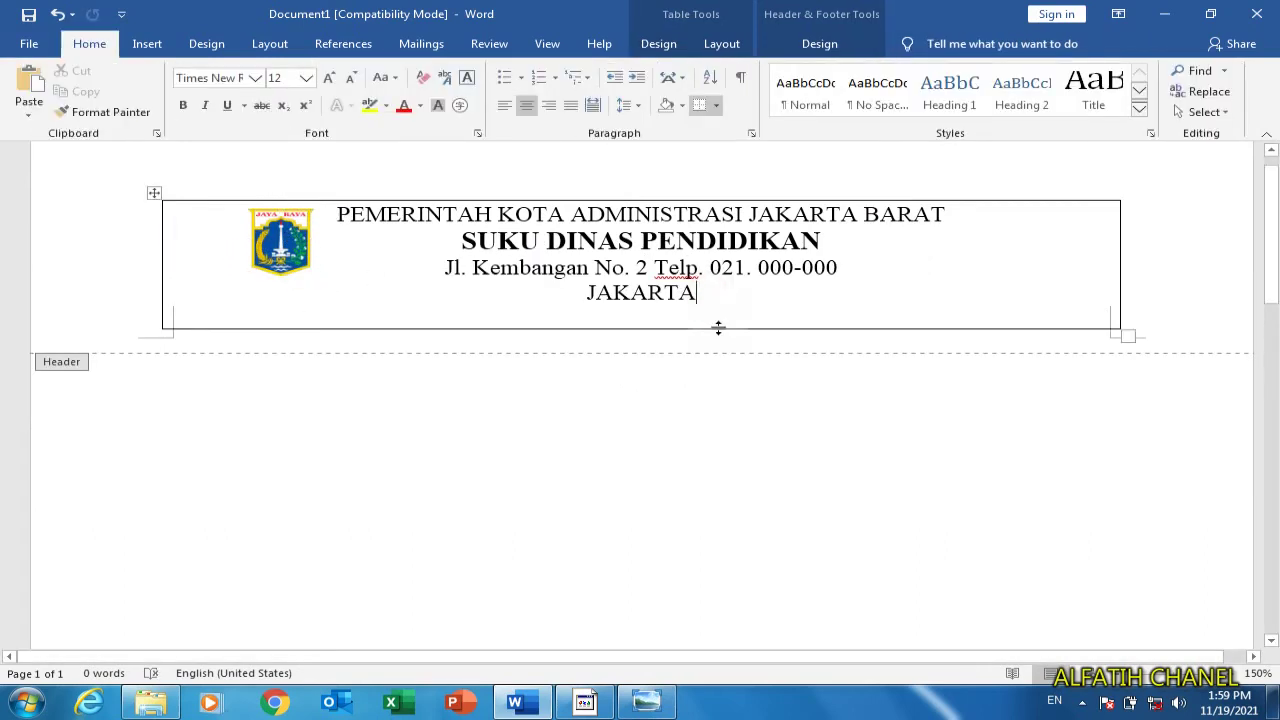
{"action": "left_click_drag", "start_coordinate": [718, 328], "coordinate": [714, 306]}
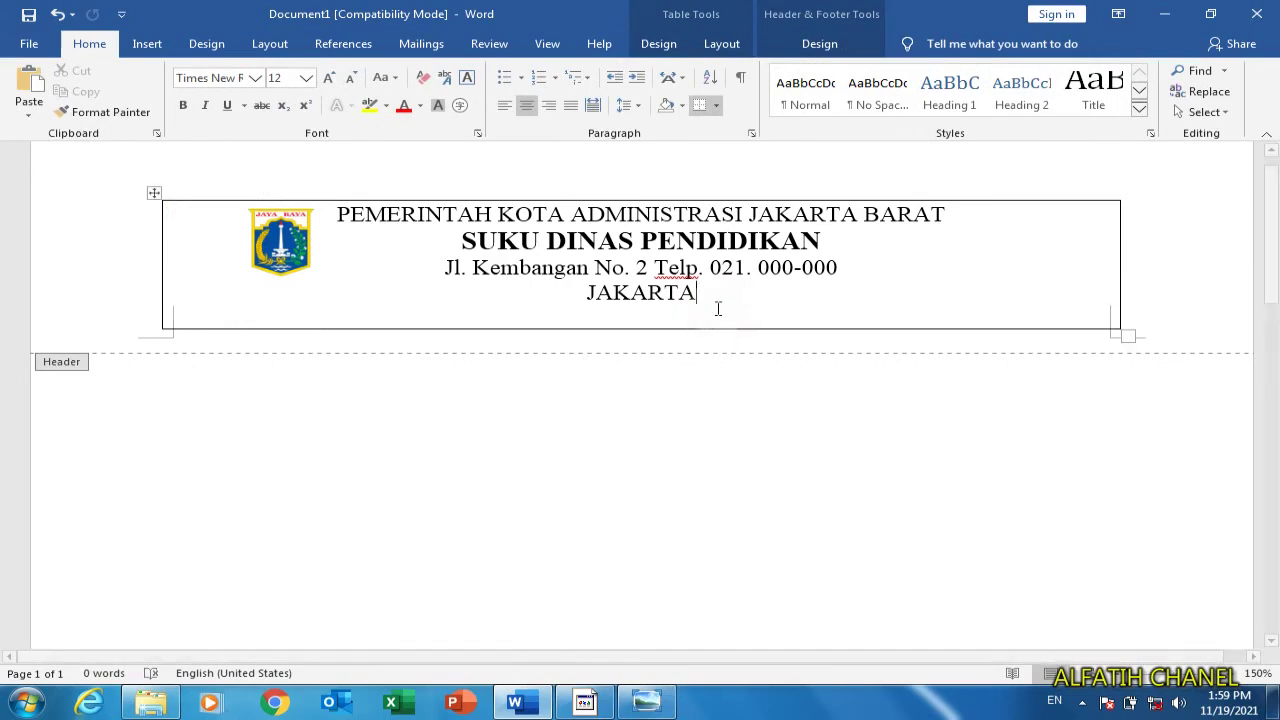
{"action": "key", "text": "ctrl+z"}
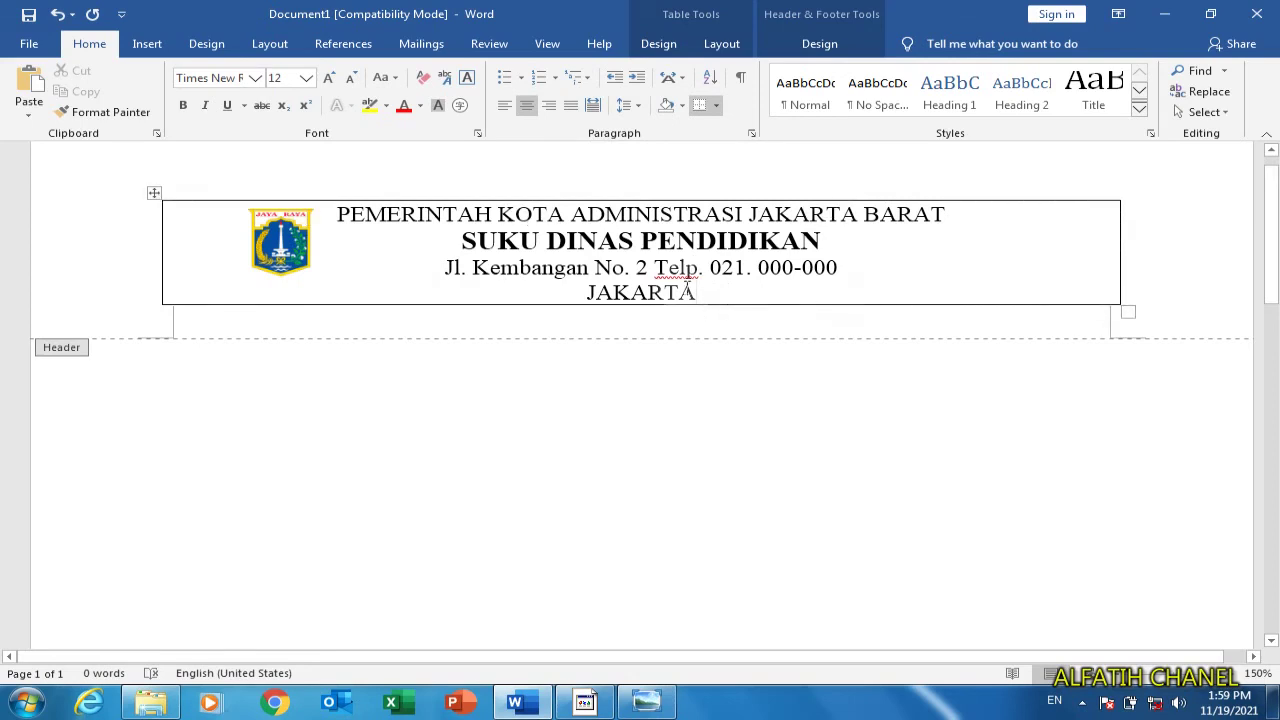
Reach Borders and Shading through the header table's Table Properties
{"action": "left_click", "coordinate": [151, 193]}
{"action": "right_click", "coordinate": [153, 193]}
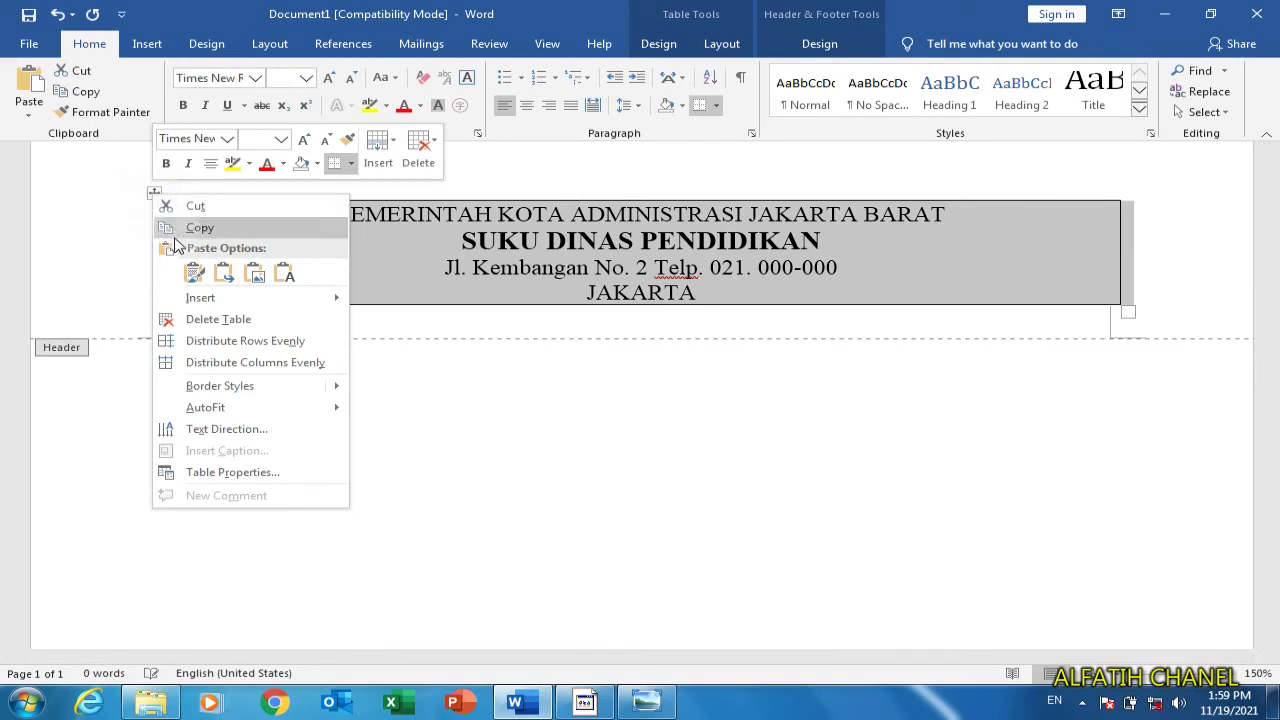
{"action": "left_click", "coordinate": [154, 192]}
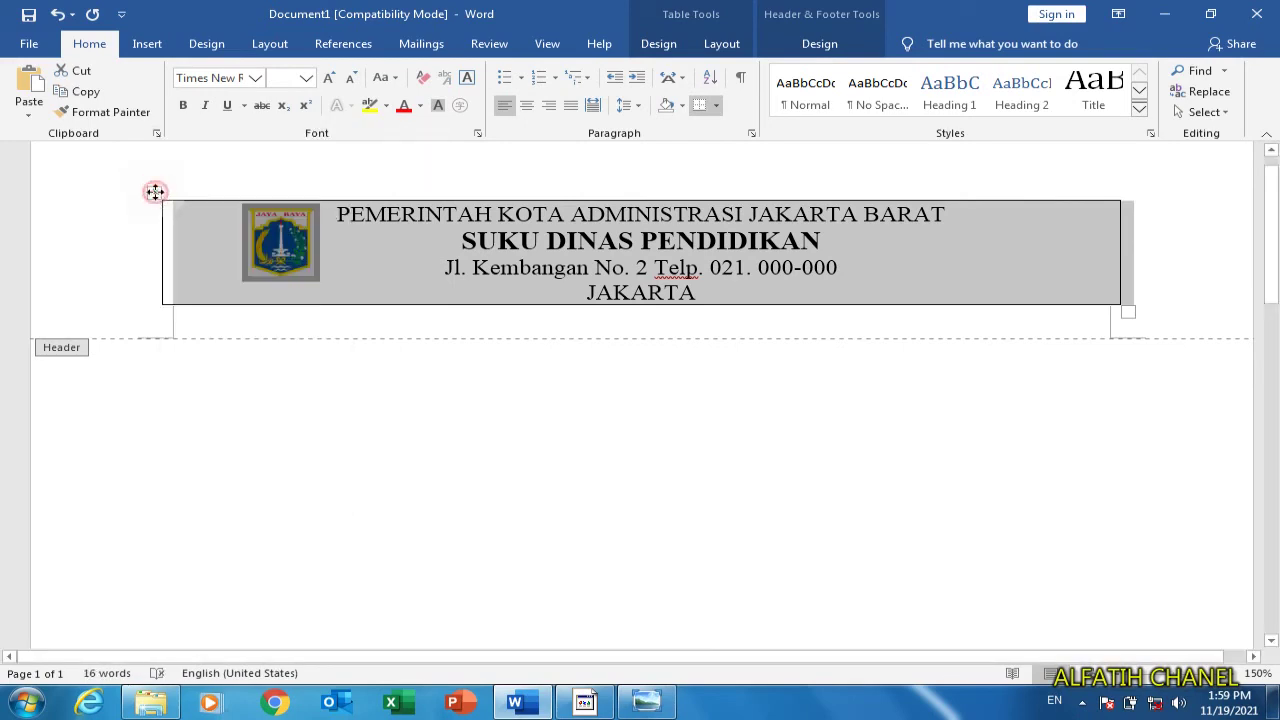
{"action": "right_click", "coordinate": [154, 192]}
{"action": "mouse_move", "coordinate": [232, 402]}
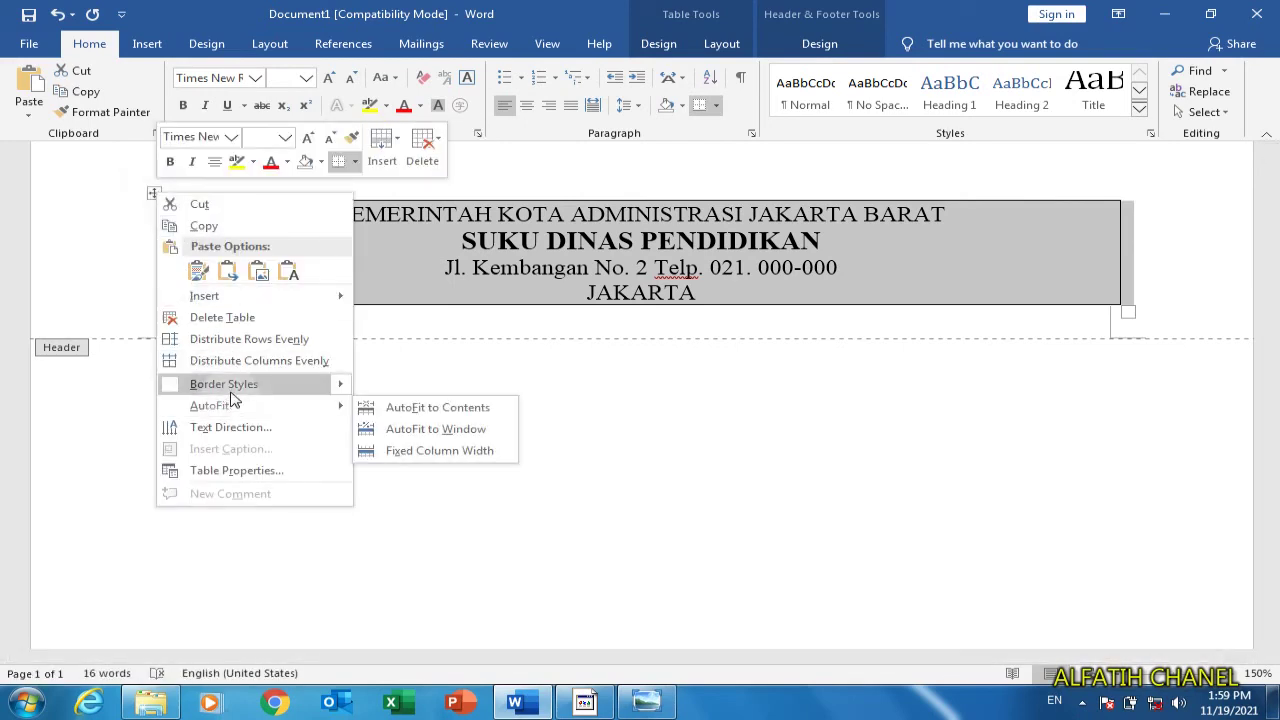
{"action": "left_click", "coordinate": [234, 472]}
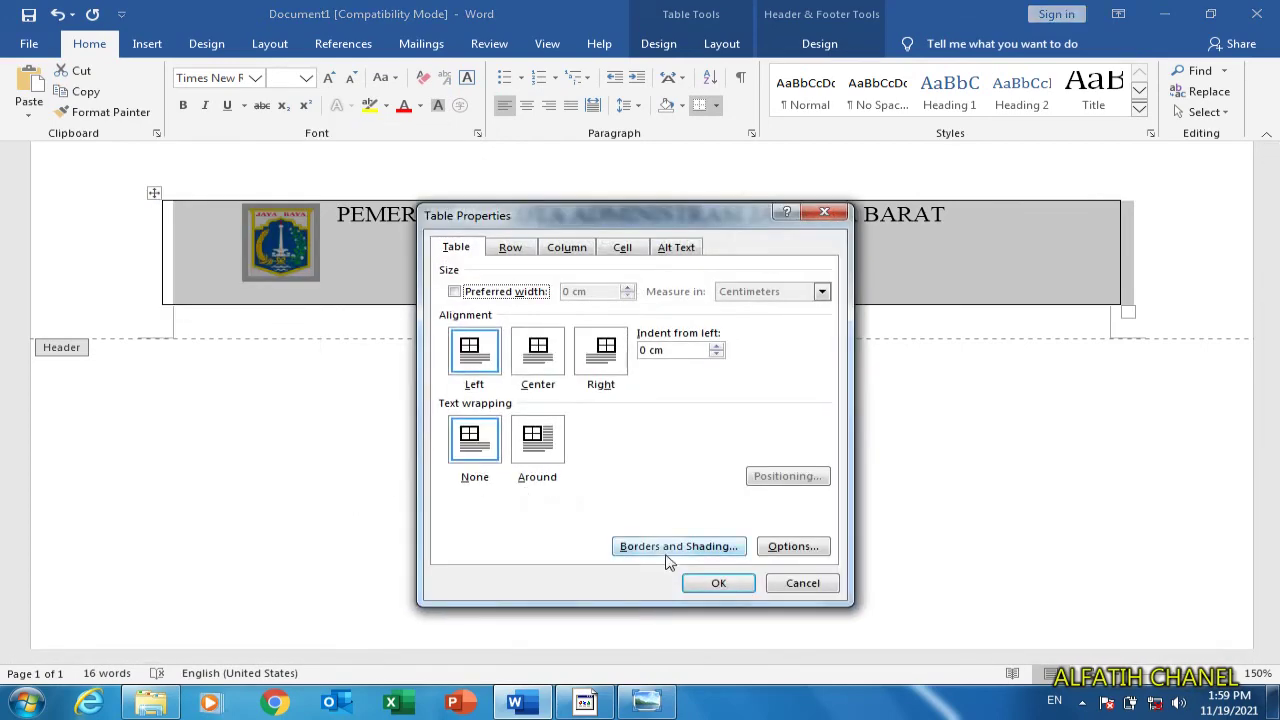
{"action": "left_click", "coordinate": [665, 547]}
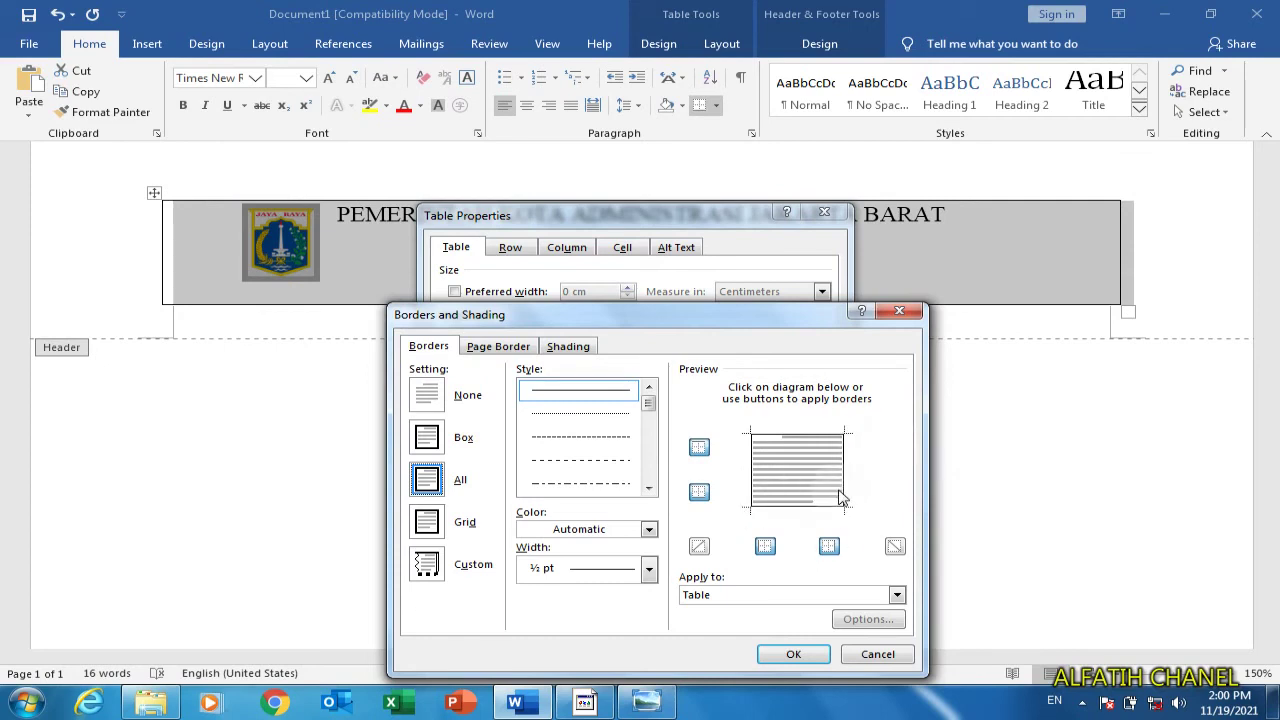
Remove the left, top and right borders and apply a 3 pt bottom border
{"action": "left_click", "coordinate": [755, 476]}
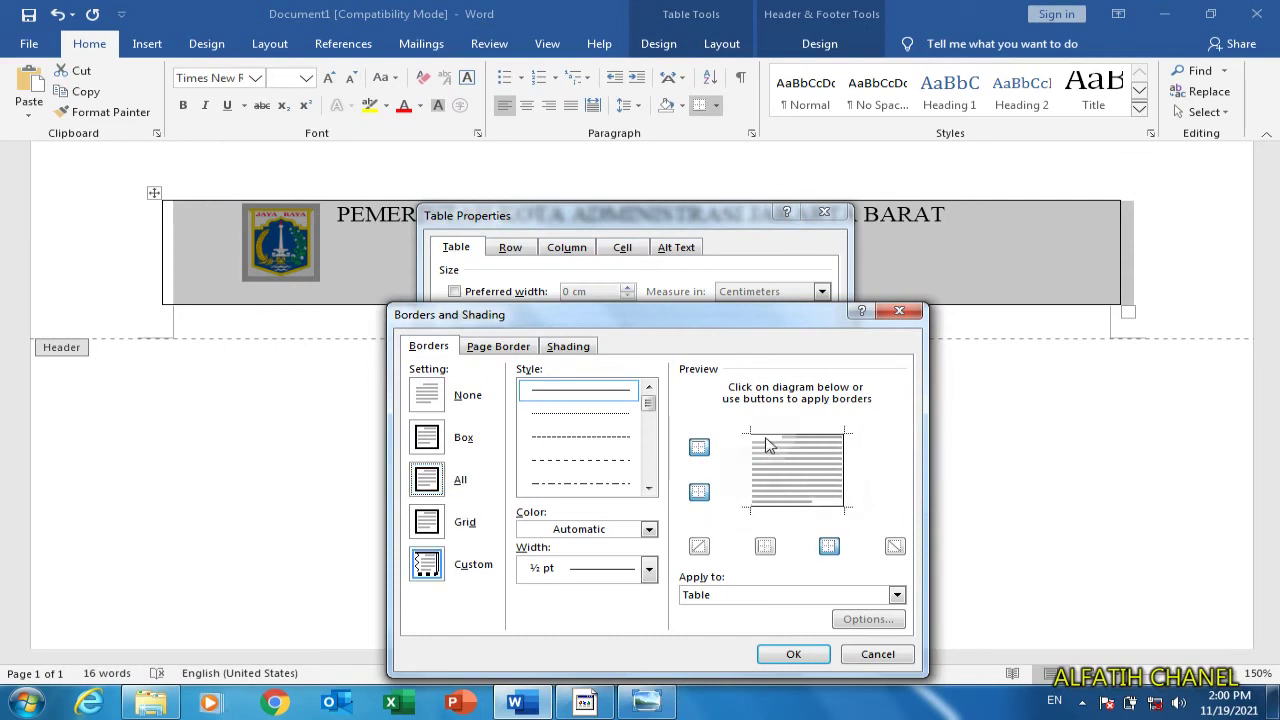
{"action": "left_click", "coordinate": [776, 436]}
{"action": "left_click", "coordinate": [850, 470]}
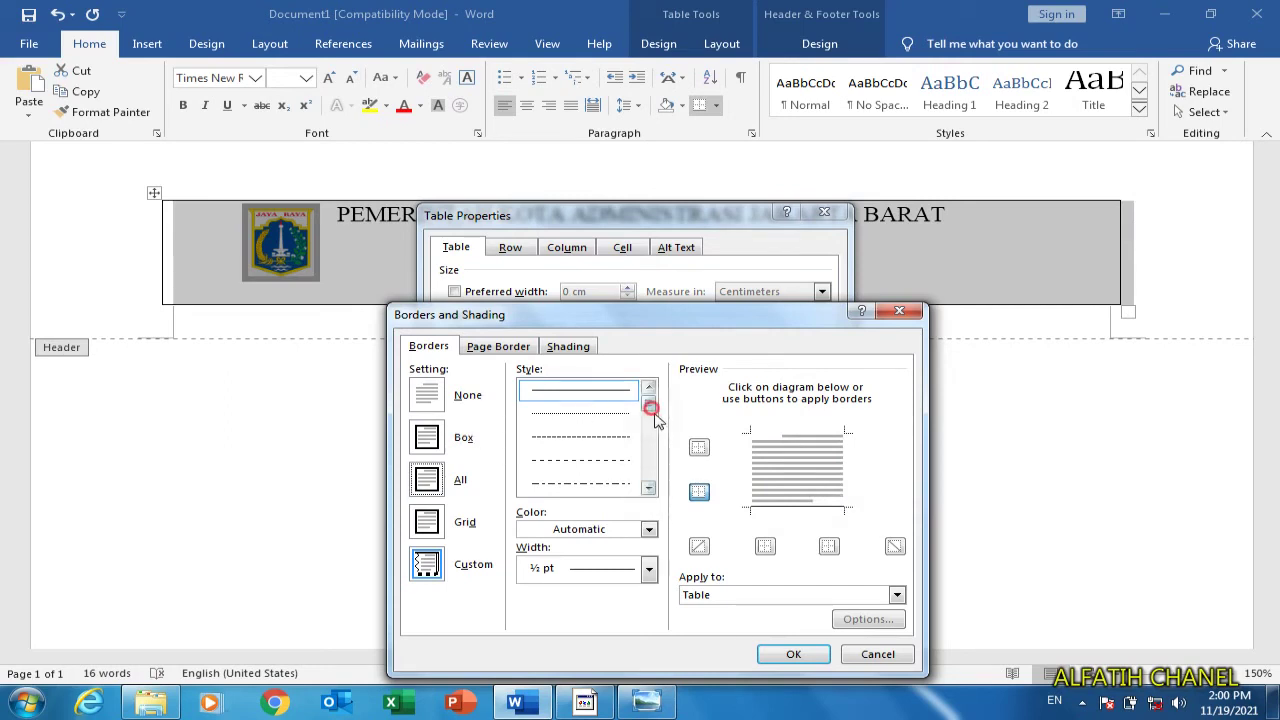
{"action": "left_click_drag", "start_coordinate": [651, 404], "coordinate": [651, 418]}
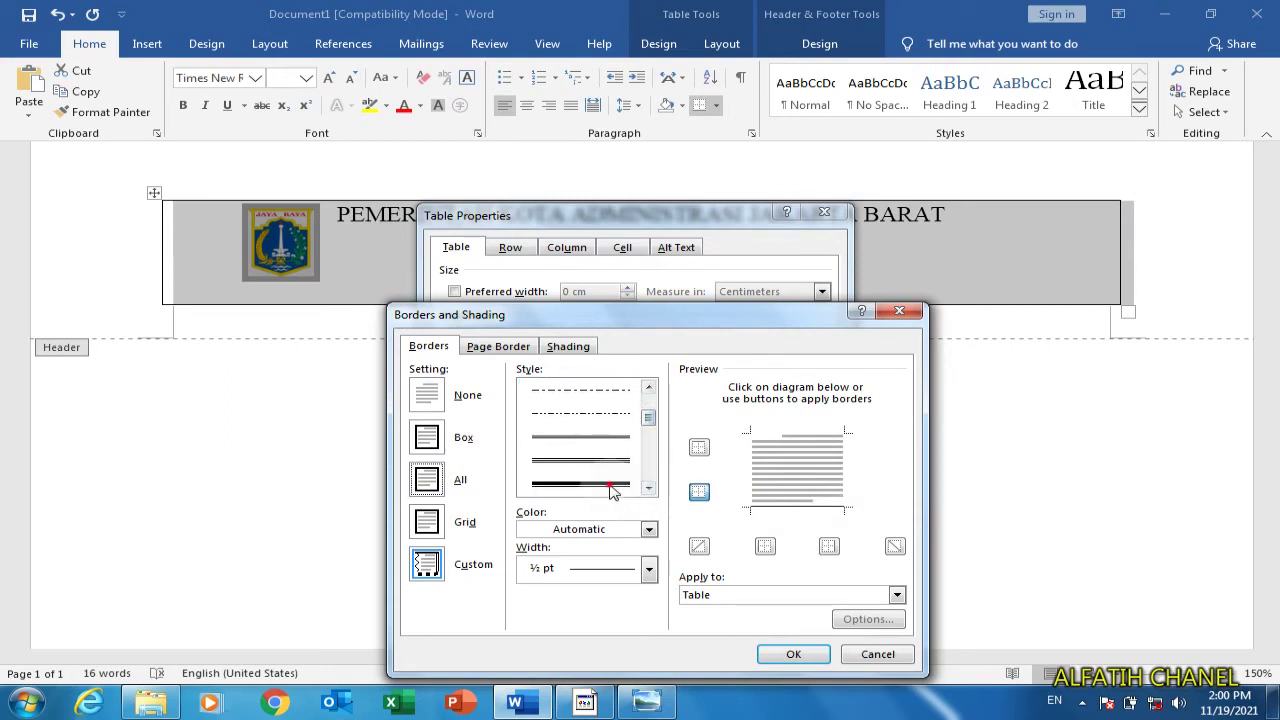
{"action": "left_click", "coordinate": [608, 486]}
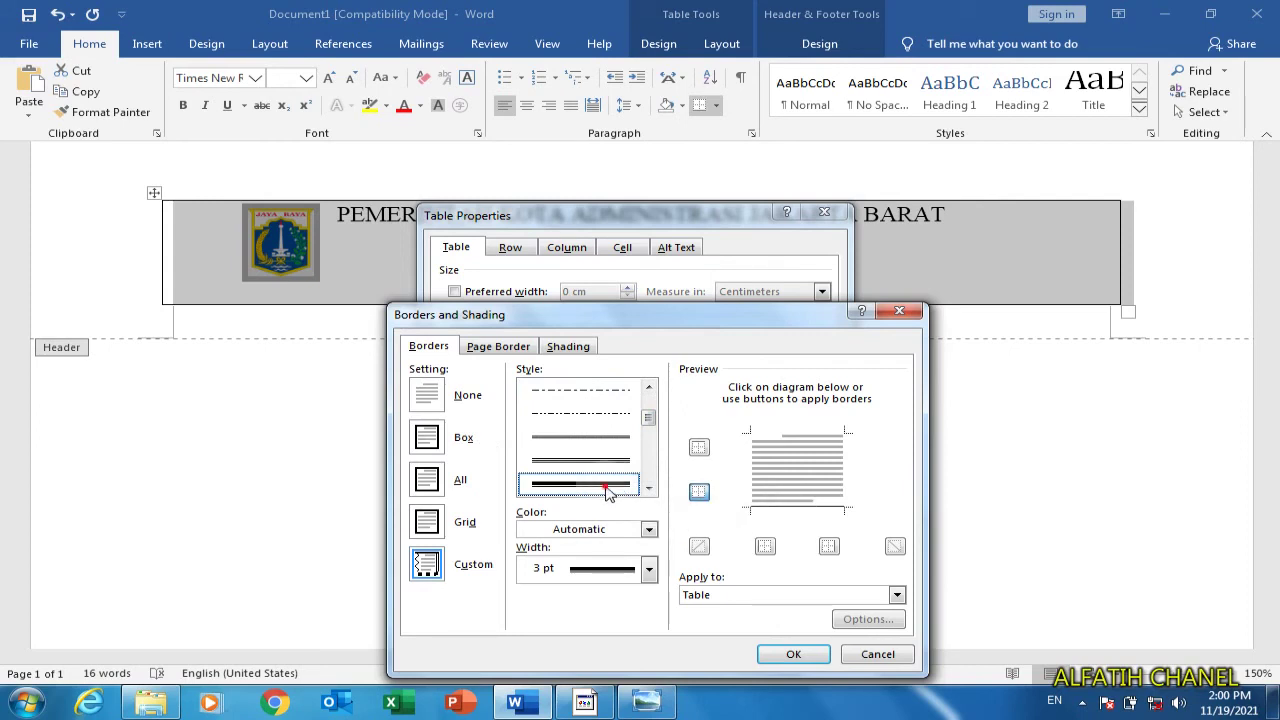
{"action": "left_click", "coordinate": [790, 512]}
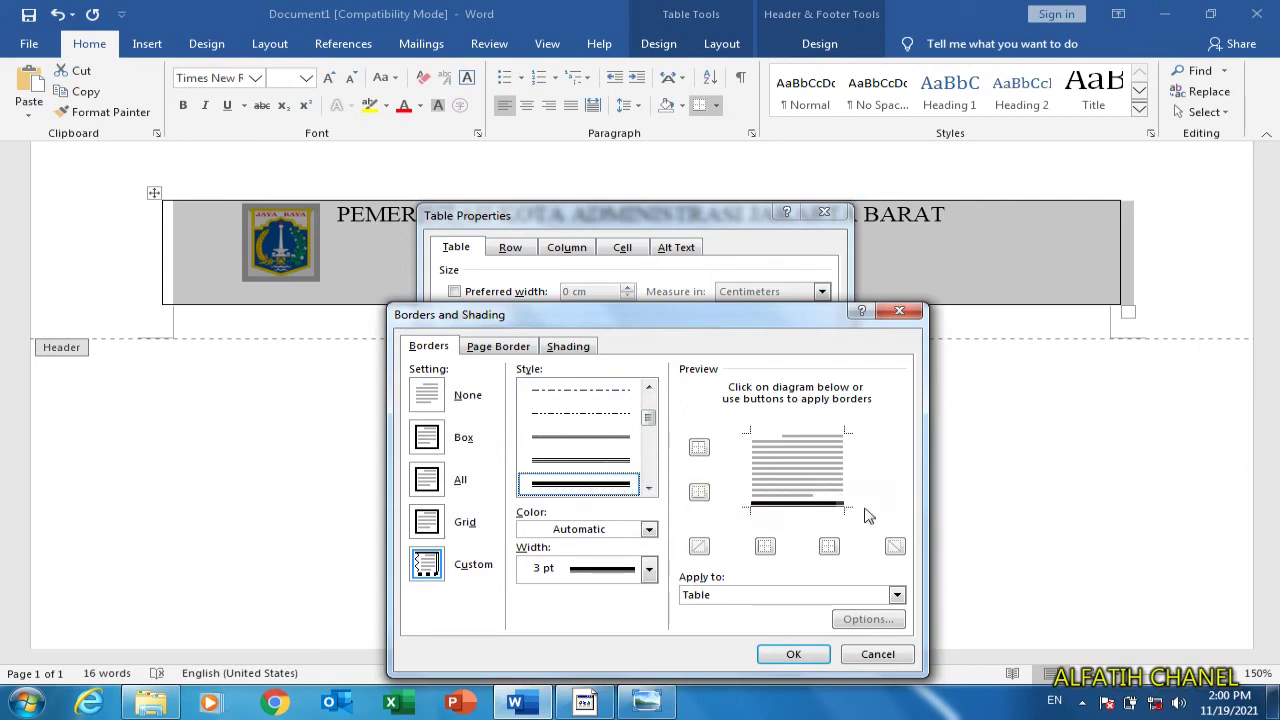
{"action": "left_click", "coordinate": [820, 655]}
{"action": "left_click", "coordinate": [728, 589]}
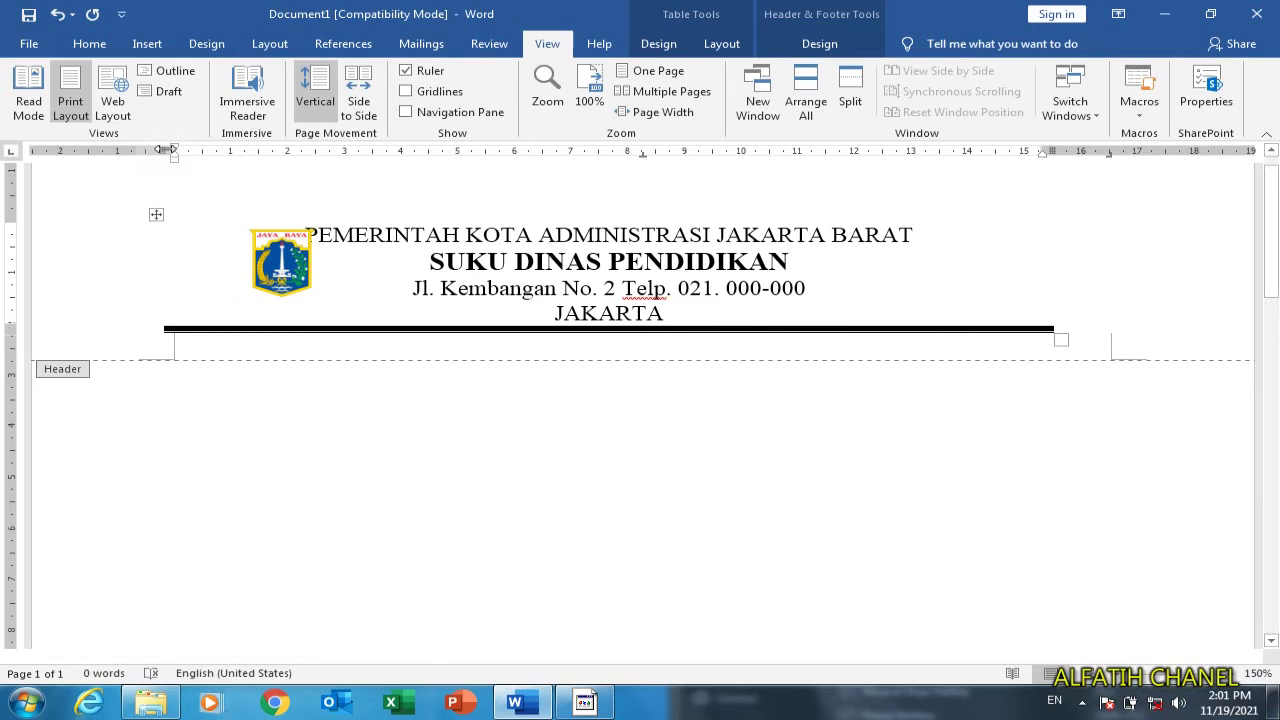
Centre the whole header table on the page
{"action": "left_click_drag", "start_coordinate": [160, 149], "coordinate": [284, 149]}
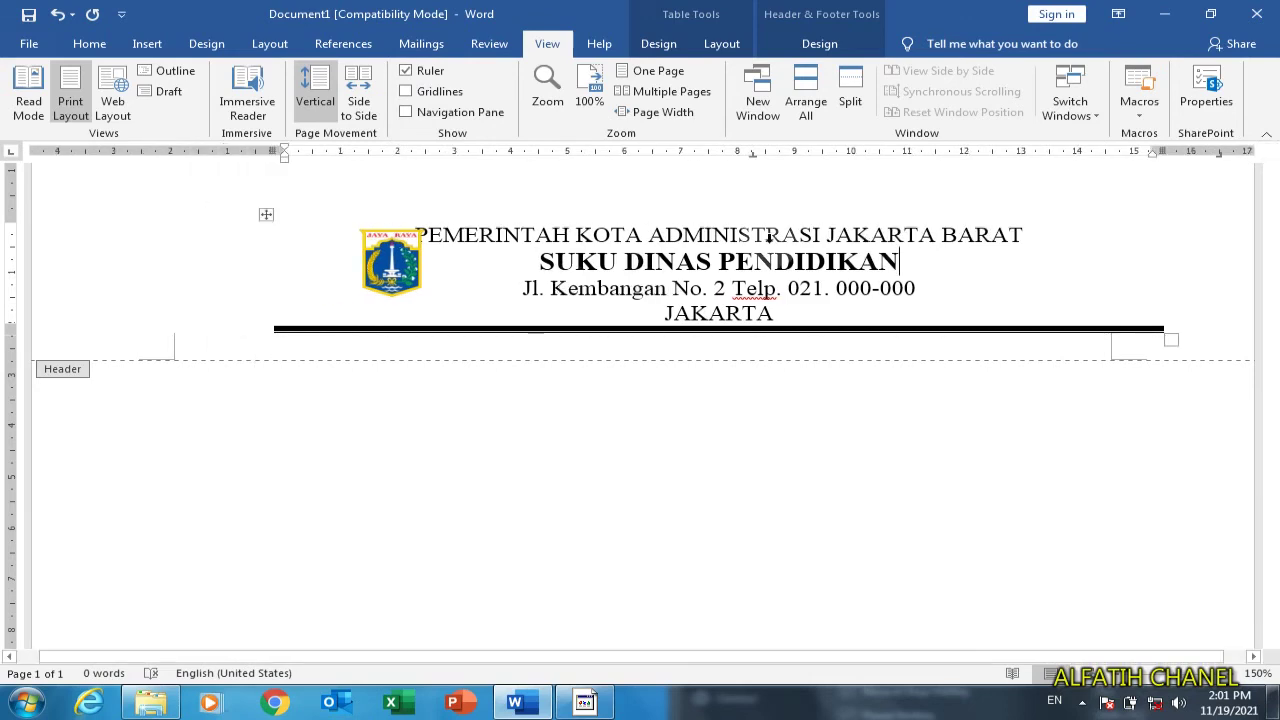
{"action": "left_click", "coordinate": [266, 215]}
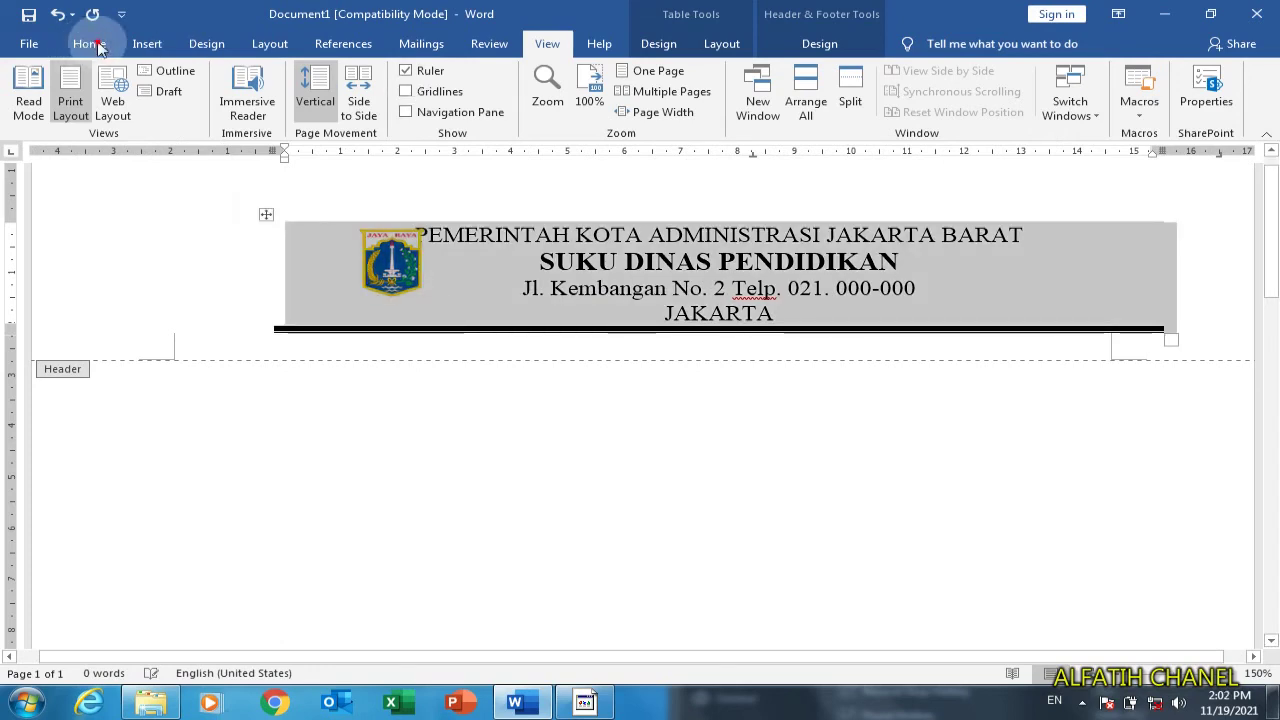
{"action": "left_click", "coordinate": [98, 47]}
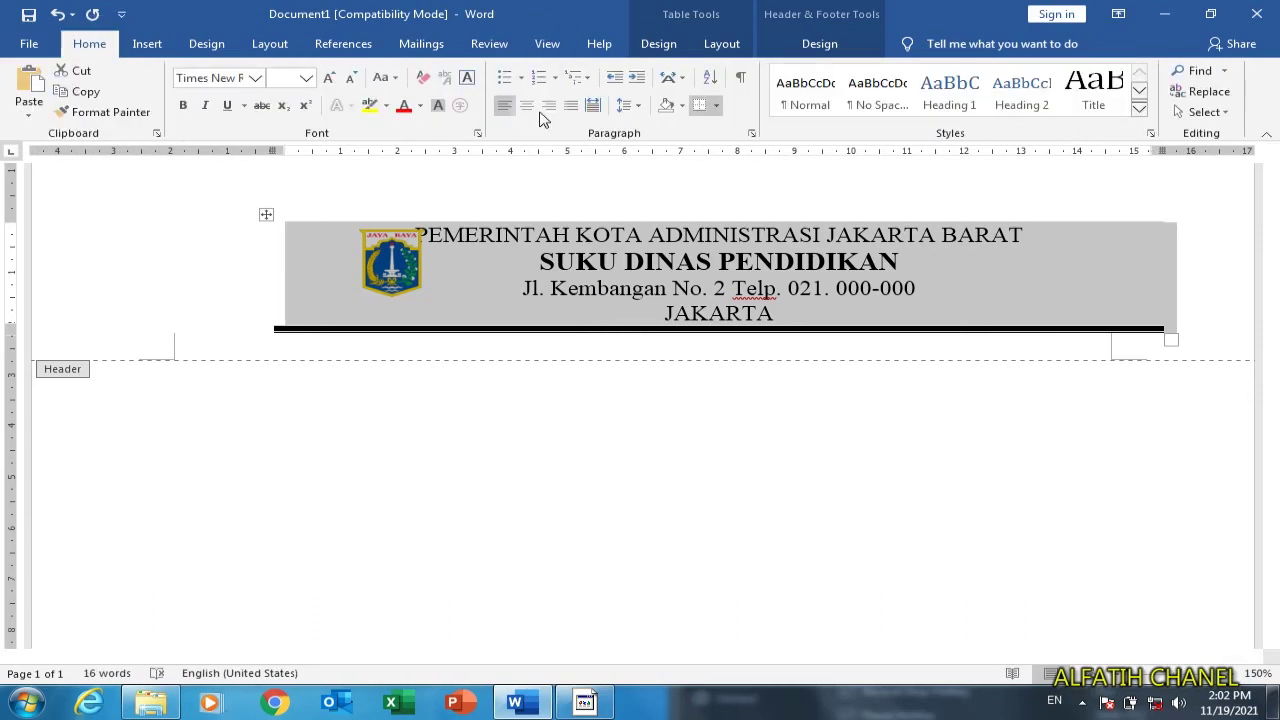
{"action": "left_click", "coordinate": [325, 268]}
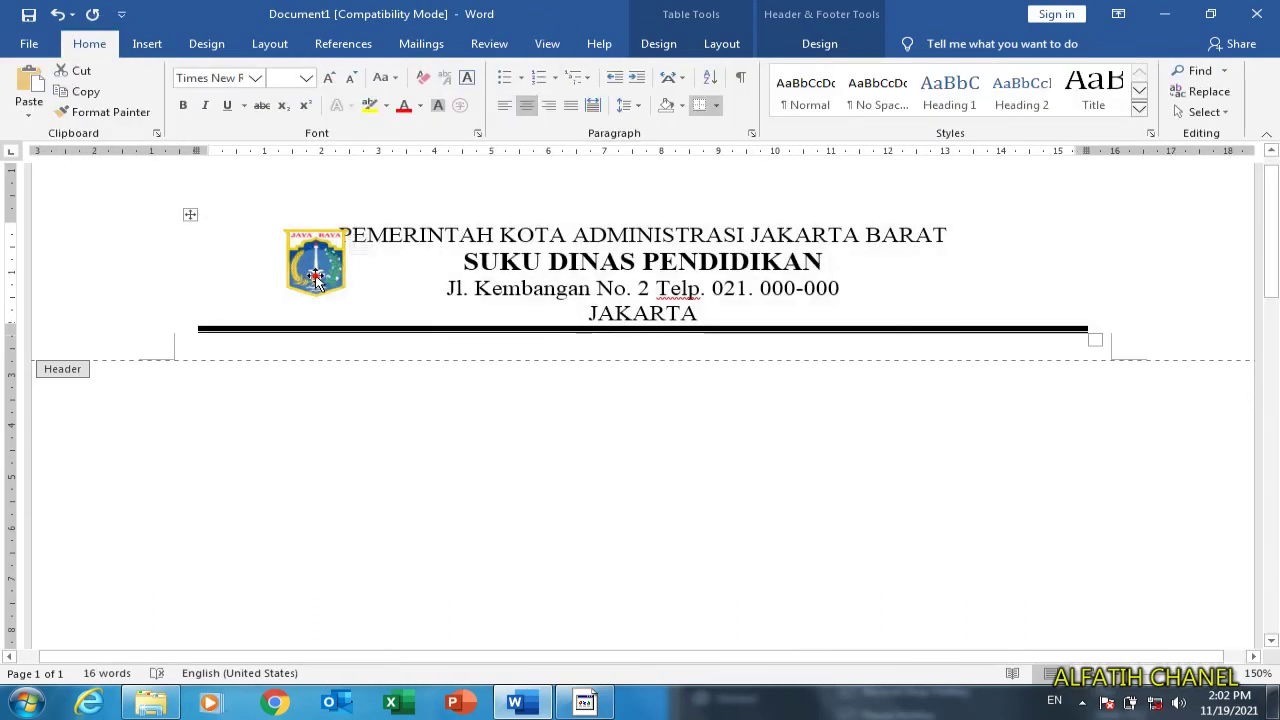
Move the logo beside the heading text and close header editing
{"action": "left_click", "coordinate": [287, 278]}
{"action": "left_click_drag", "start_coordinate": [287, 278], "coordinate": [308, 278]}
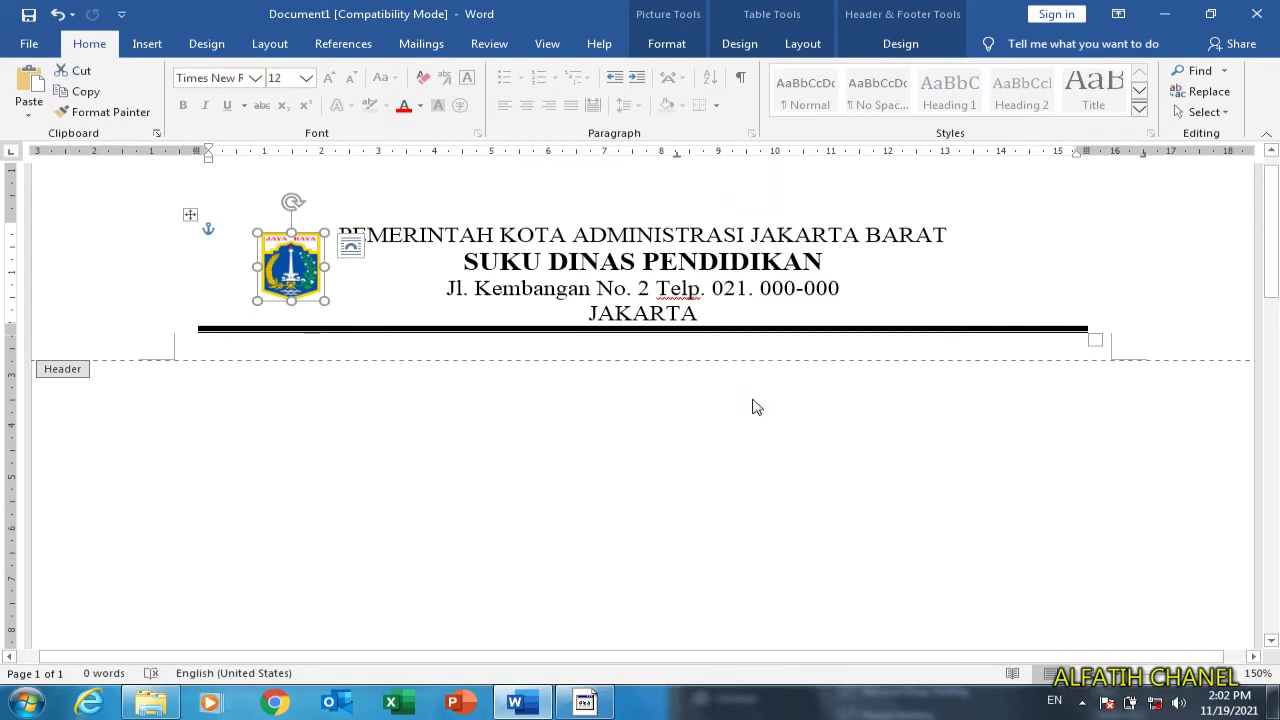
{"action": "double_click", "coordinate": [485, 392]}
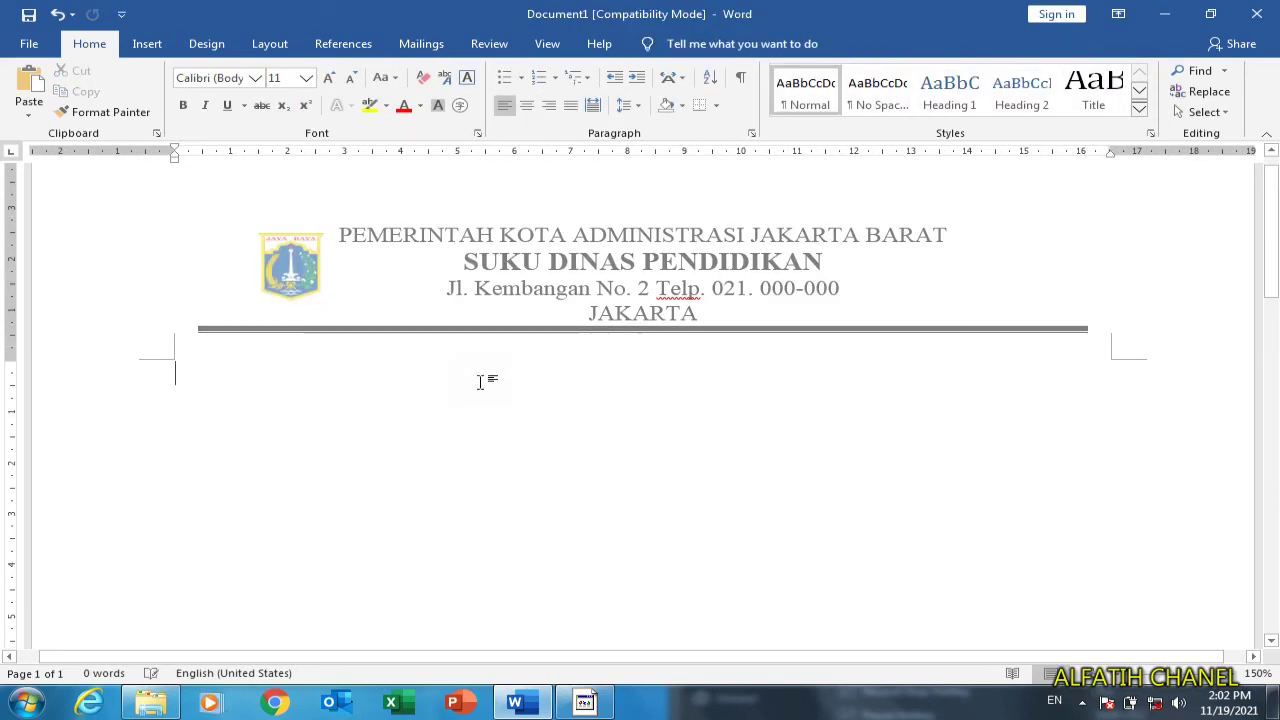
Scroll down the body below the finished letterhead
{"action": "scroll", "coordinate": [480, 382], "scroll_direction": "down", "scroll_amount": 2}
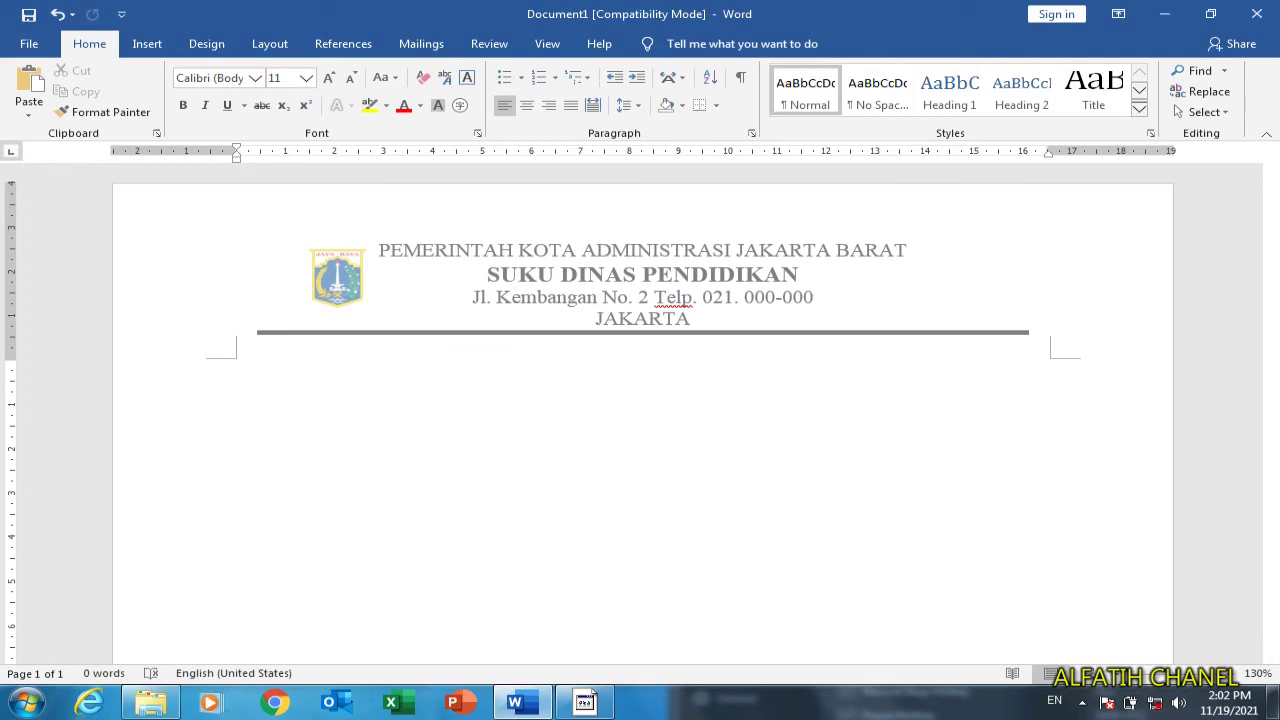
Add blank lines until a second page appears, then scroll to confirm its letterhead repeats
{"action": "key", "text": "Return"}
{"action": "key", "text": "Return"}
{"action": "key", "text": "Return"}
{"action": "key", "text": "Return"}
{"action": "key", "text": "Return"}
{"action": "key", "text": "Return"}
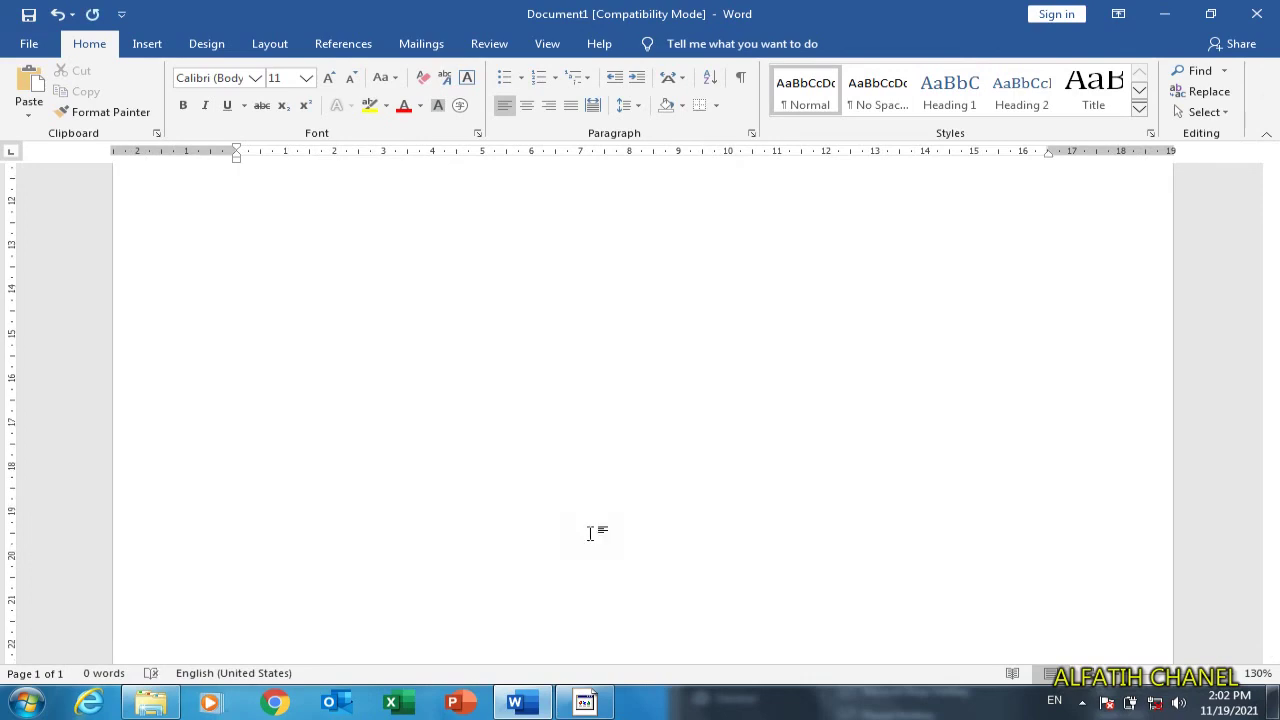
{"action": "key", "text": "Return"}
{"action": "key", "text": "Return"}
{"action": "key", "text": "Return"}
{"action": "key", "text": "Return"}
{"action": "key", "text": "Return"}
{"action": "key", "text": "Return"}
{"action": "key", "text": "Return"}
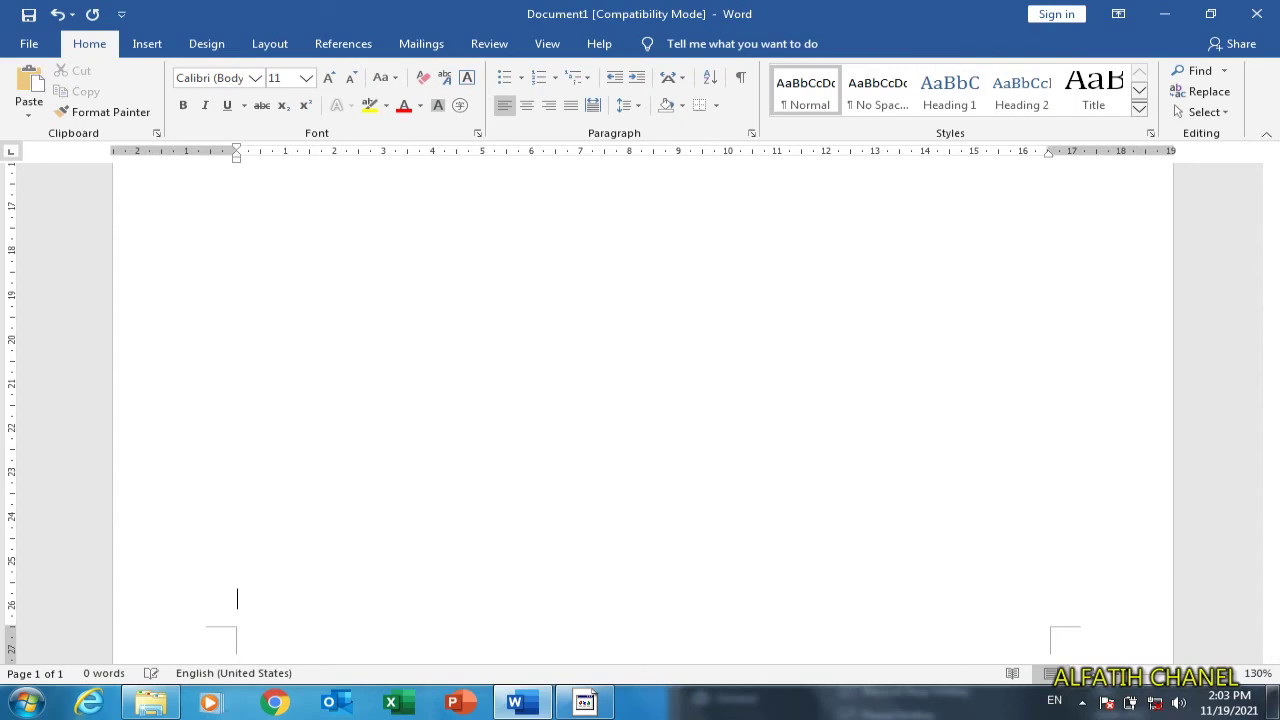
{"action": "key", "text": "Return"}
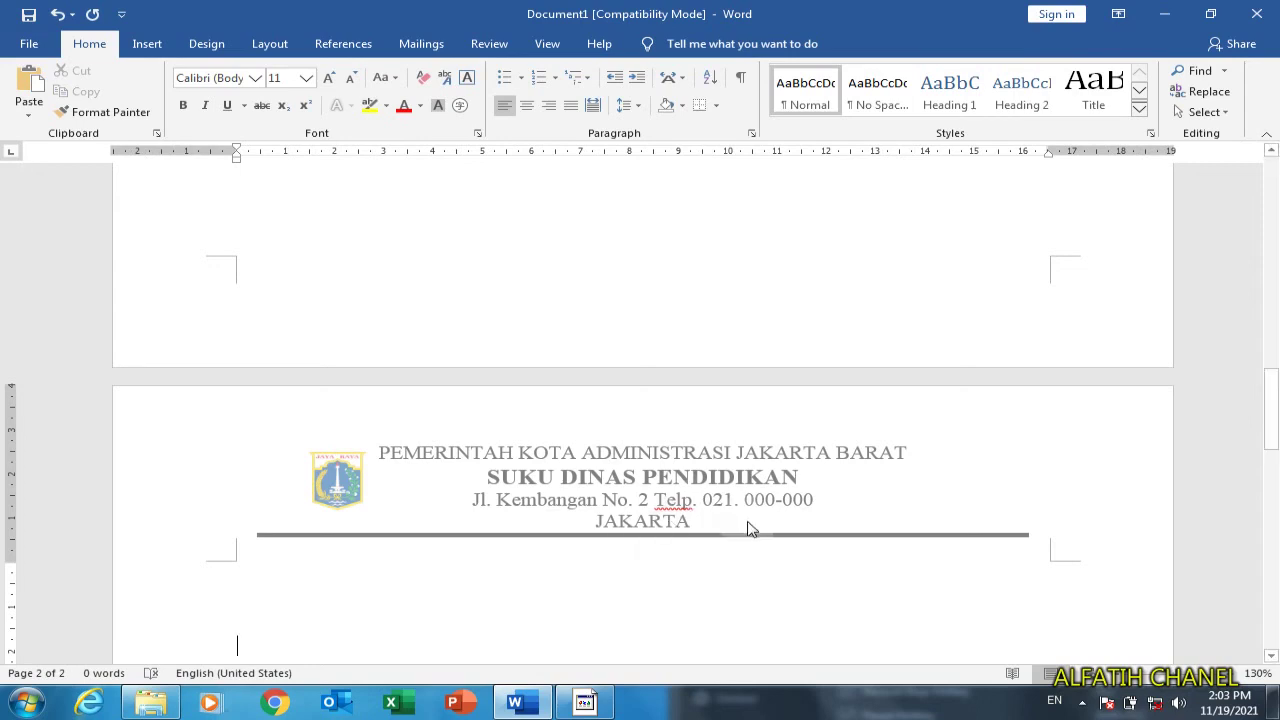
{"action": "scroll", "coordinate": [752, 529], "scroll_direction": "down", "scroll_amount": 4}
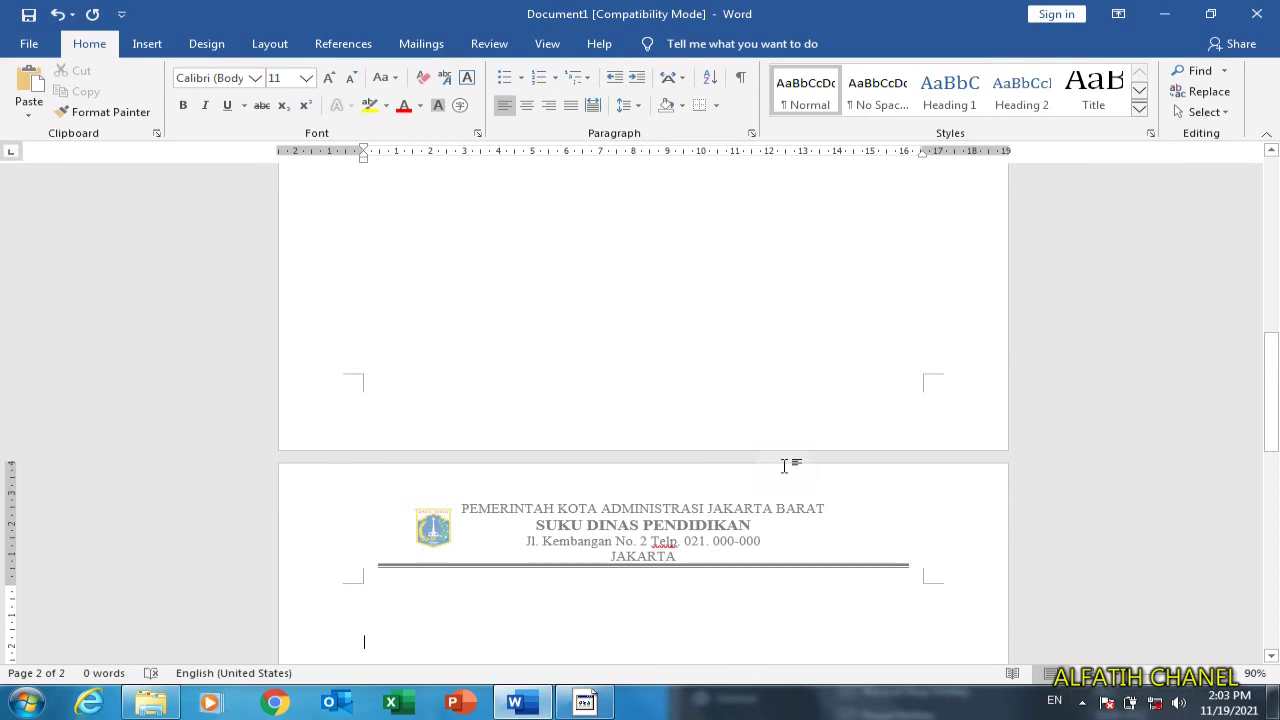
{"action": "scroll", "coordinate": [800, 467], "scroll_direction": "up", "scroll_amount": 3}
{"action": "scroll", "coordinate": [821, 470], "scroll_direction": "down", "scroll_amount": 4}
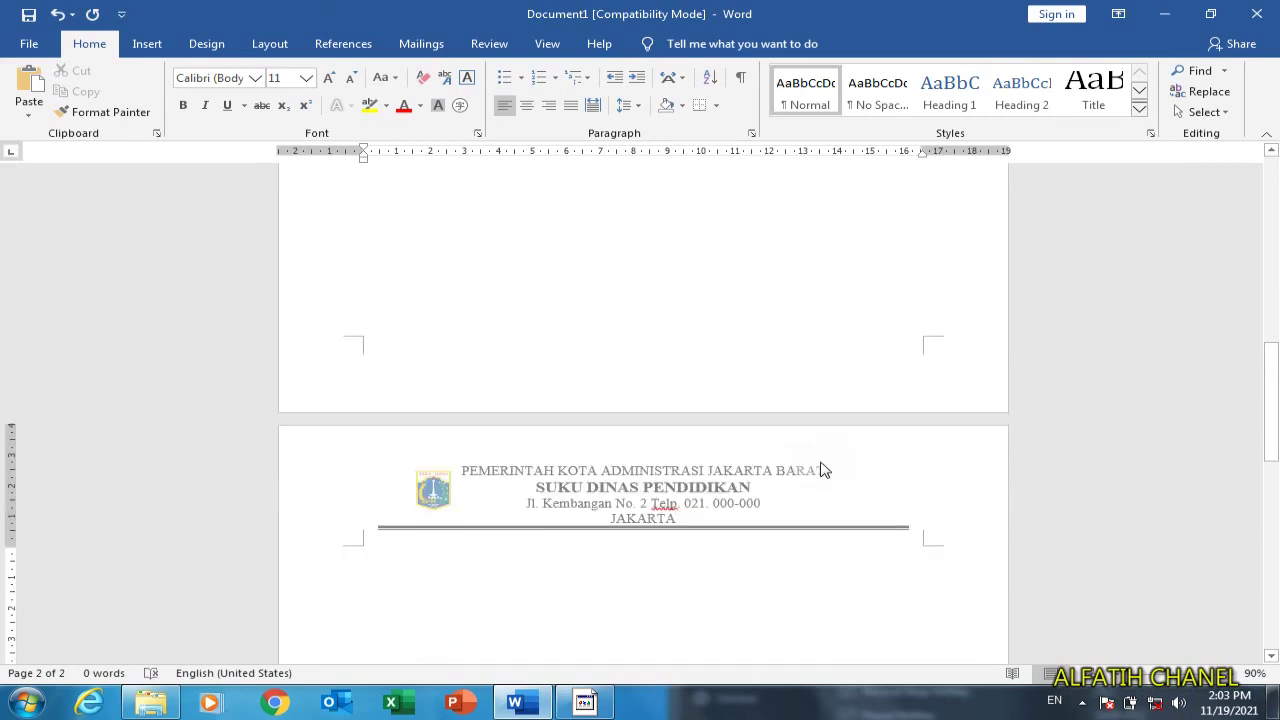